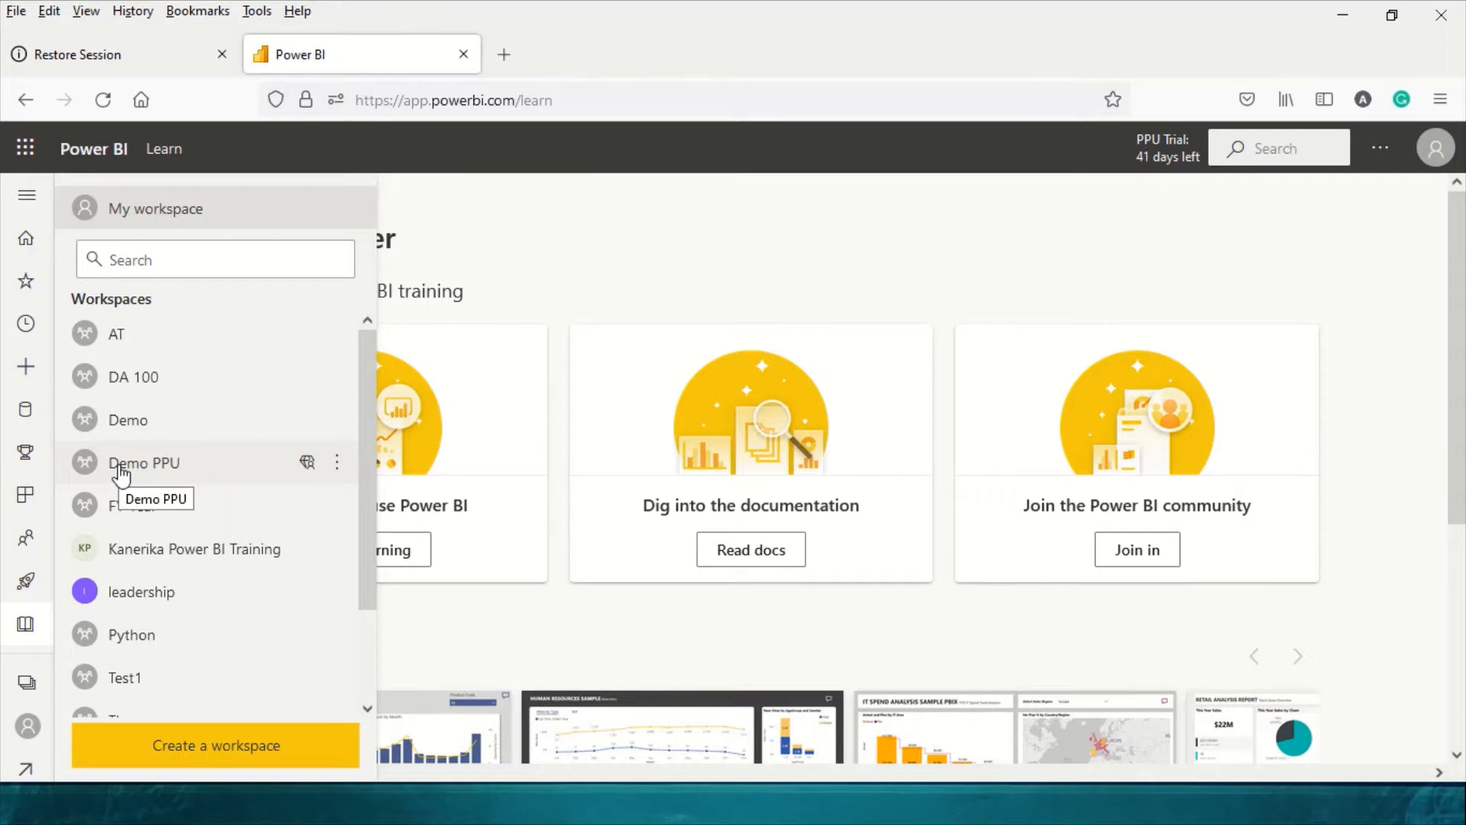
Step: Open the Demo PPU workspace and review the license mode and workspace connection in its Premium settings
click(122, 464)
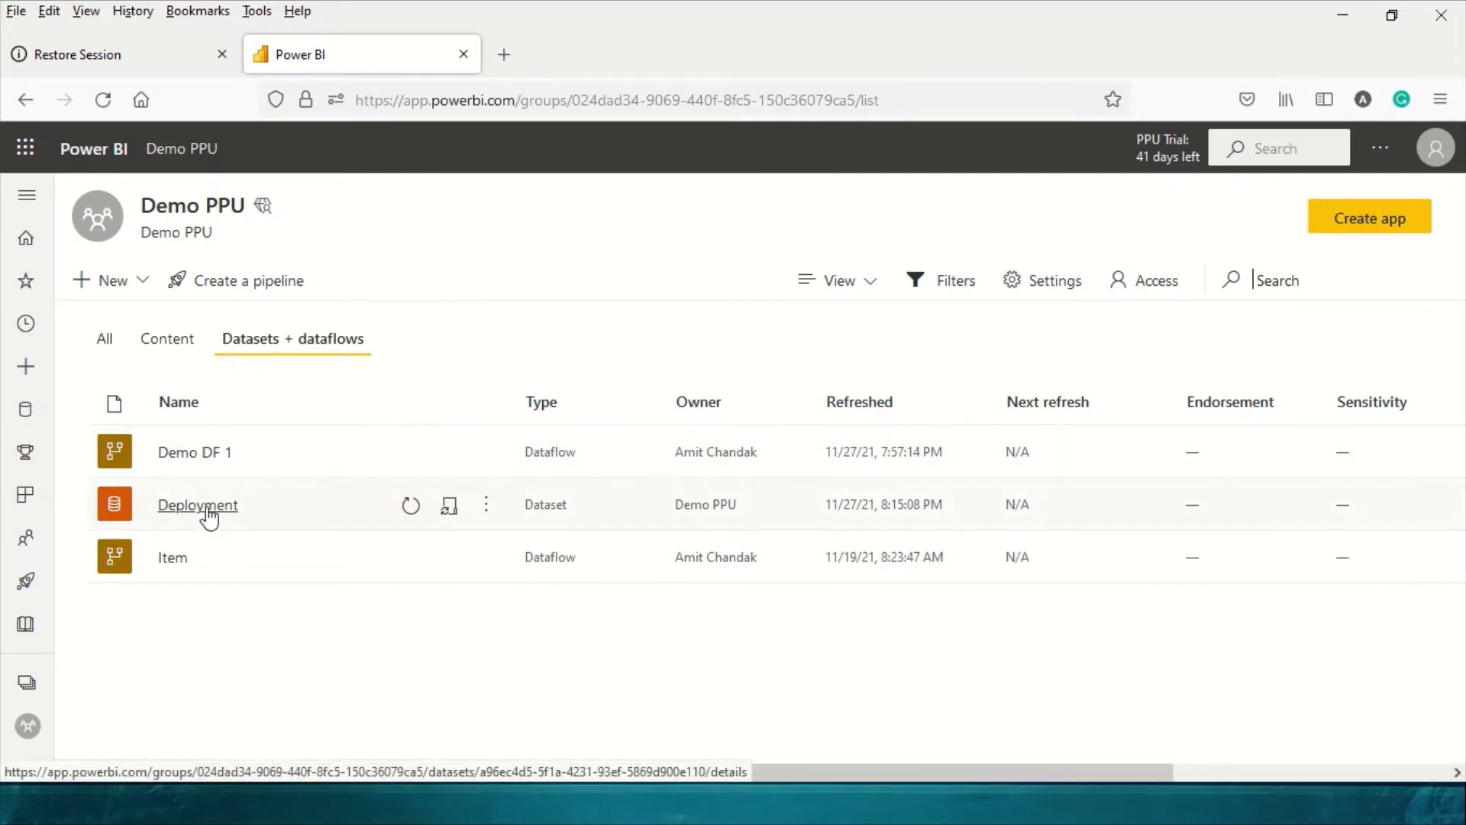
click(1086, 301)
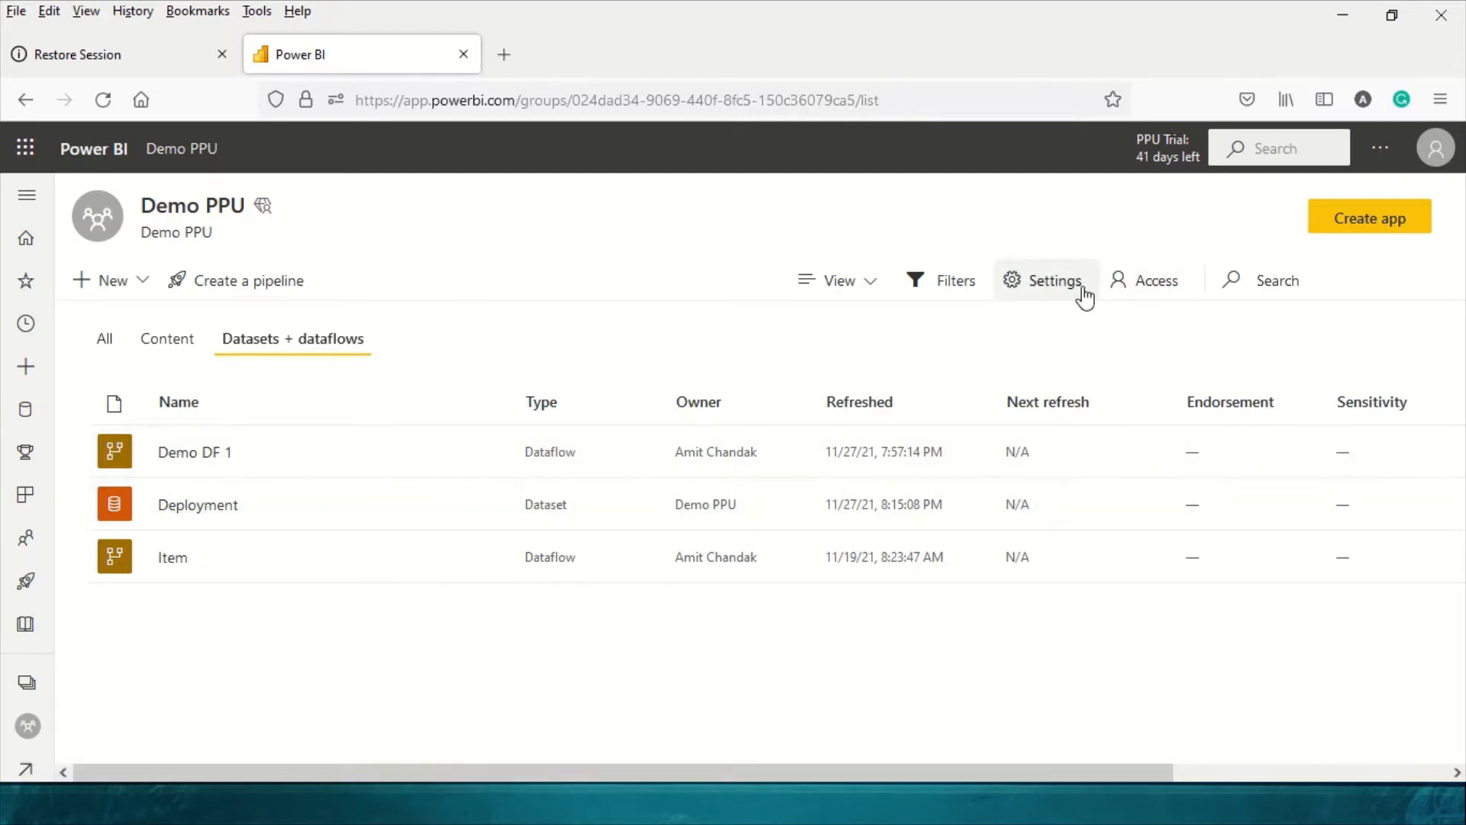
click(1086, 305)
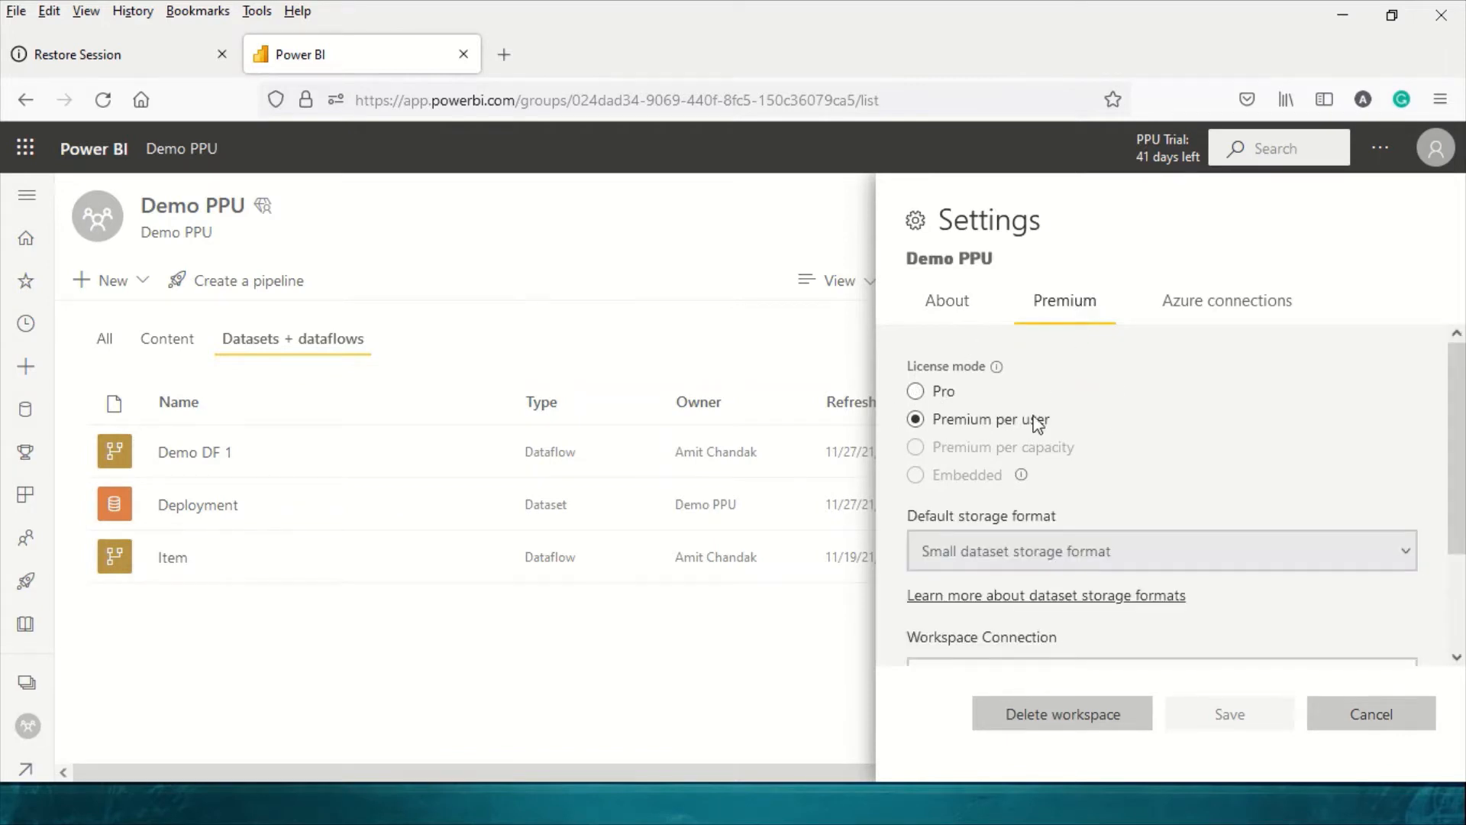
scroll(1059, 474, down, 1)
scroll(1058, 474, down, 2)
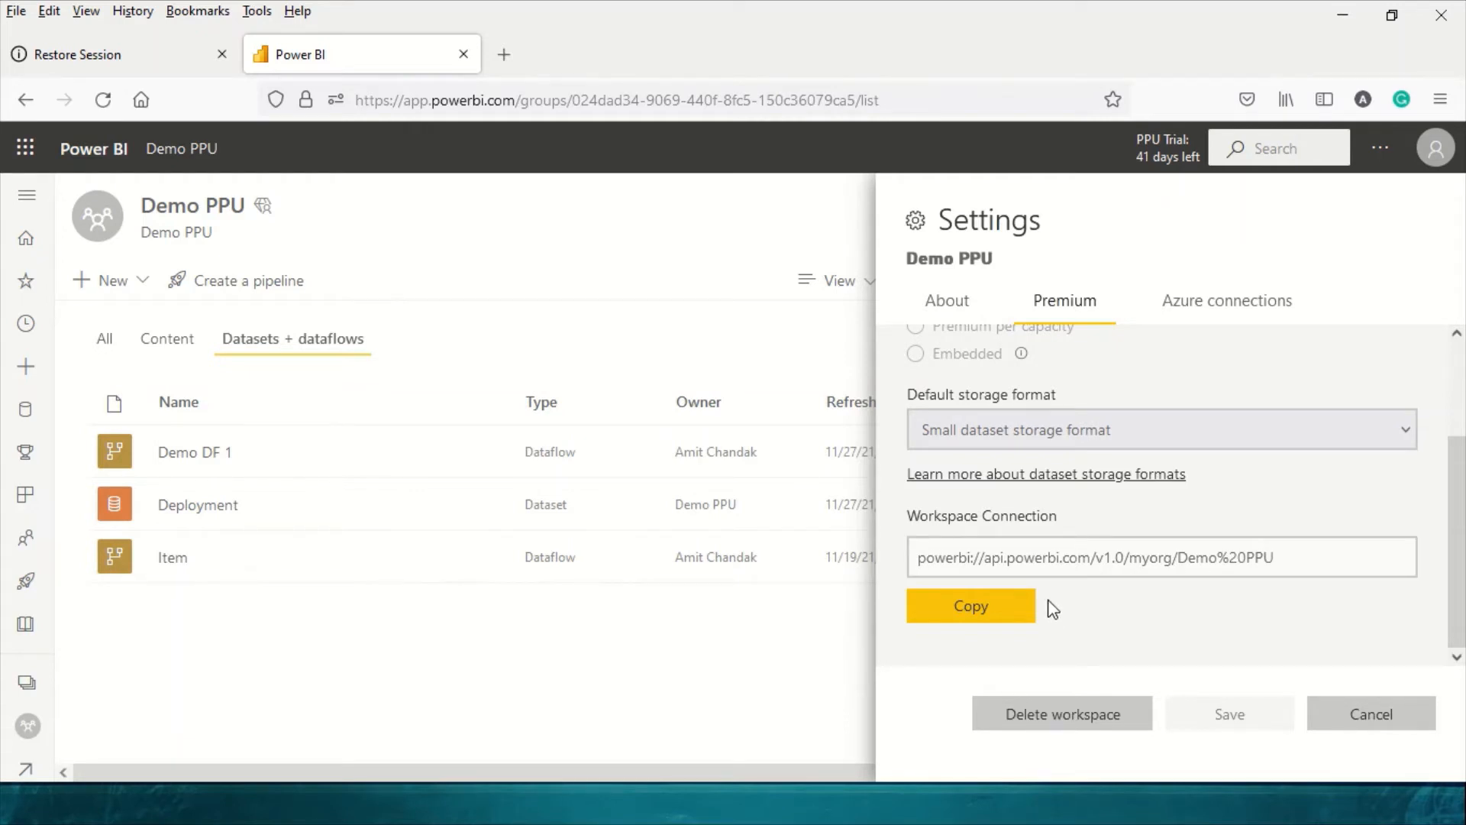
click(807, 647)
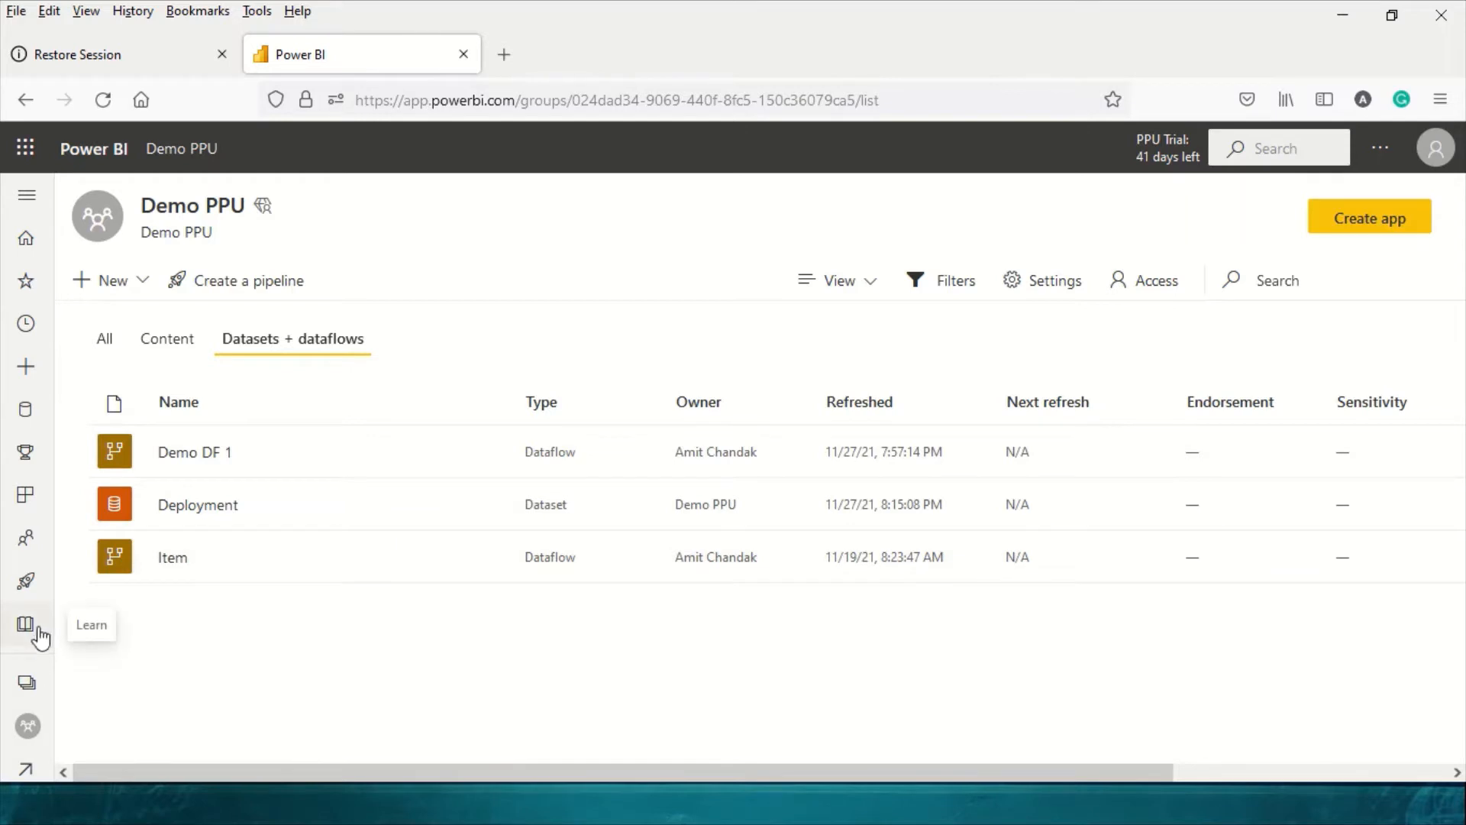
Step: Open the Demo workspace and check the license mode in its Premium settings
click(26, 684)
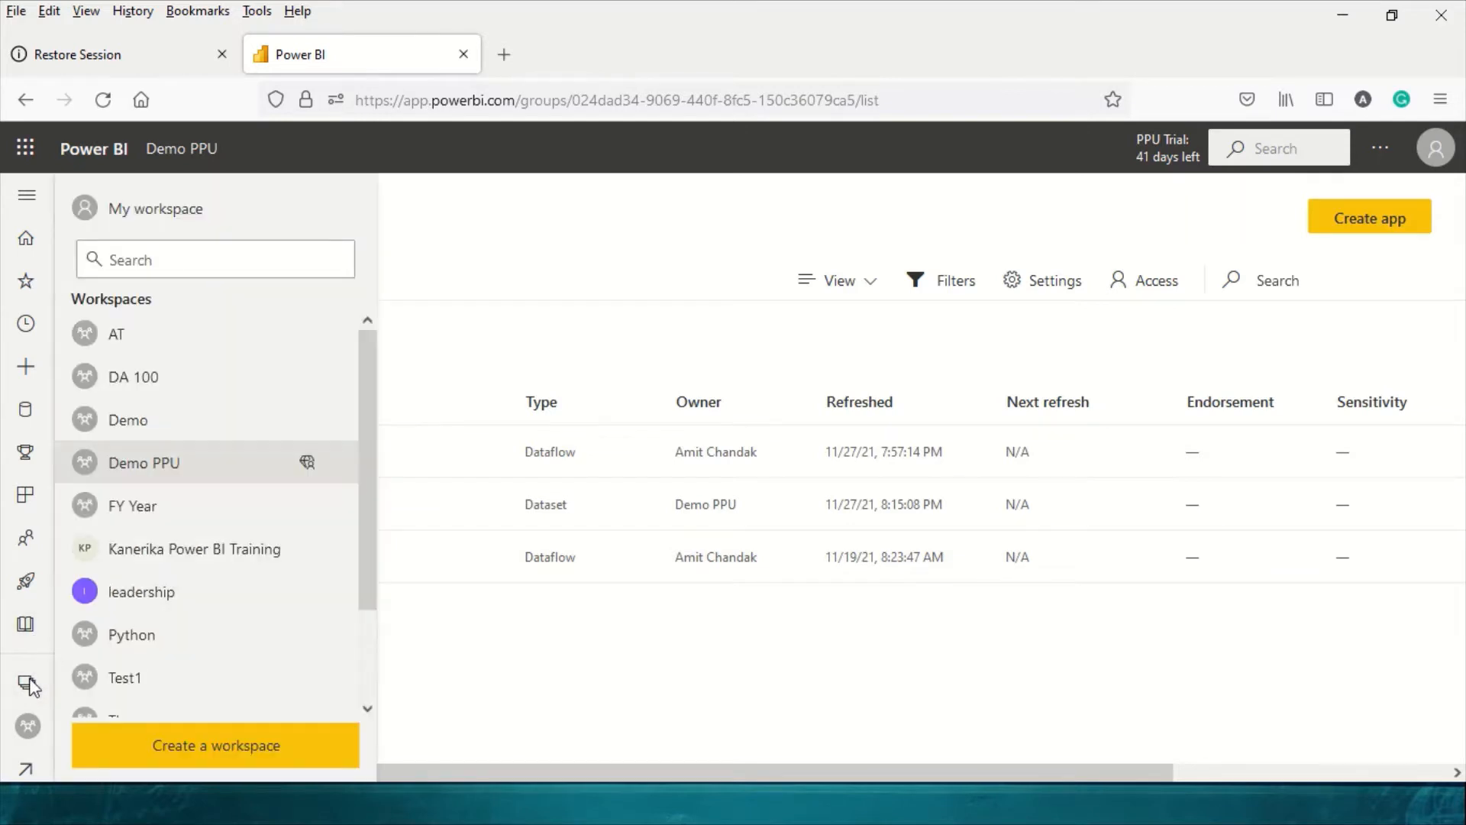
click(154, 432)
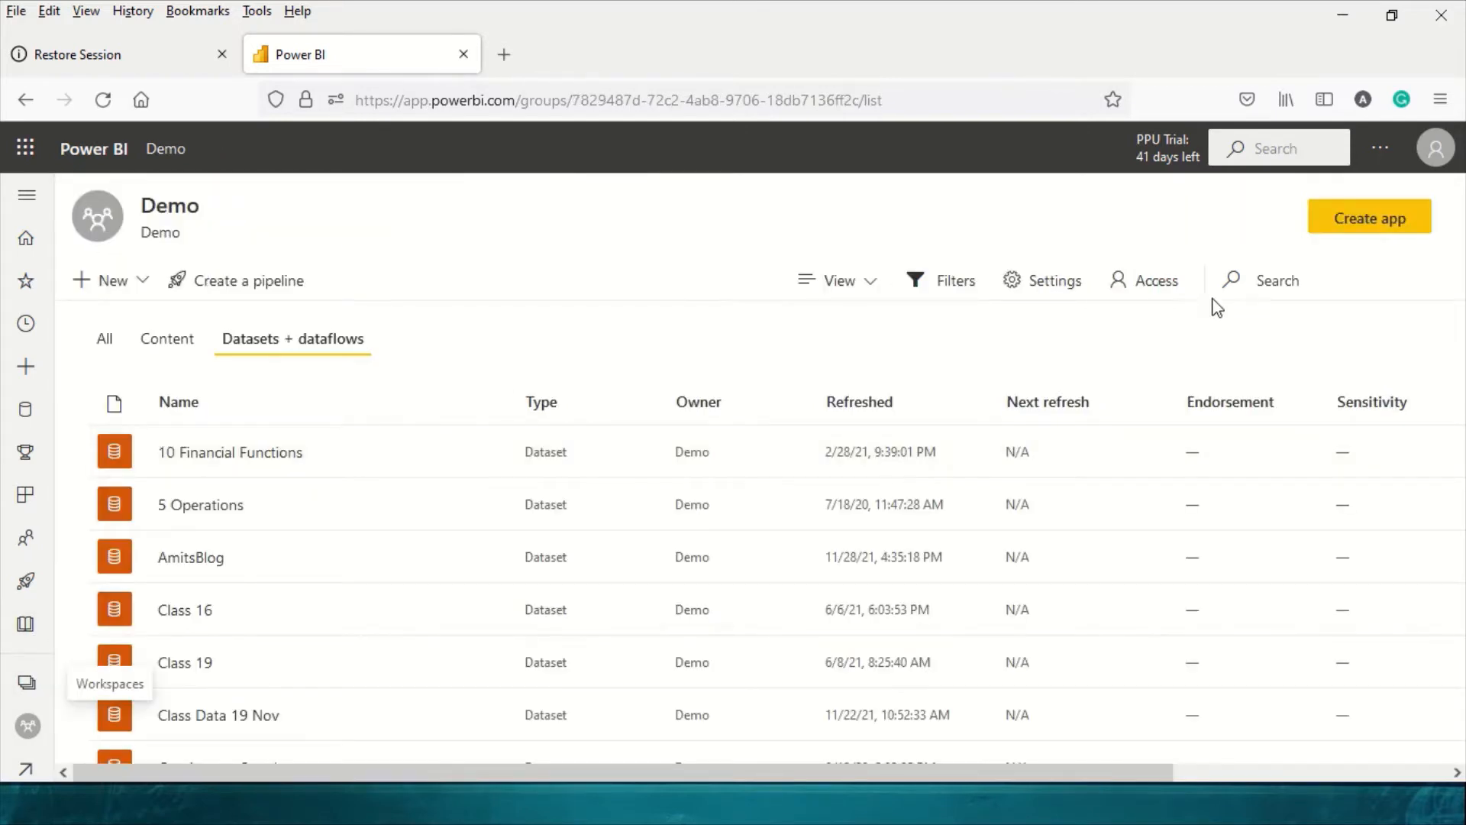
click(1043, 284)
click(1072, 309)
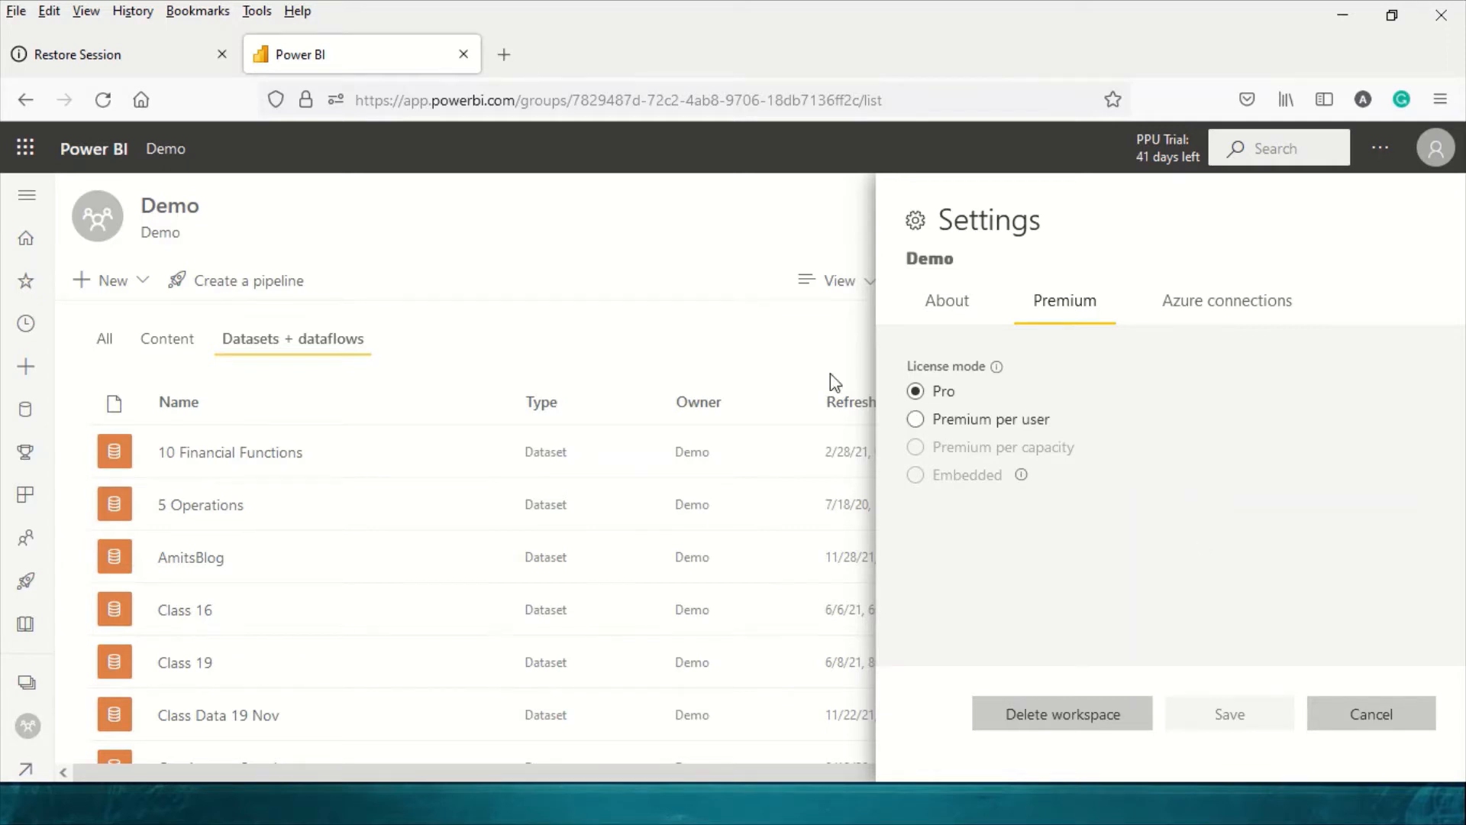
click(697, 272)
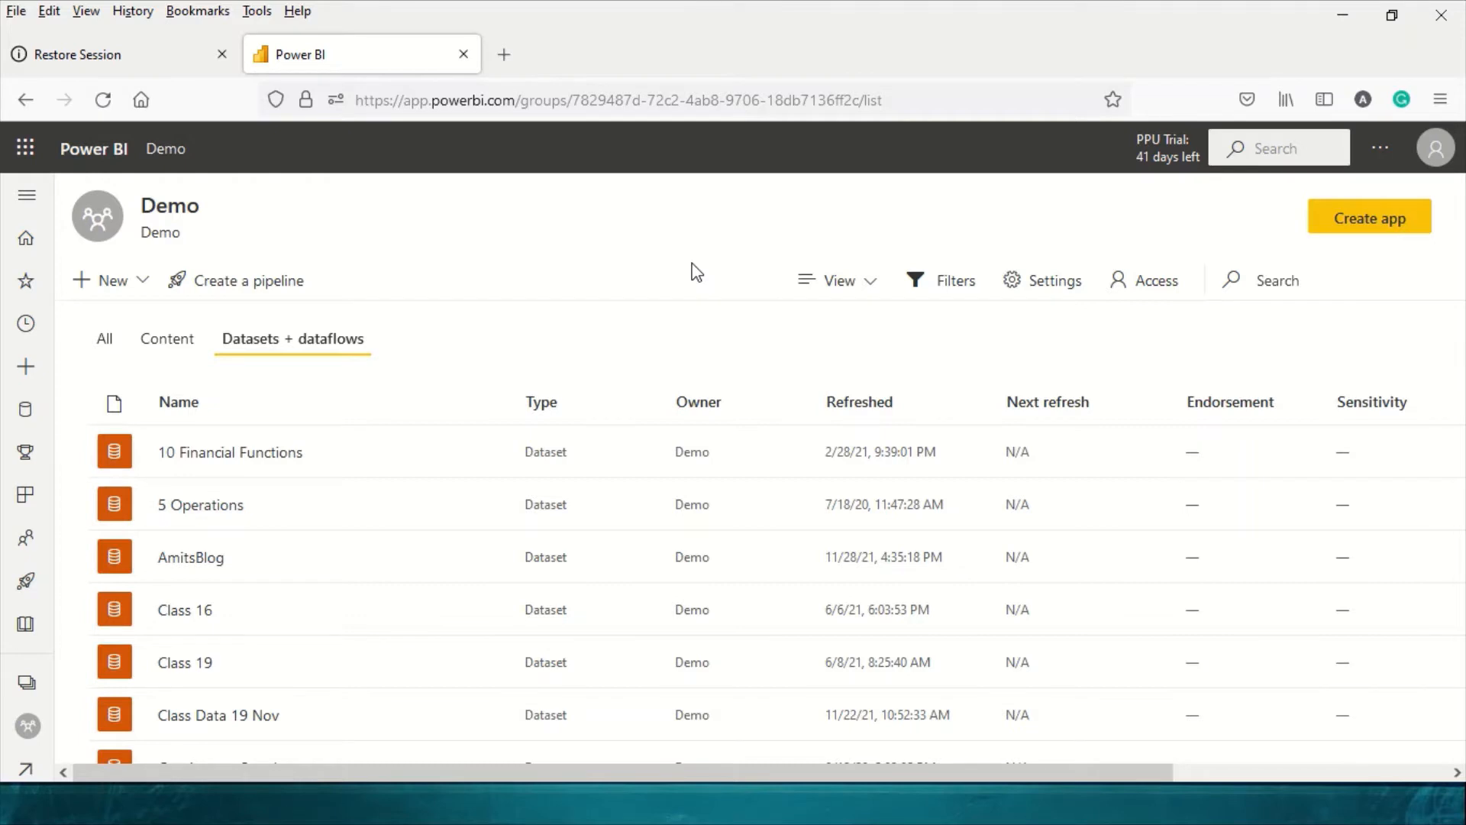
Step: Review the tenant setting "Allow XMLA endpoints and Analyze in Excel with on-premises datasets" in the admin portal
click(1380, 149)
mouse_move(1322, 232)
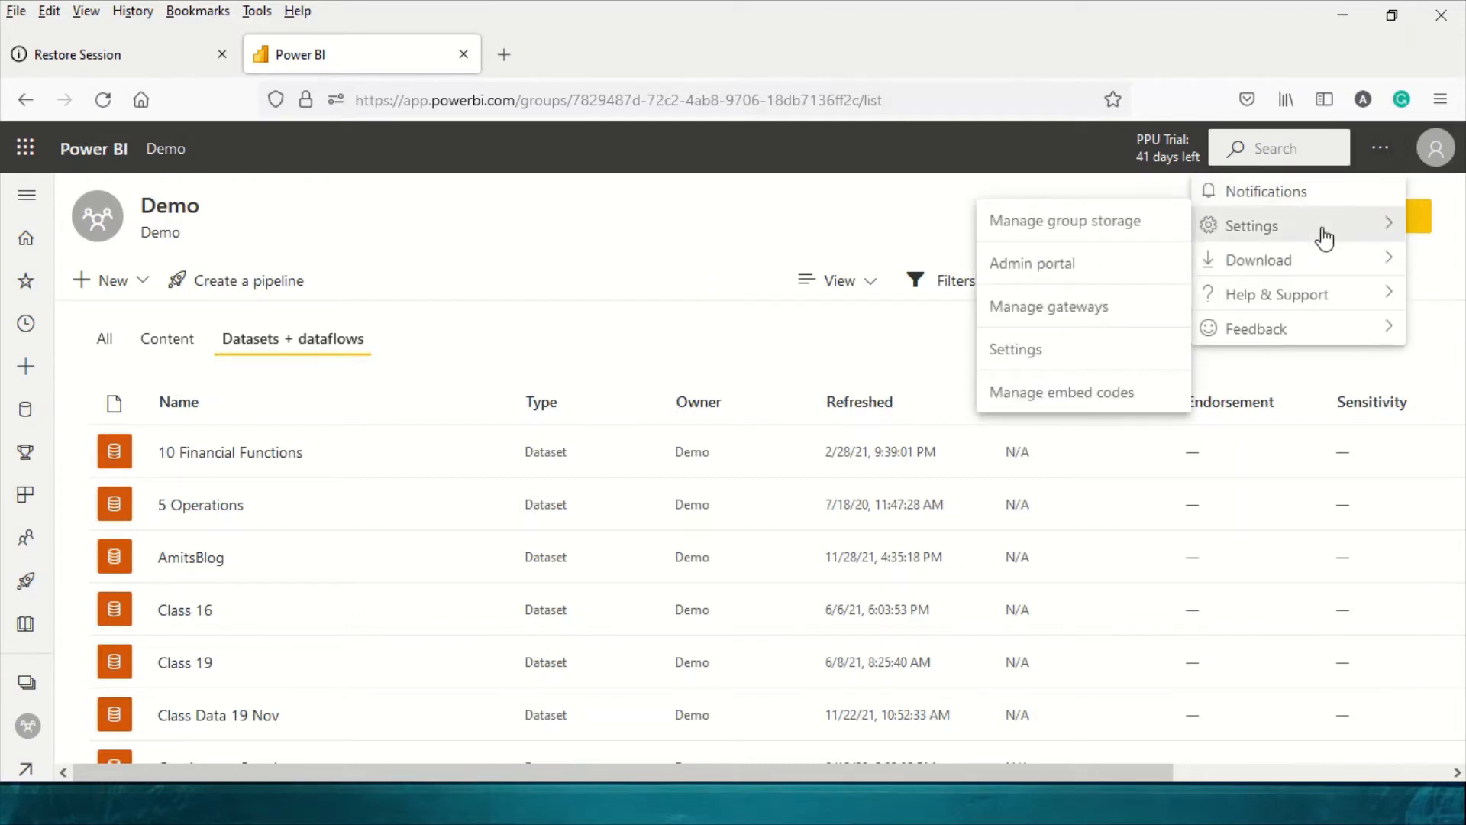
click(1050, 268)
scroll(596, 438, down, 2)
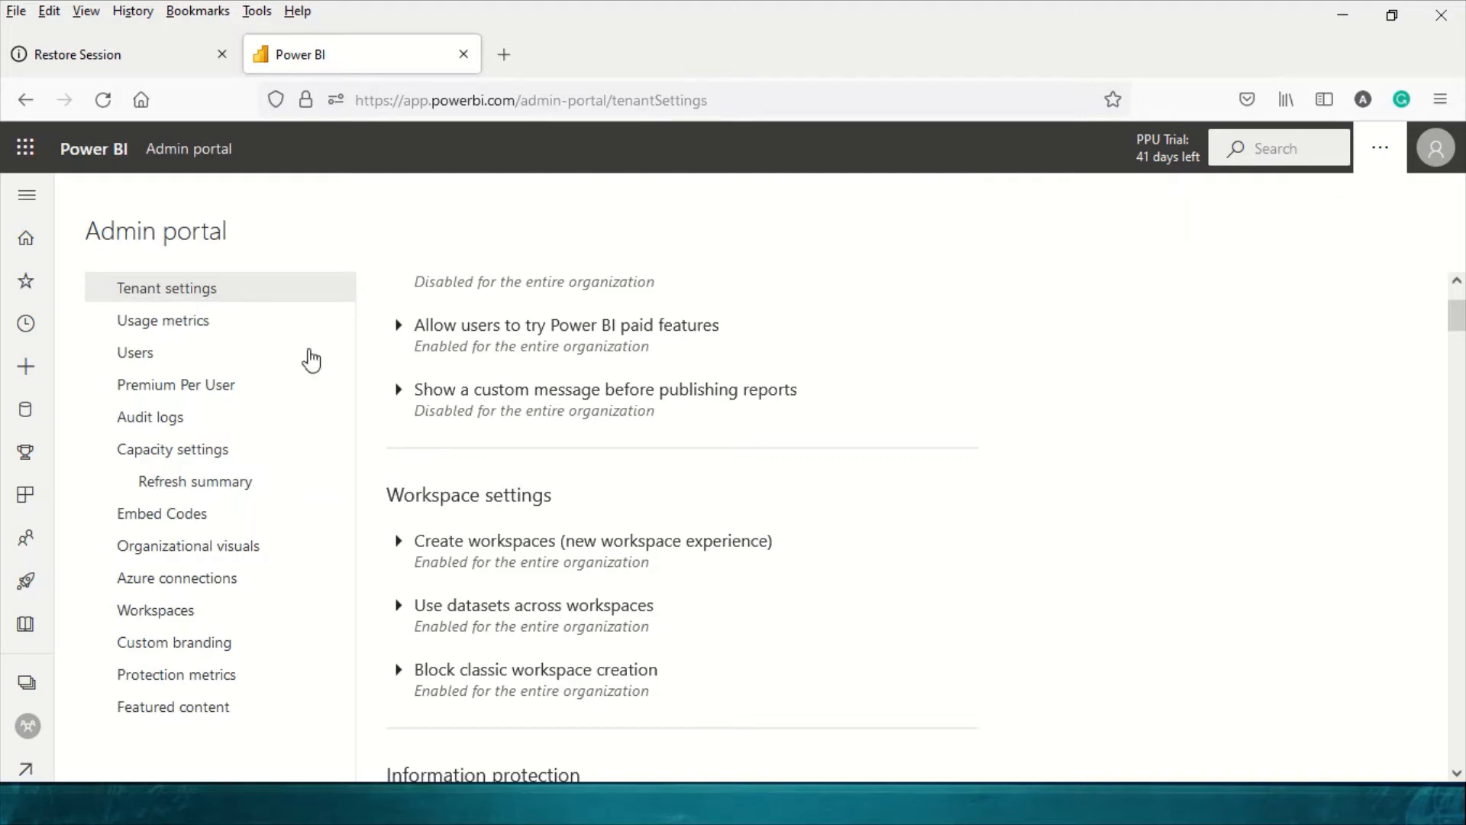
scroll(516, 460, down, 5)
scroll(518, 459, down, 12)
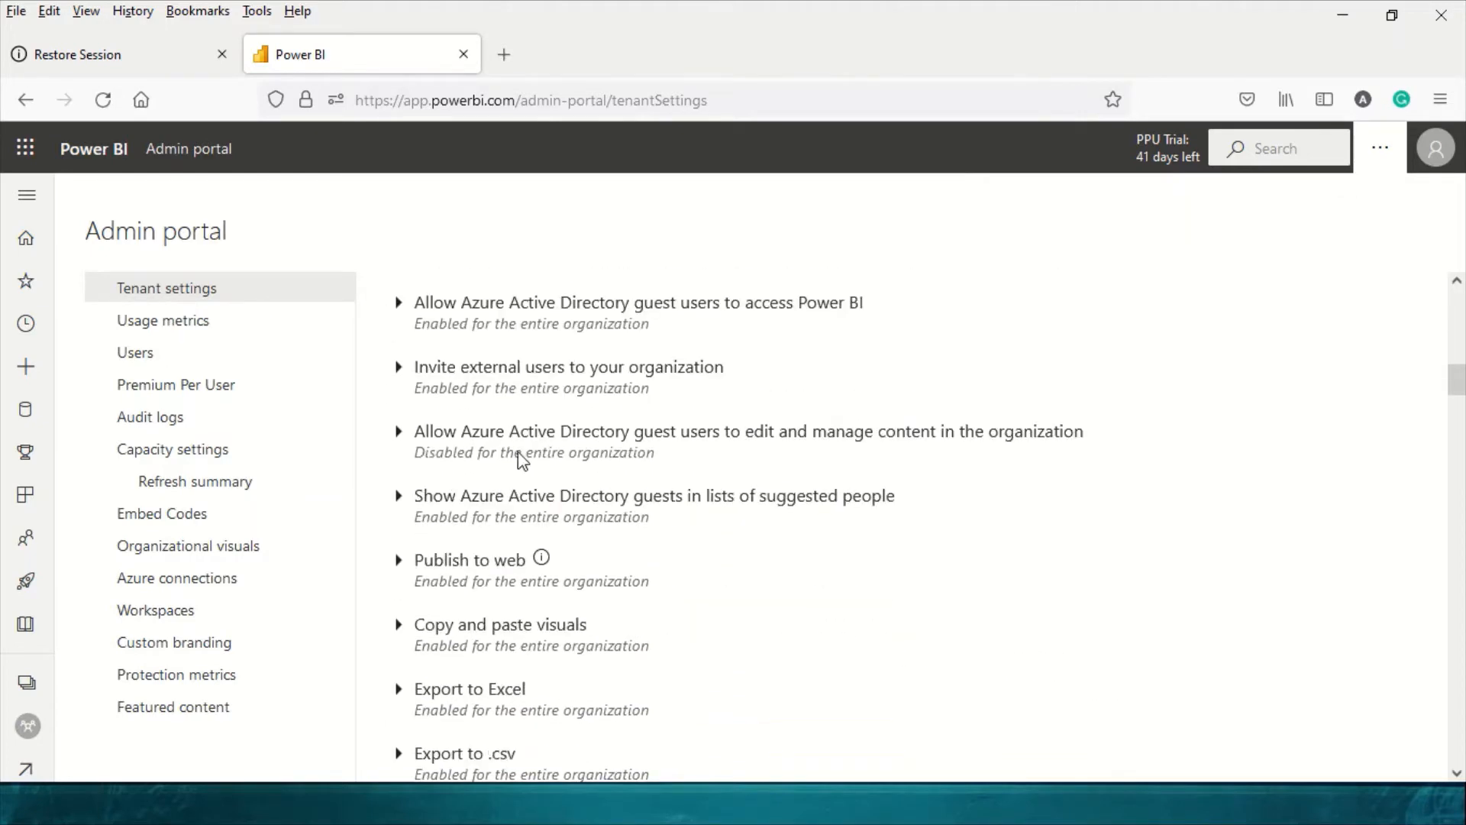
scroll(519, 458, down, 12)
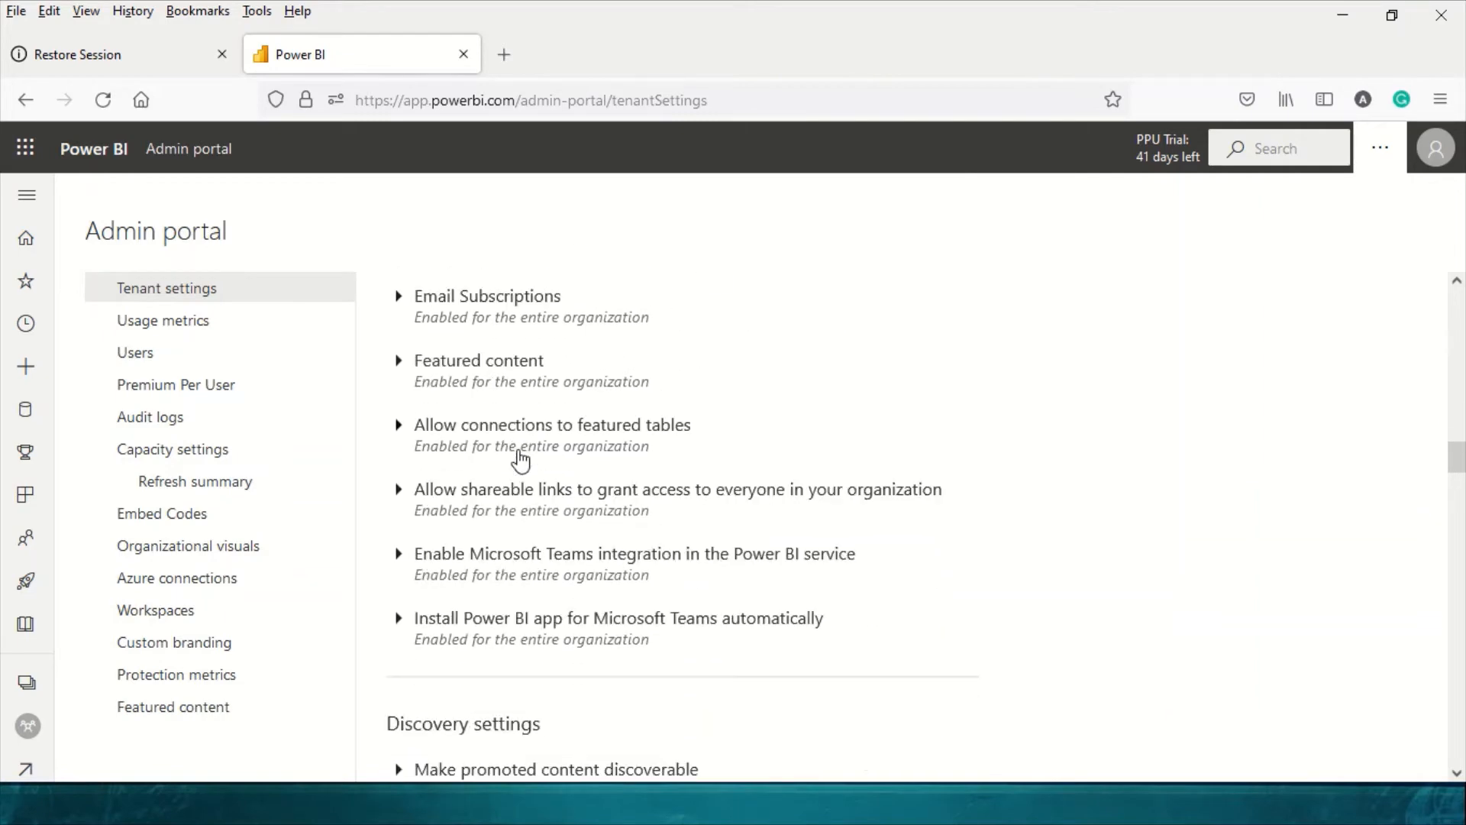
scroll(520, 450, down, 5)
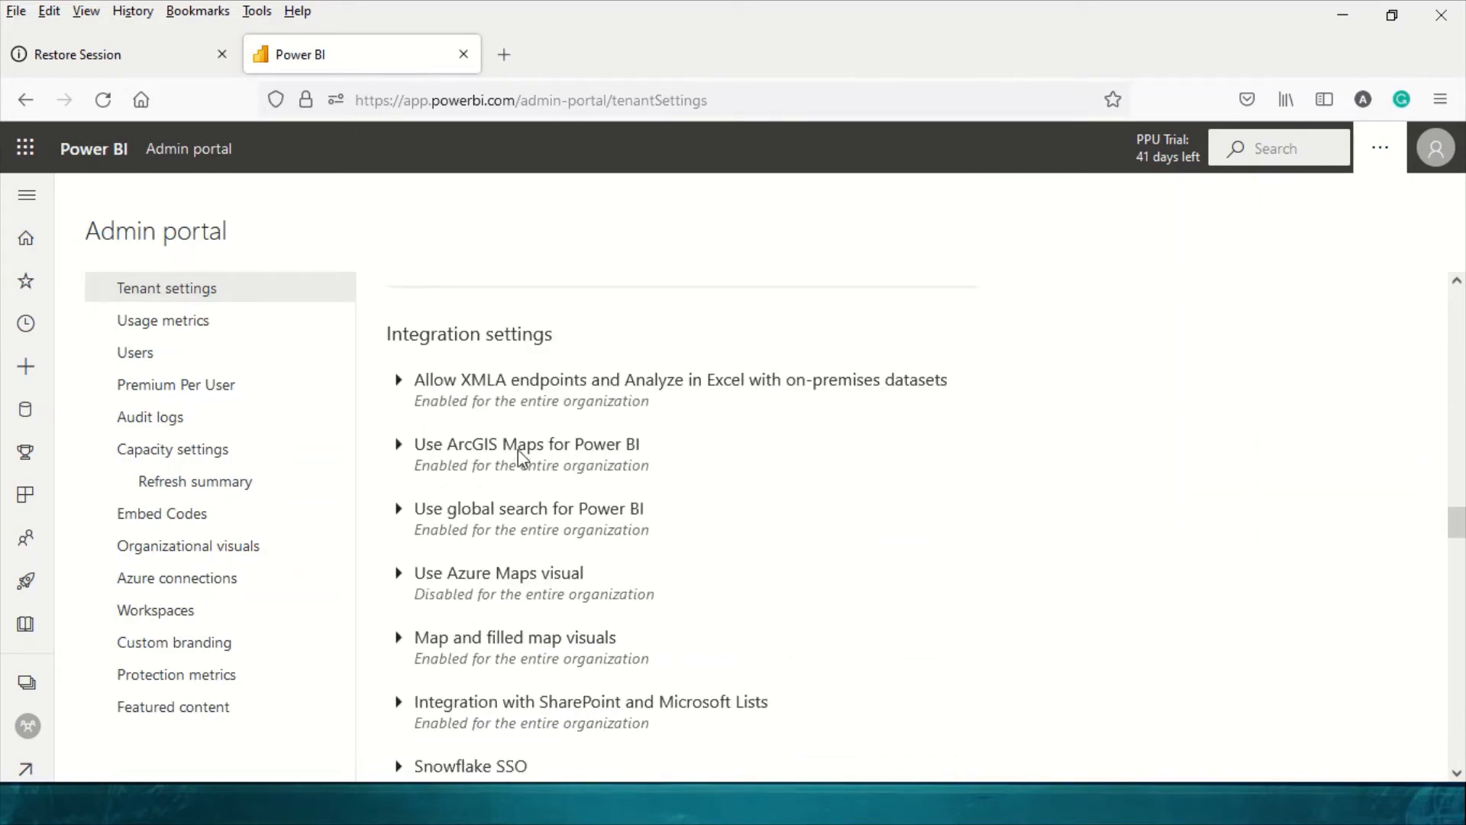
click(398, 382)
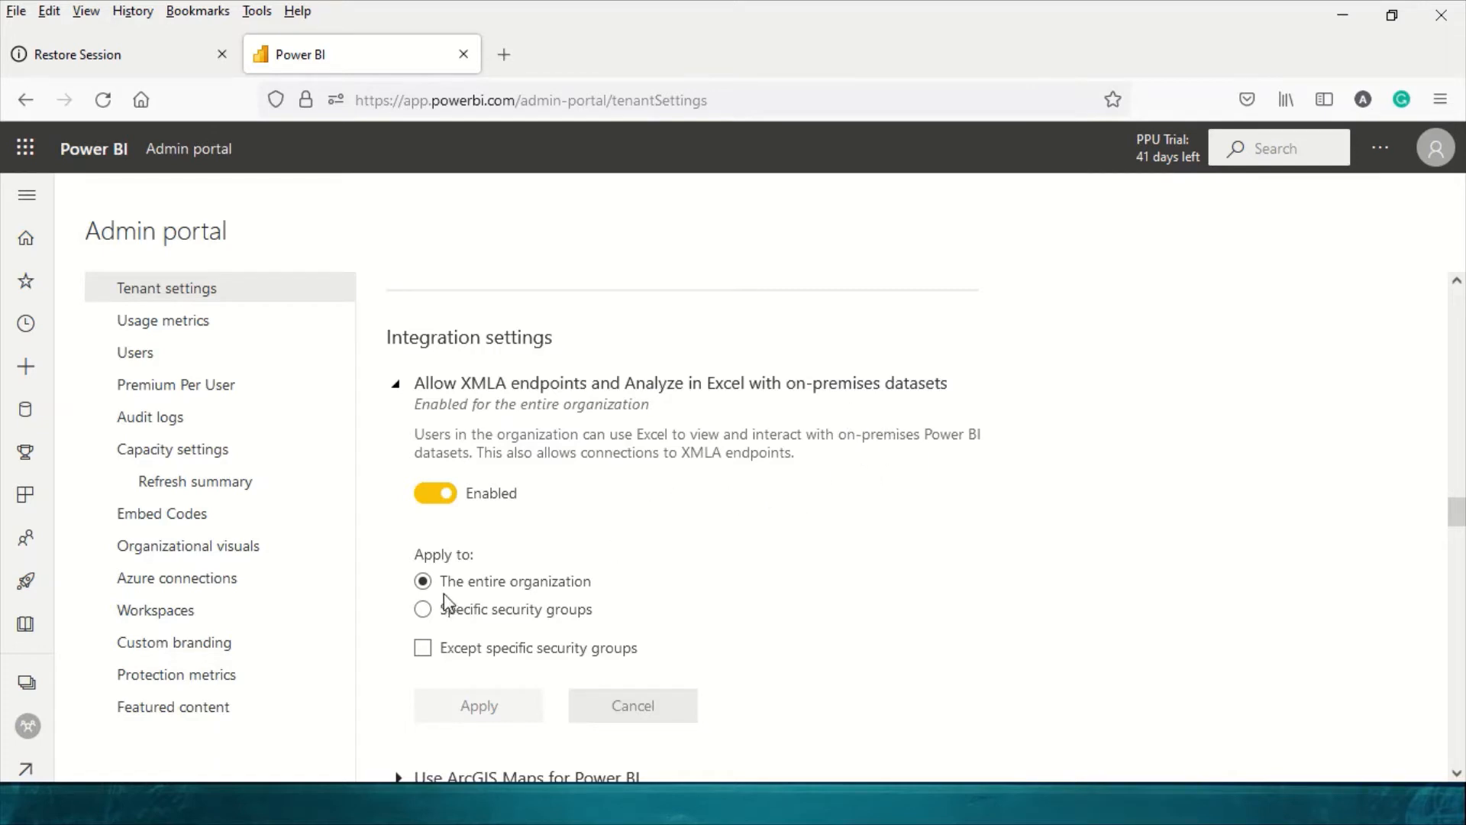
scroll(564, 594, down, 2)
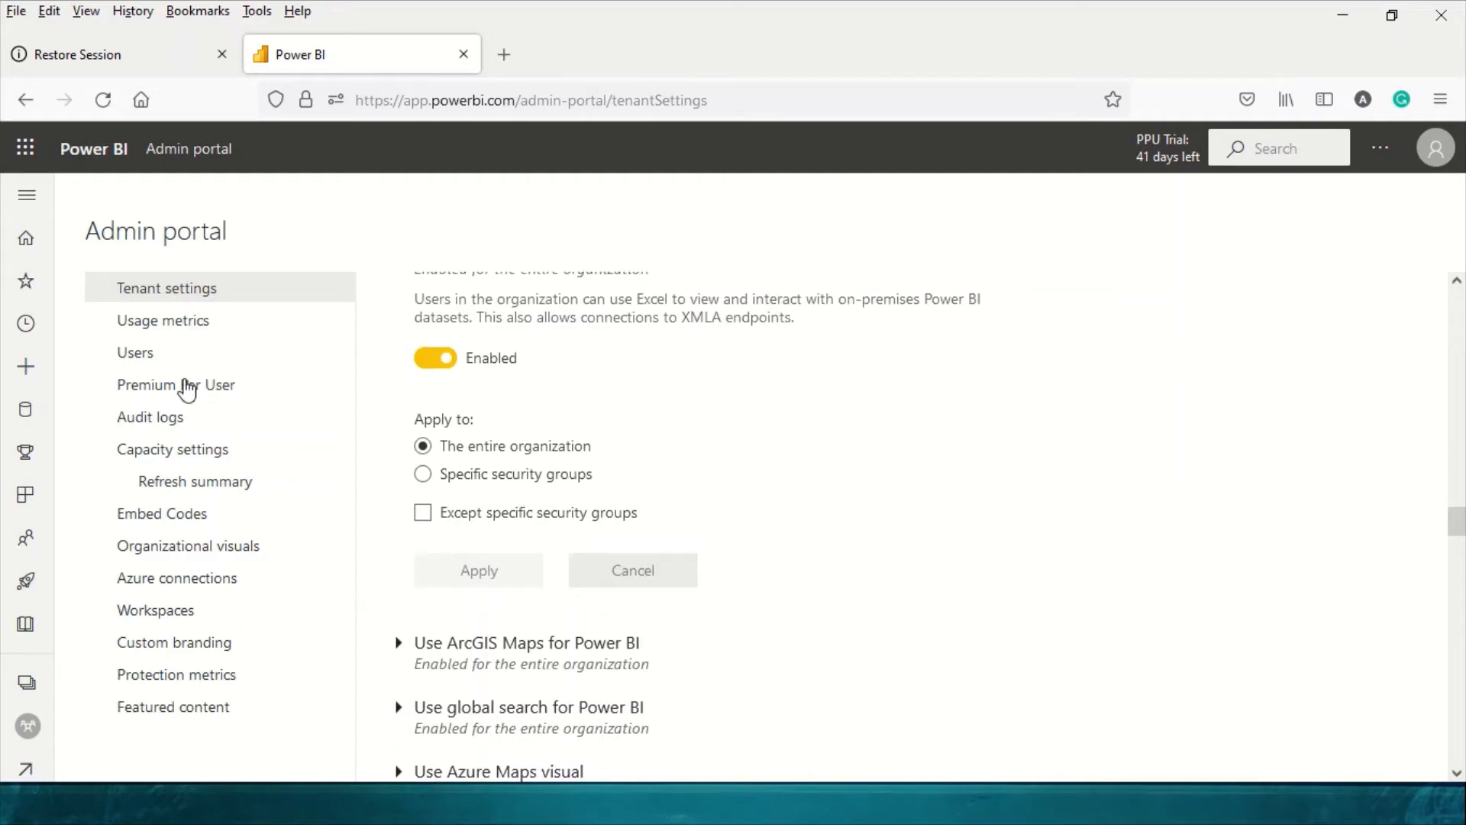
Step: Review the XMLA Endpoint options under the Premium Per User dataset workload settings
click(175, 391)
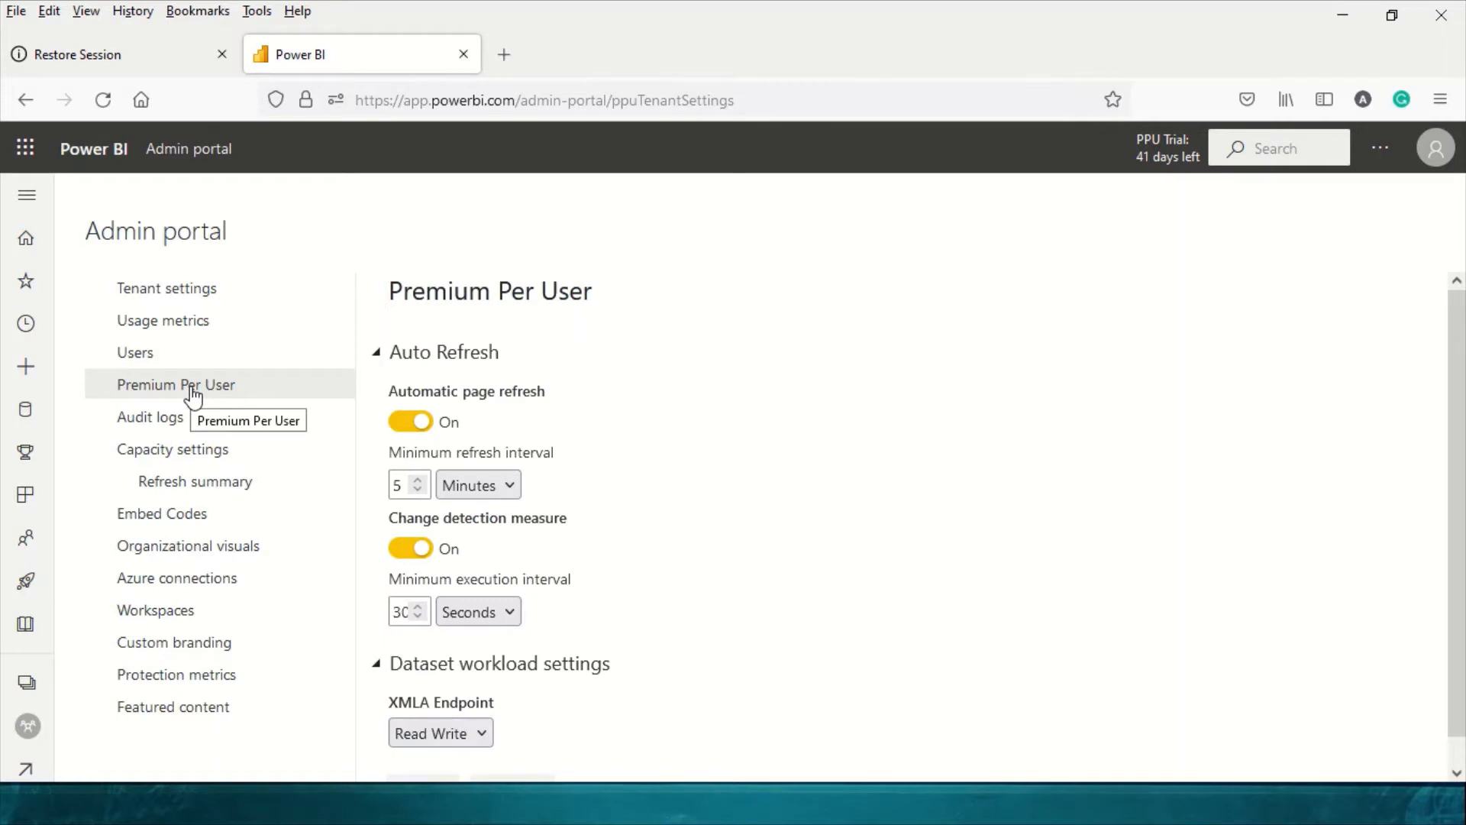
scroll(482, 424, down, 1)
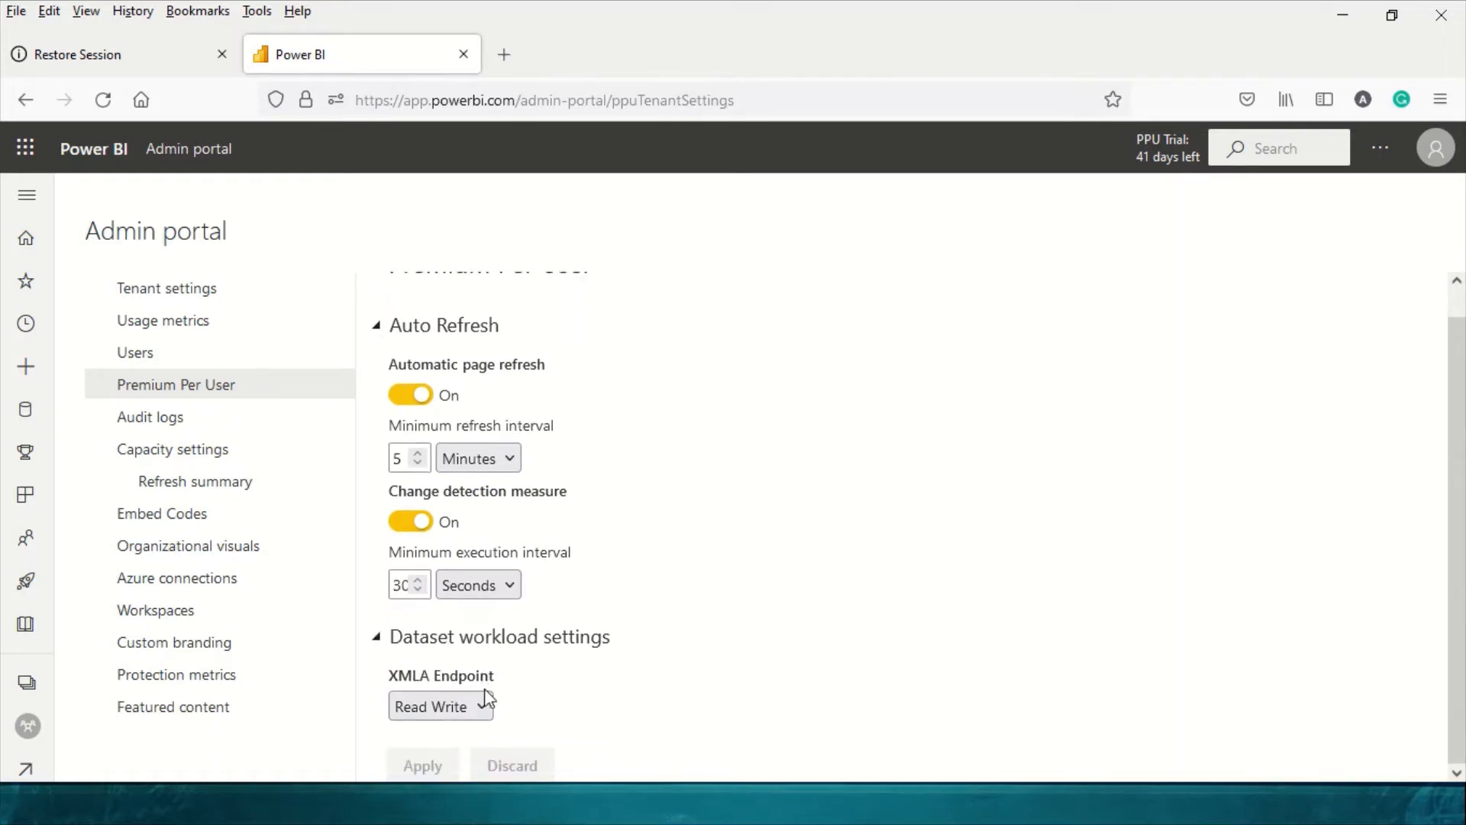
click(478, 707)
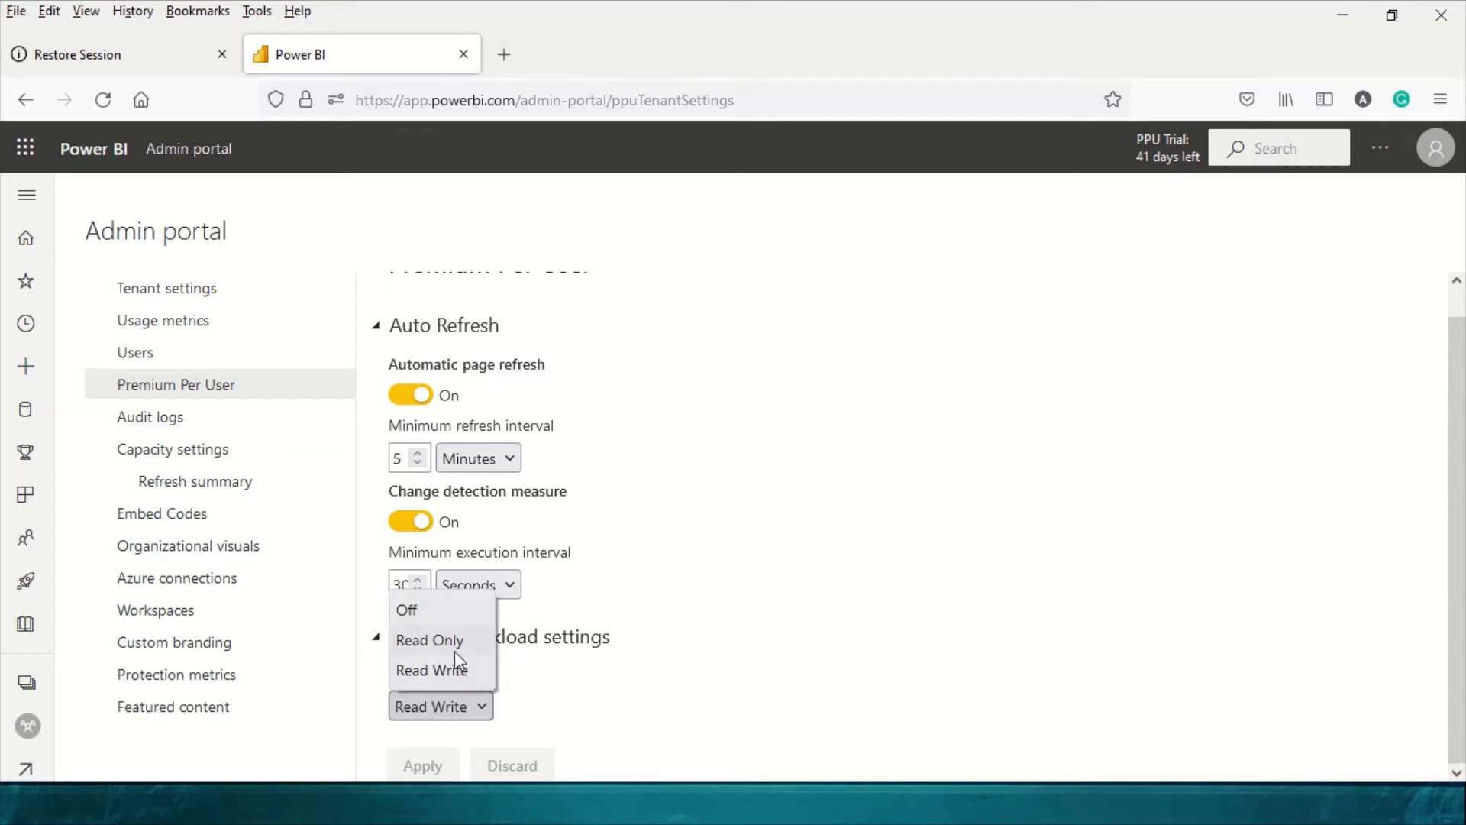
click(477, 710)
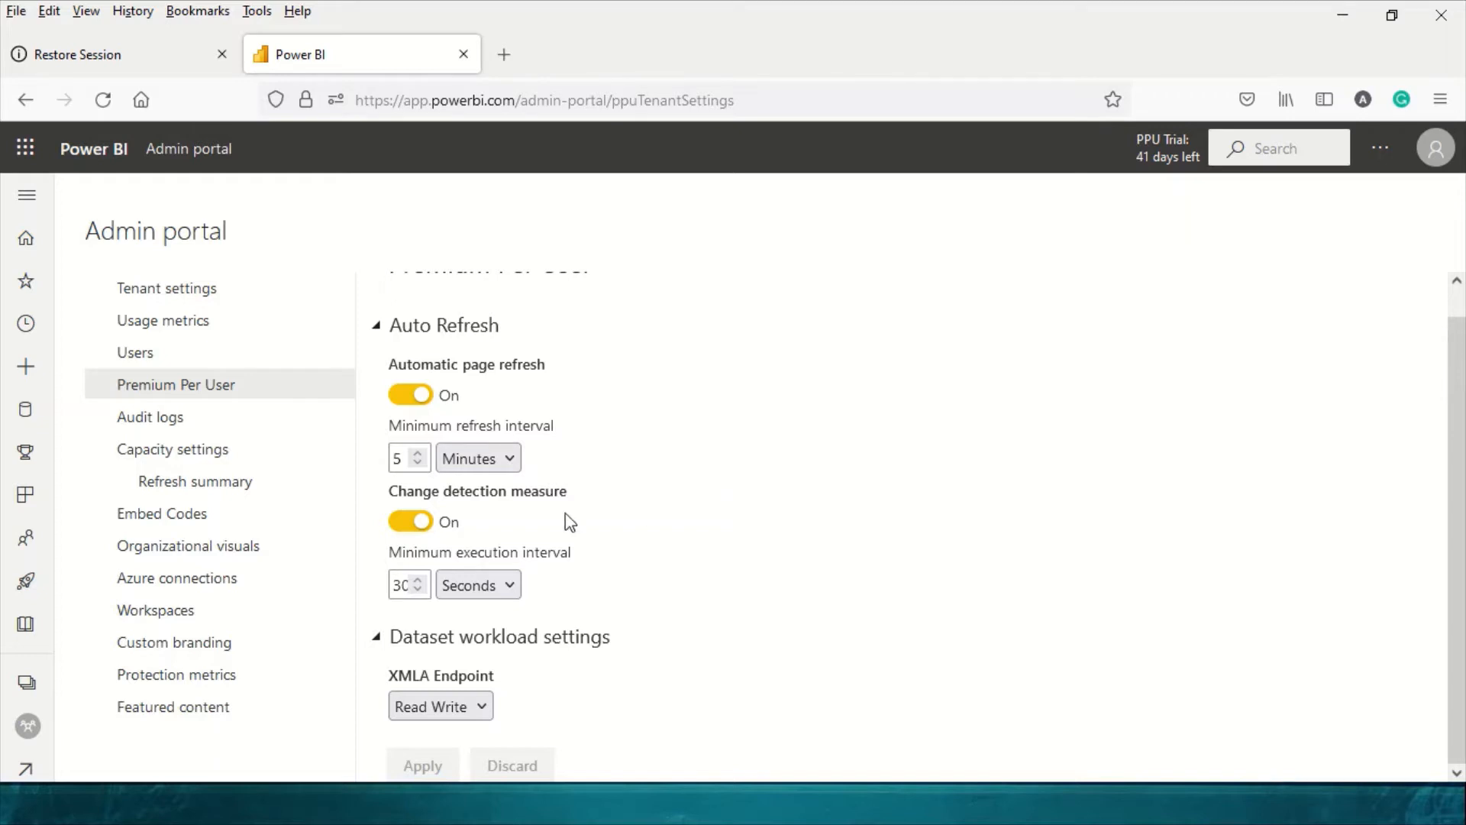
Step: Copy the workspace connection address from the Demo PPU workspace's Premium settings
click(26, 684)
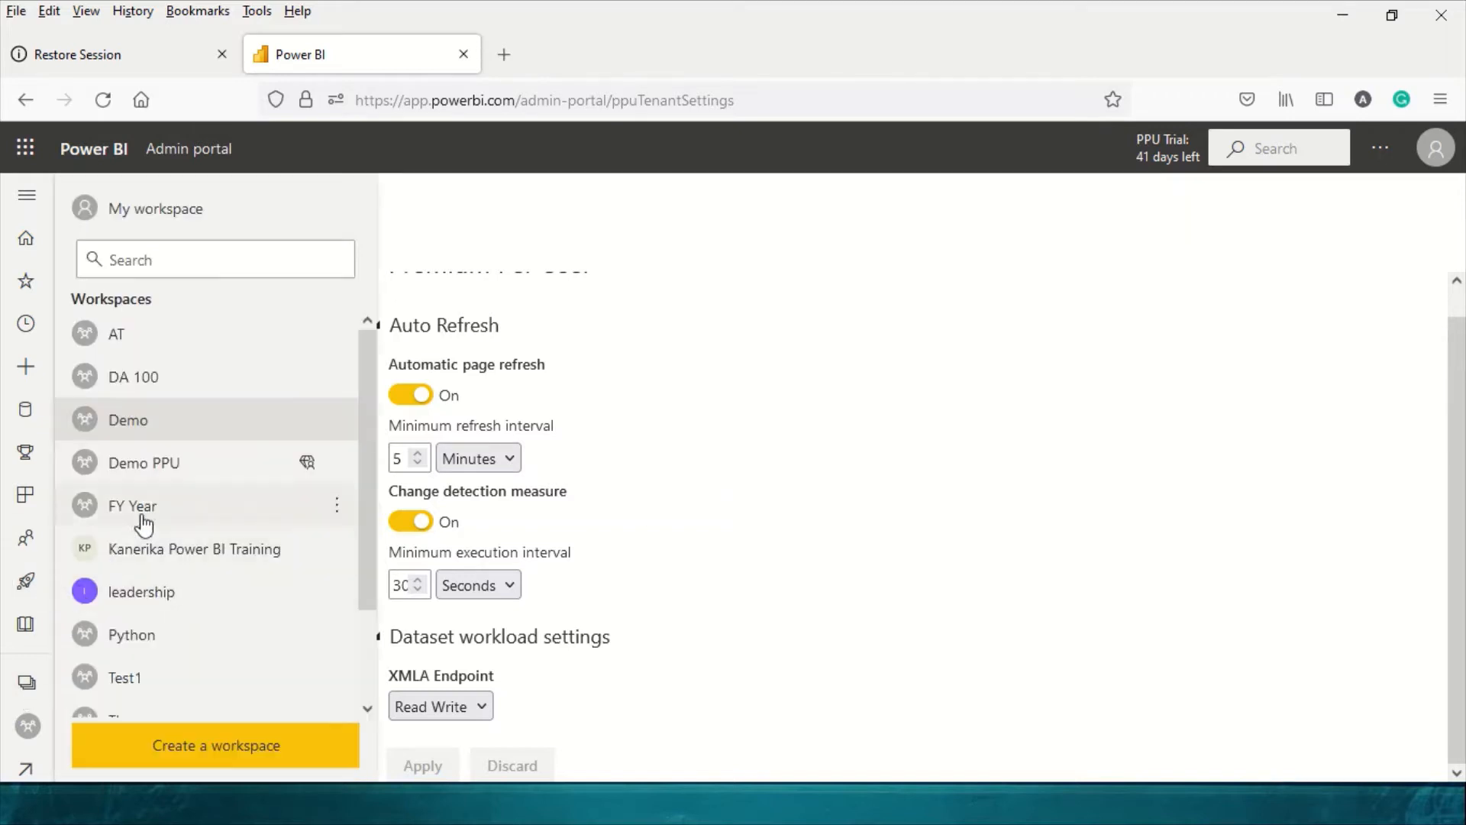
click(180, 463)
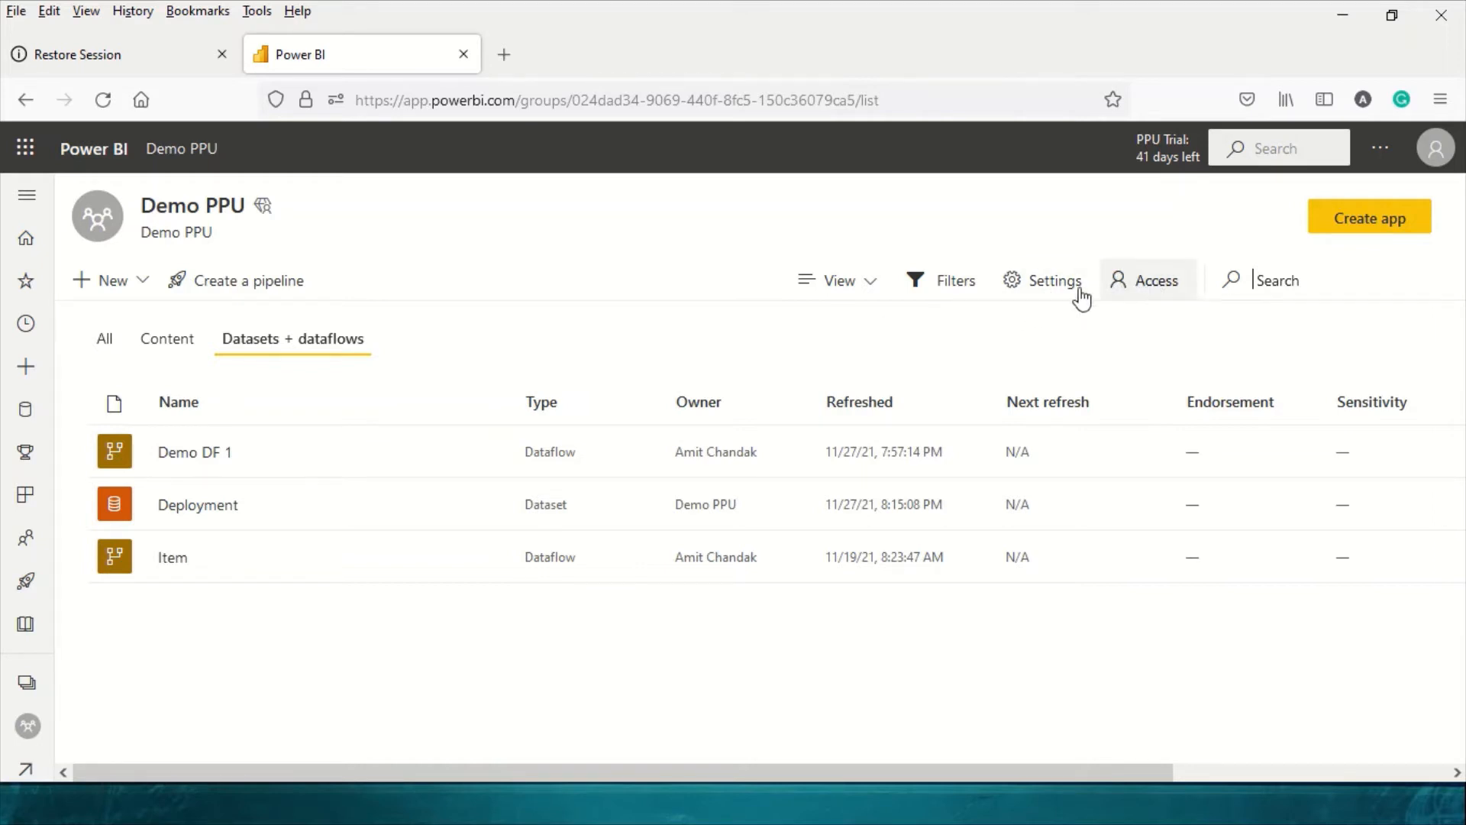
click(1024, 299)
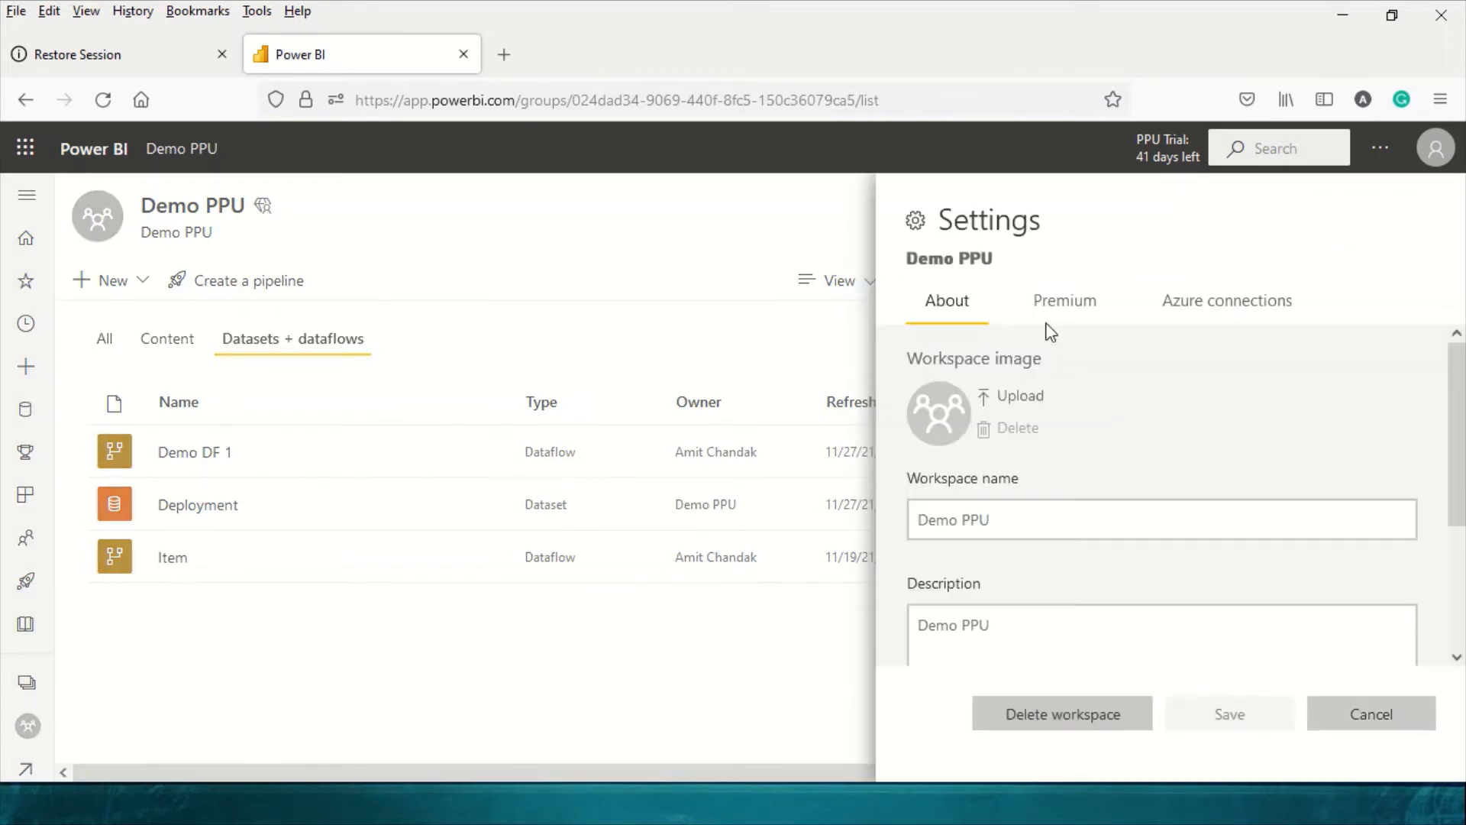
click(1071, 308)
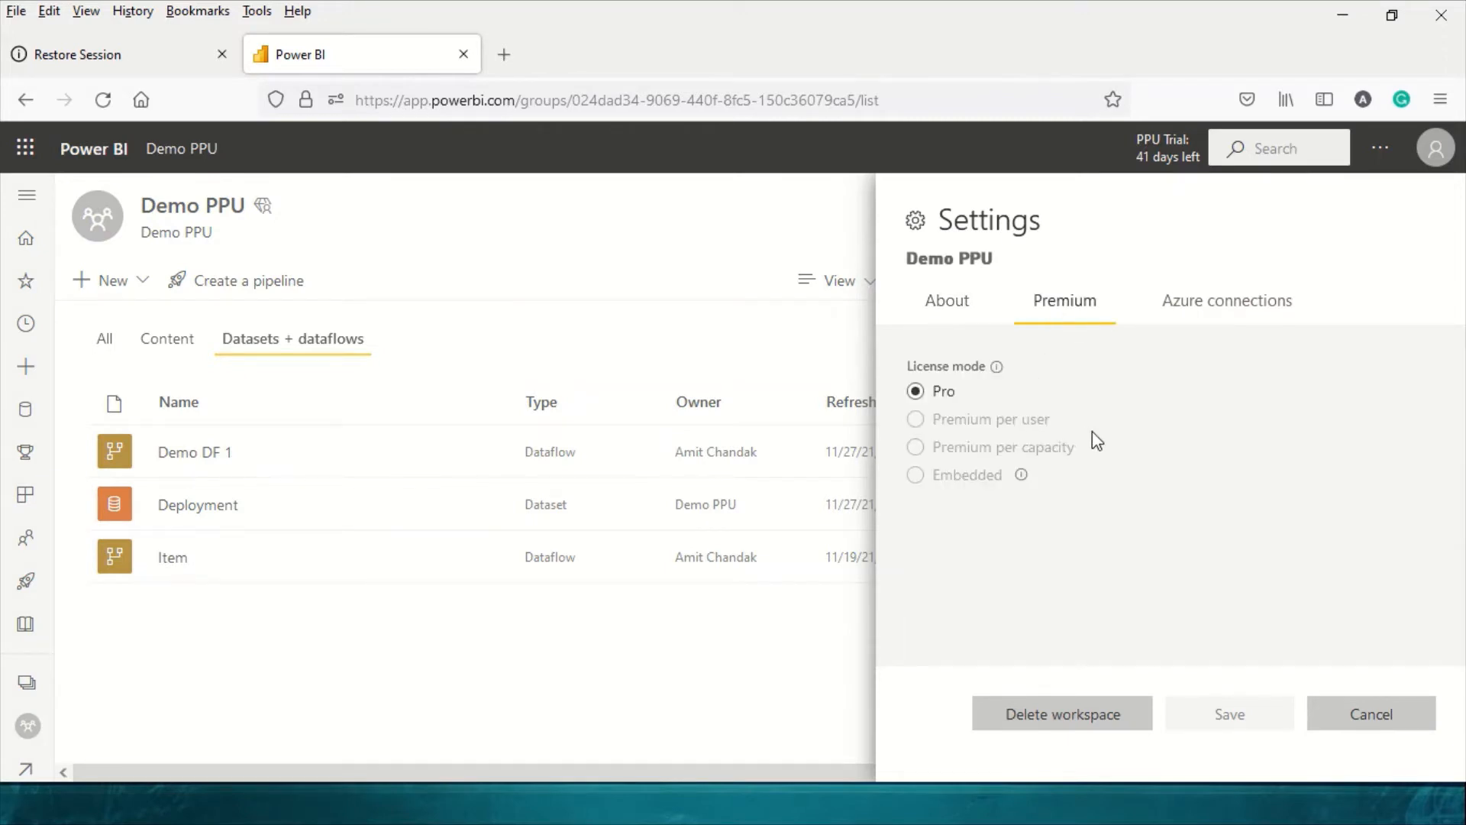
click(1031, 419)
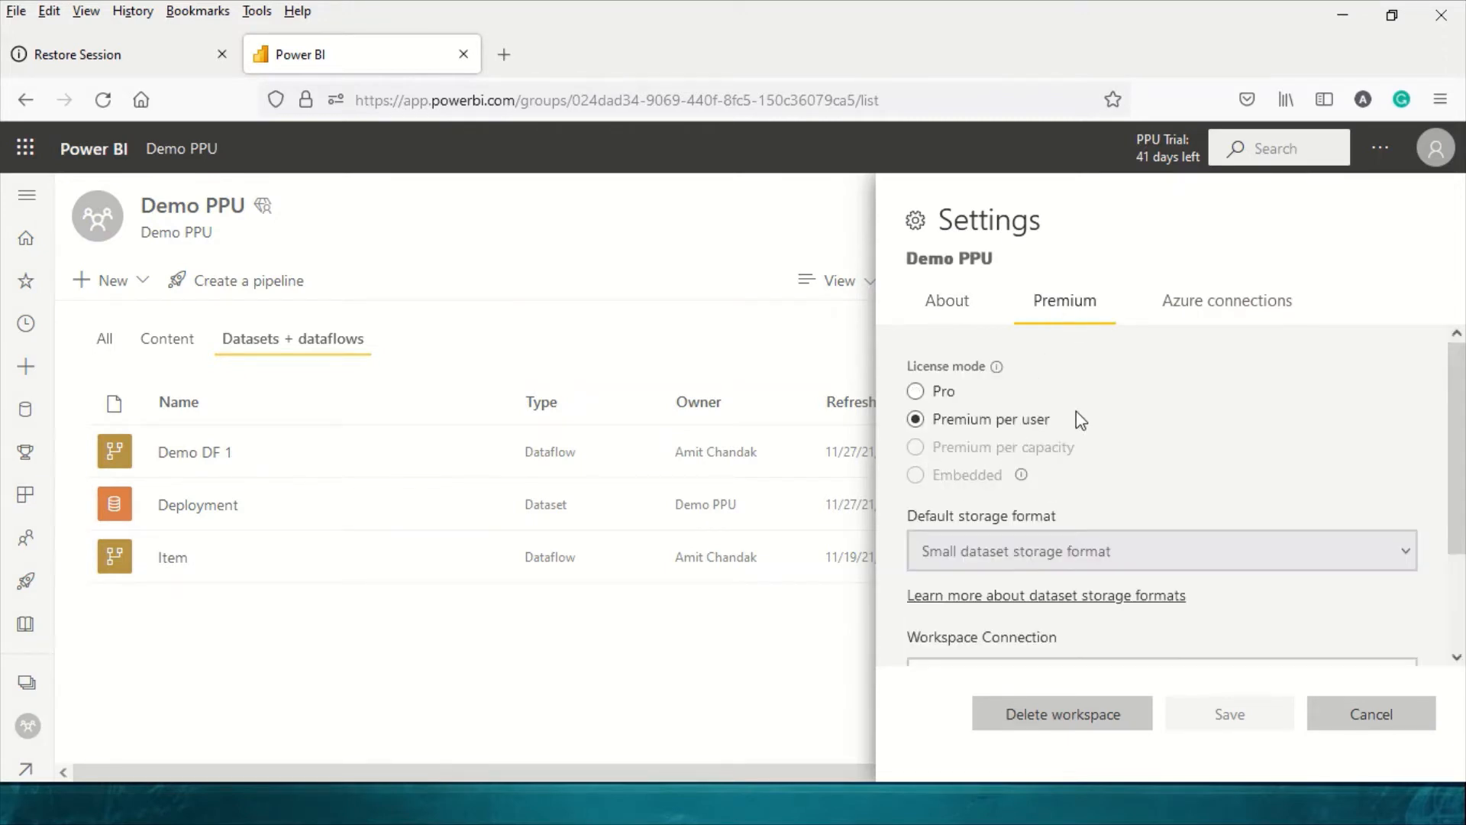
scroll(1116, 496, down, 3)
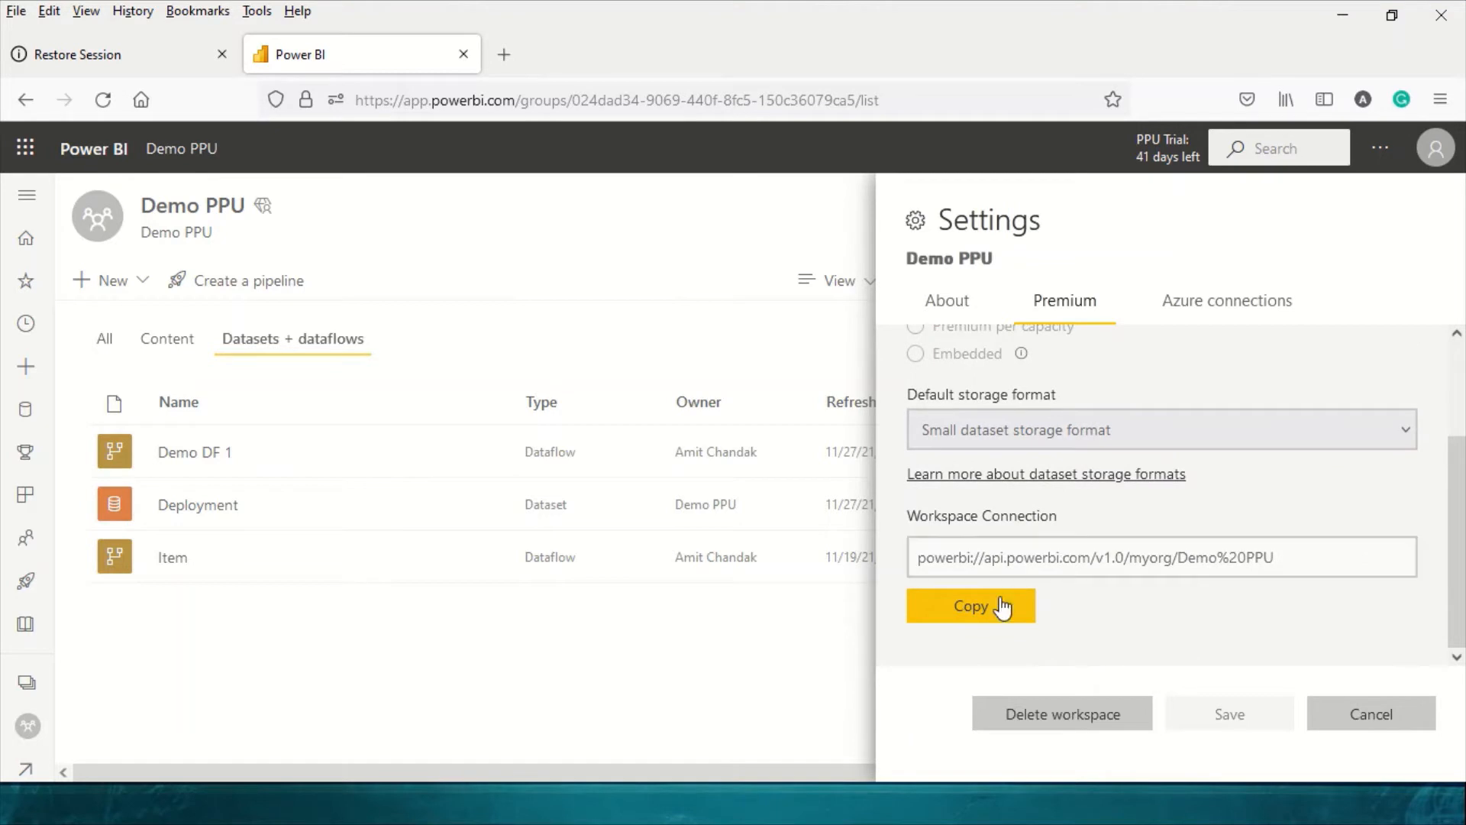
click(976, 608)
Step: Switch to SQL Server Management Studio and set up an Analysis Services connection with the server name powerbi://api.powerbi.com/v1.0/myorg/Demo%20PPU
key(alt+Tab)
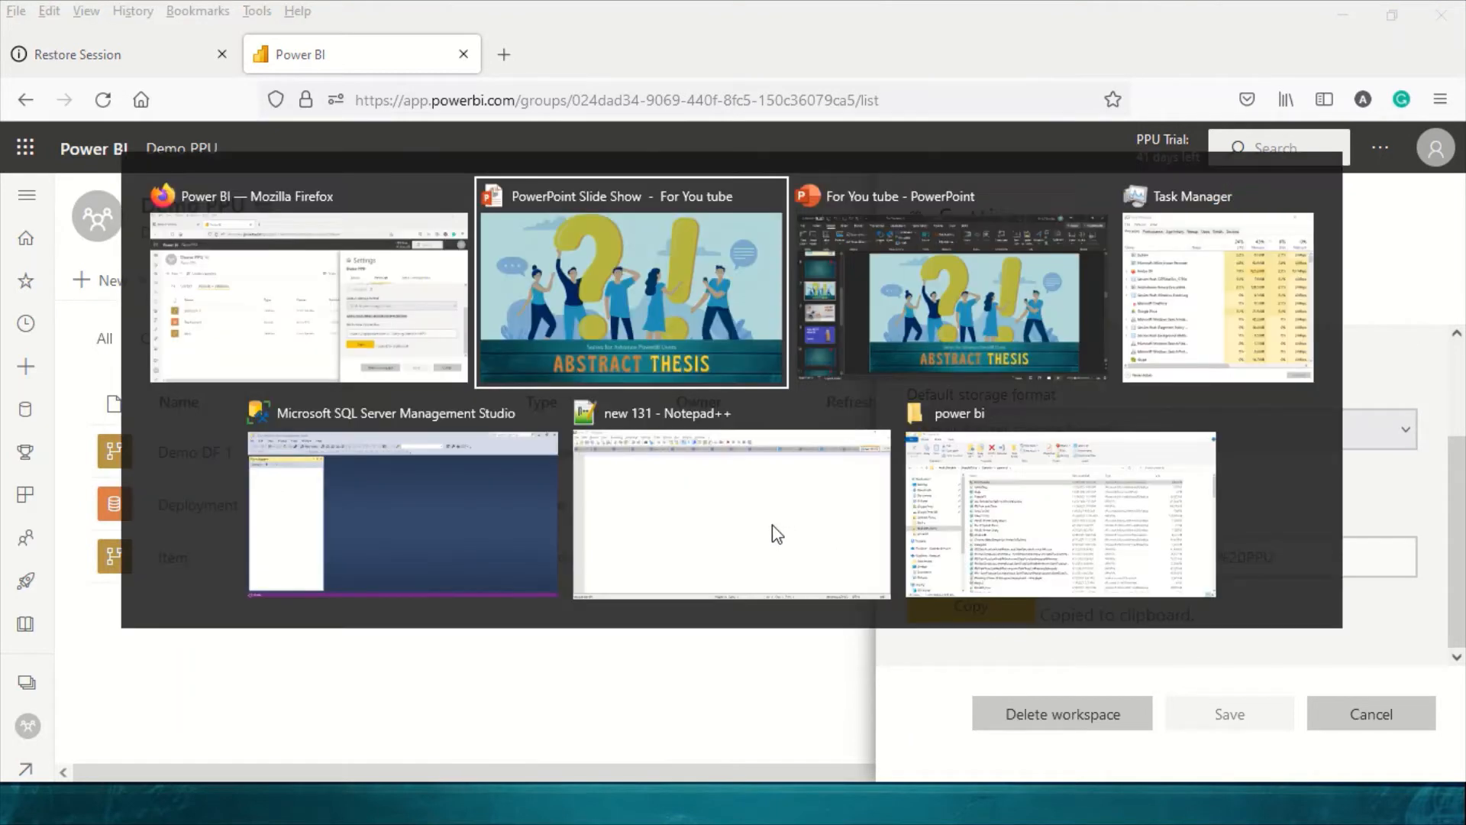
key(alt+Tab)
key(alt+Tab)
key(alt+Tab)
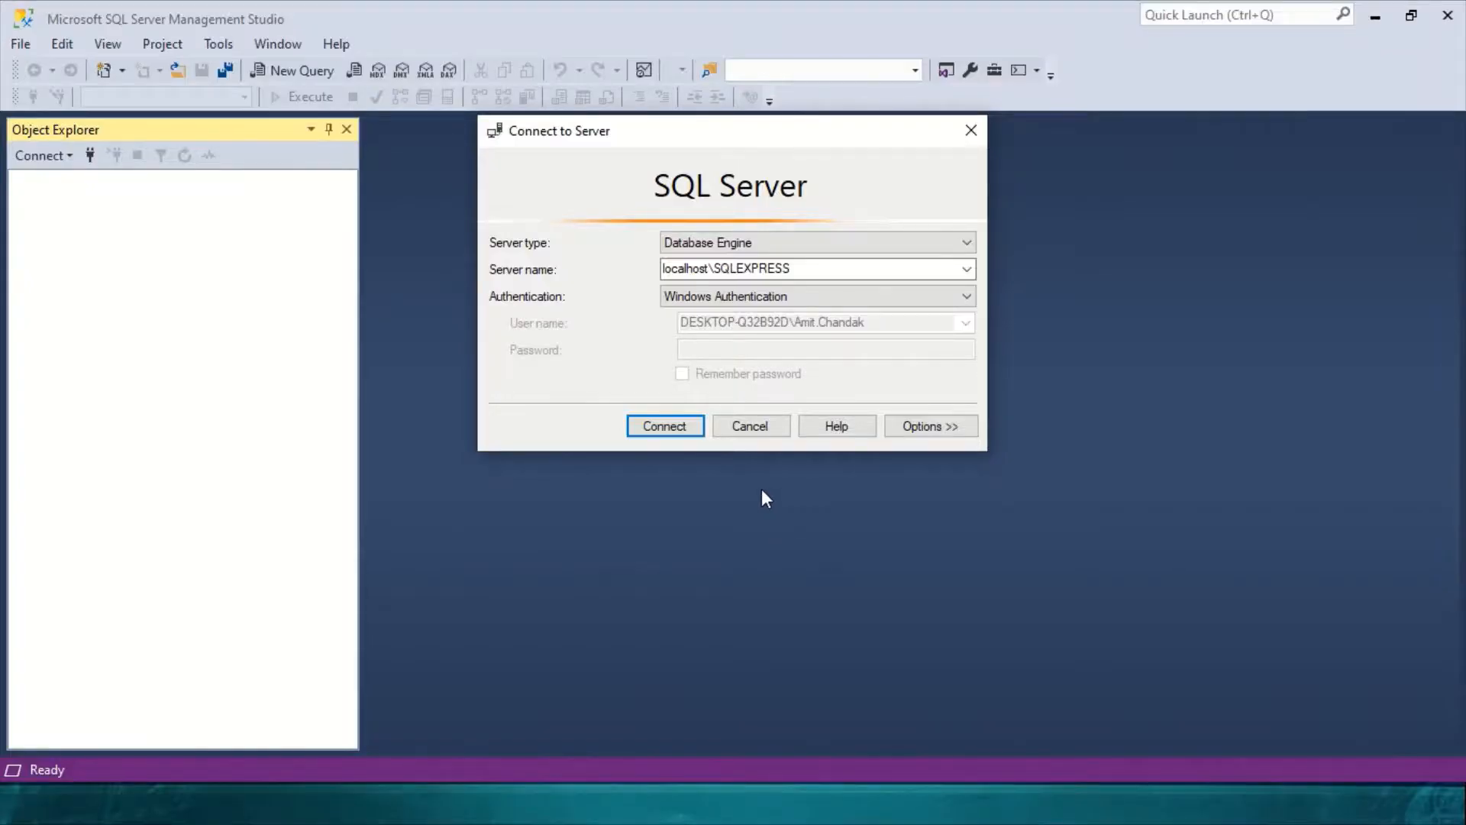
click(879, 242)
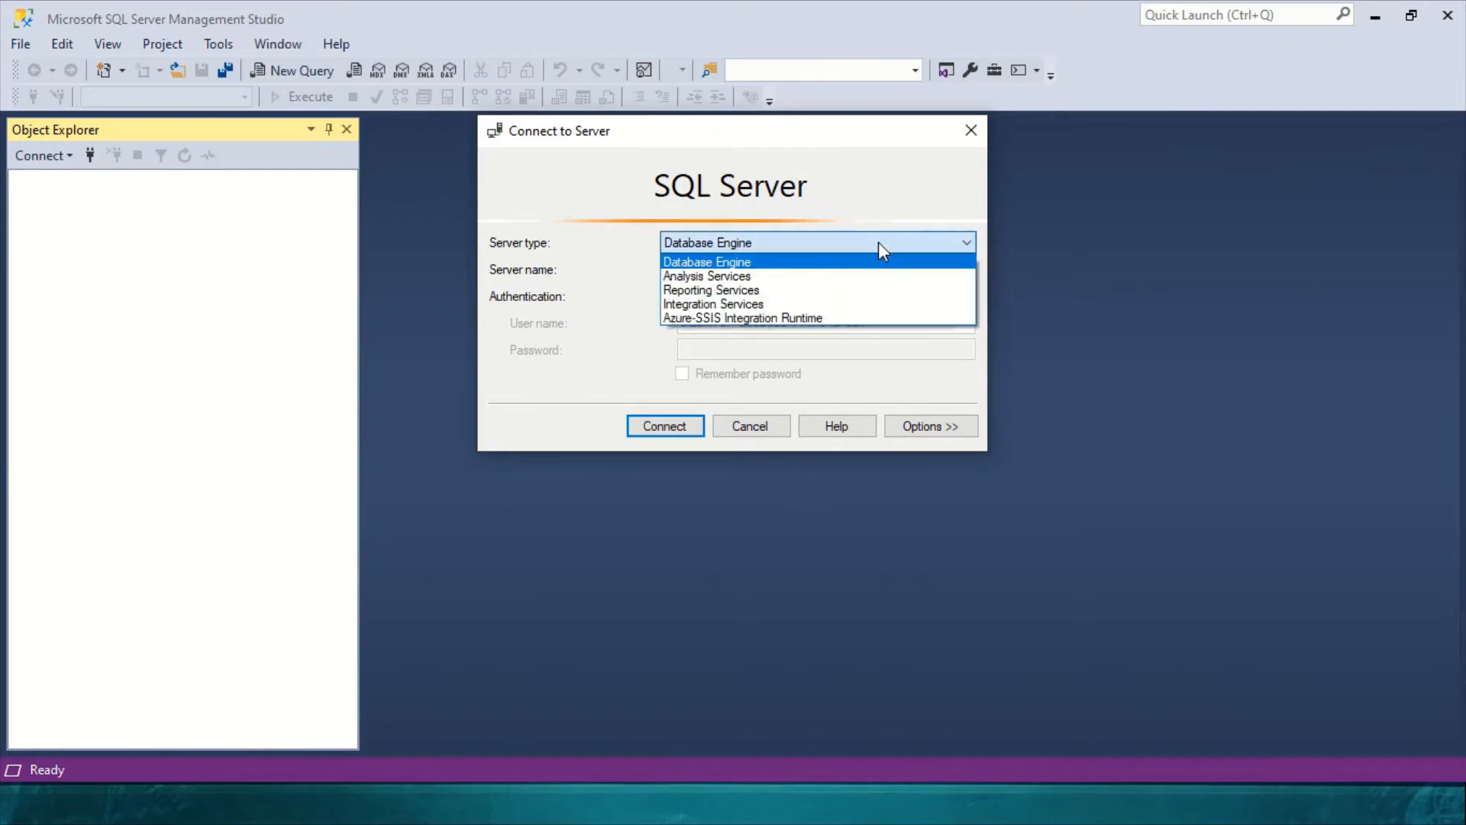
click(825, 276)
double_click(824, 273)
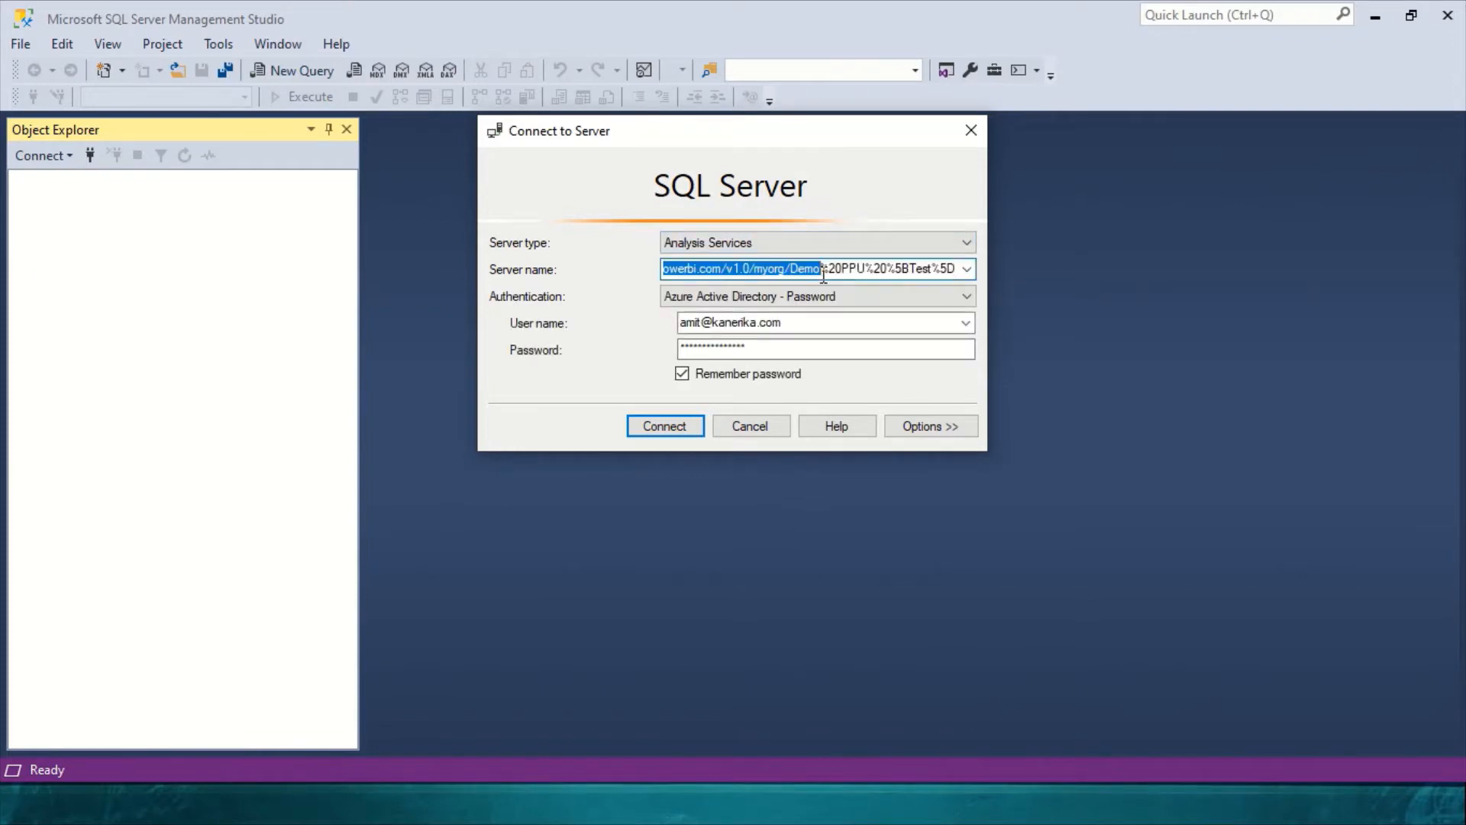
key(ctrl+a)
key(BackSpace)
key(ctrl+v)
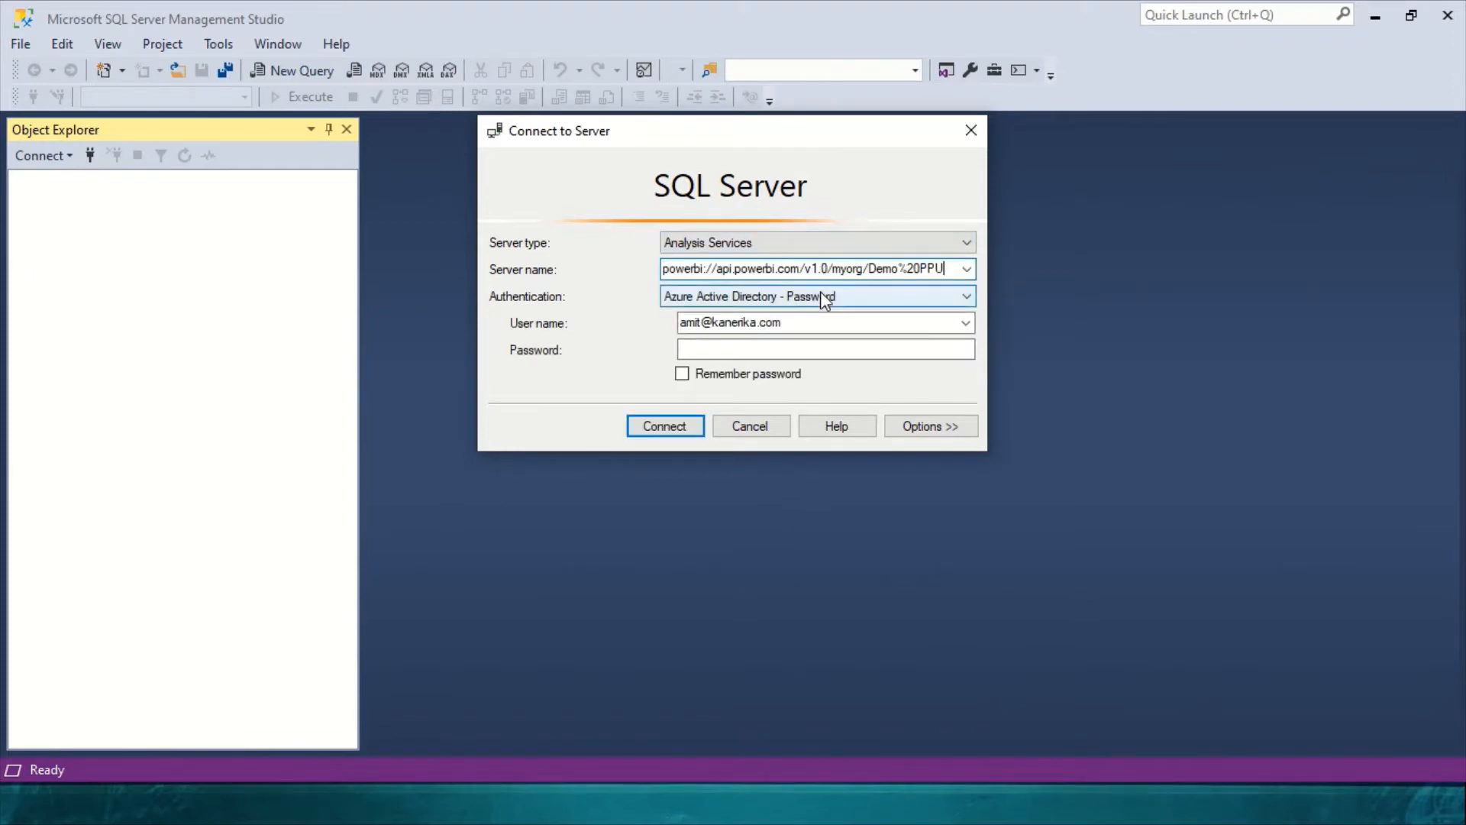
click(814, 301)
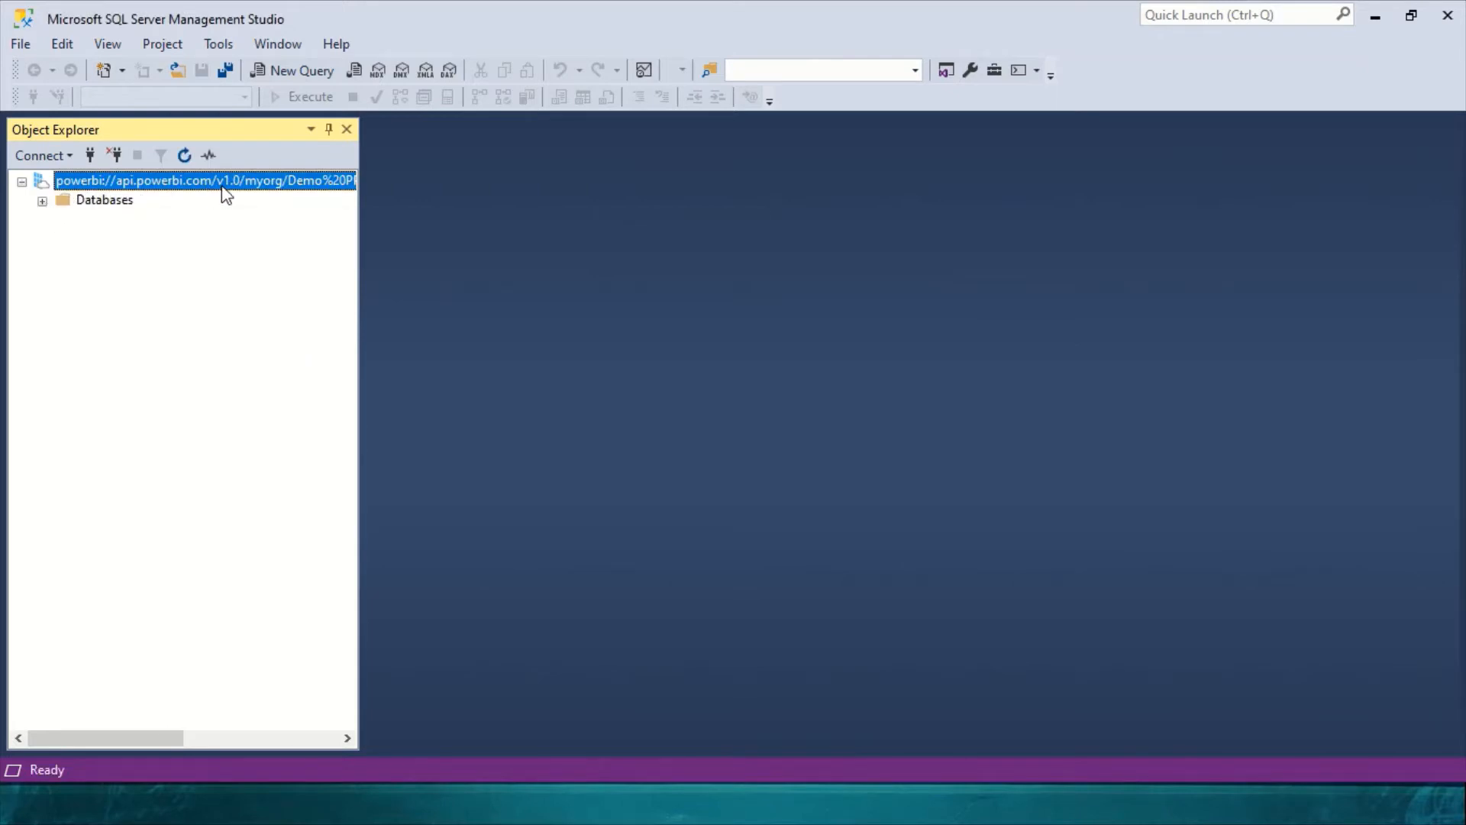
Step: Expand the Deployment database in the connected workspace and examine its Connections, Tables and Roles
click(42, 201)
click(64, 222)
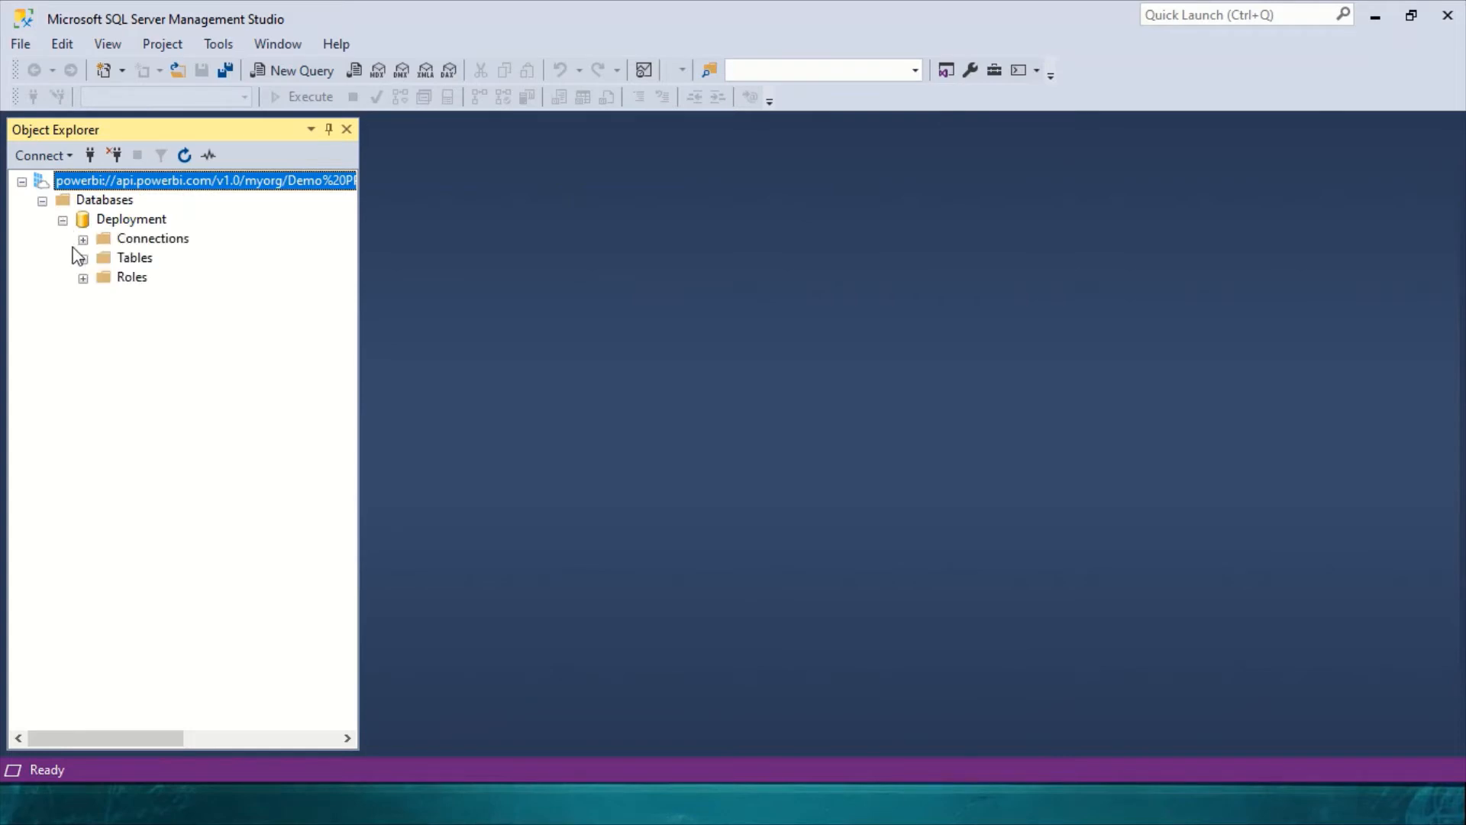
click(83, 239)
click(83, 258)
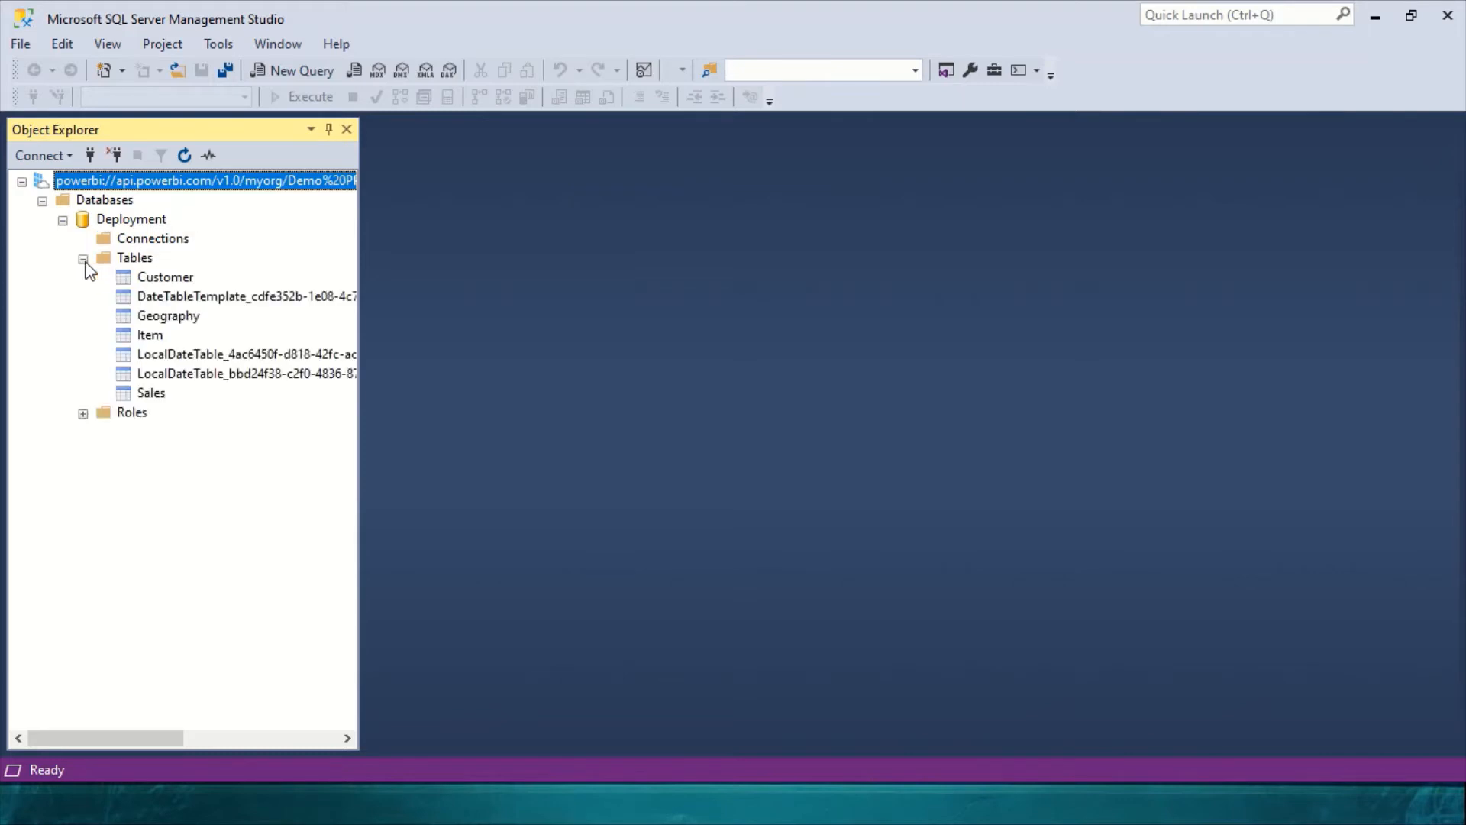
click(83, 413)
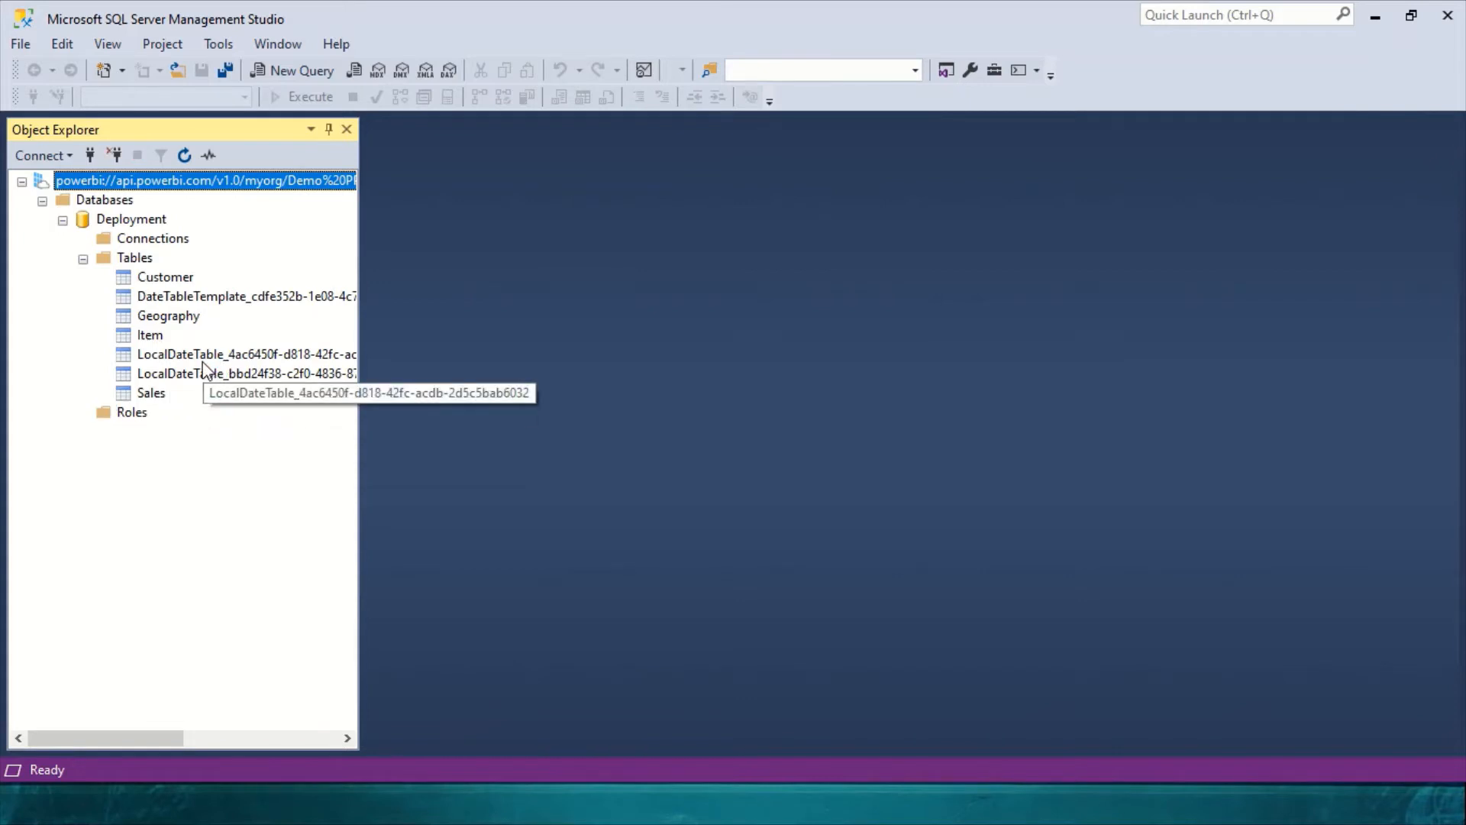
Step: Review the processing modes offered for the Sales table of the Deployment database, and close the processing dialog without running it
click(156, 395)
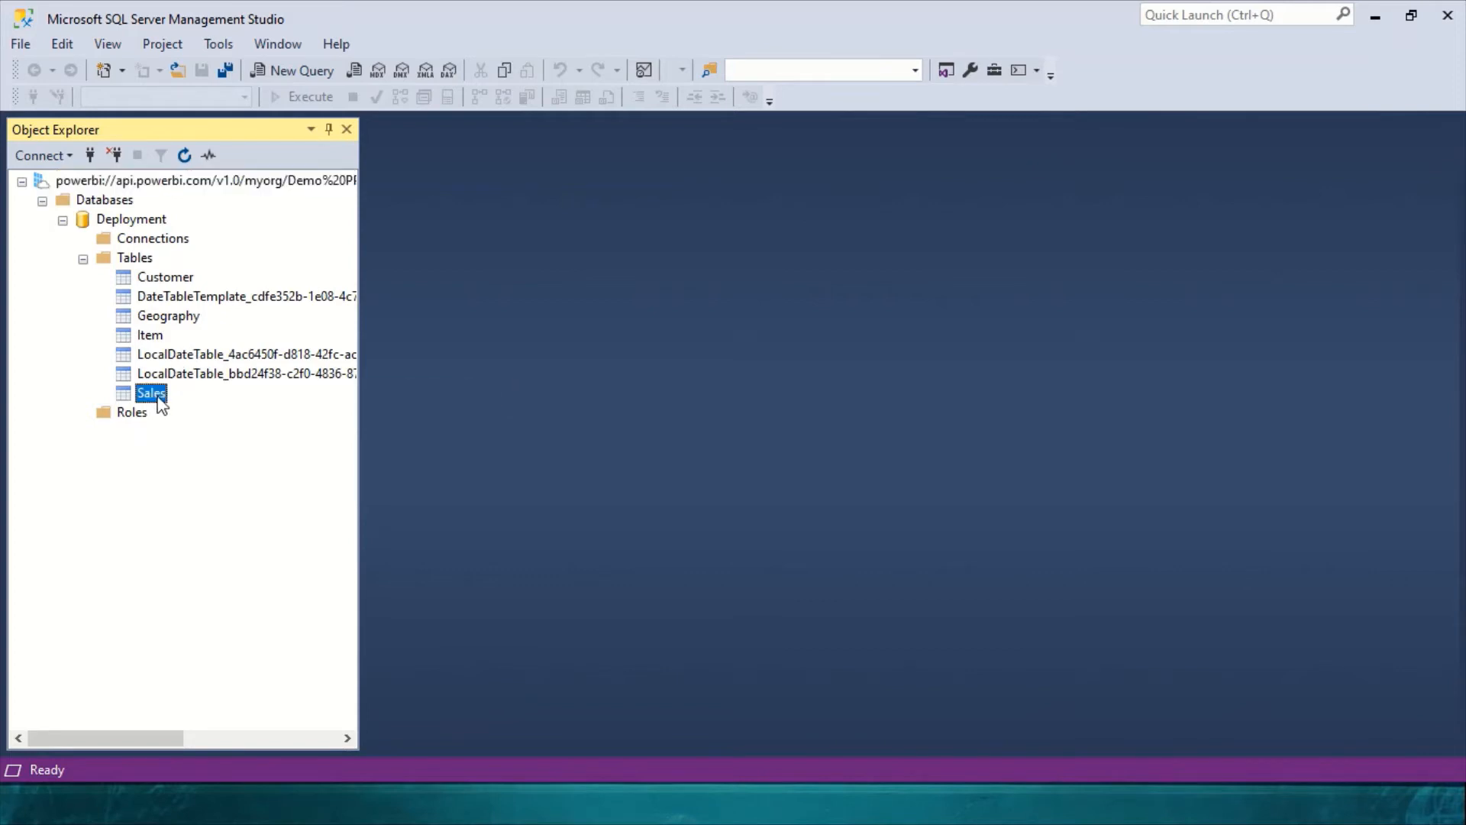
right_click(158, 398)
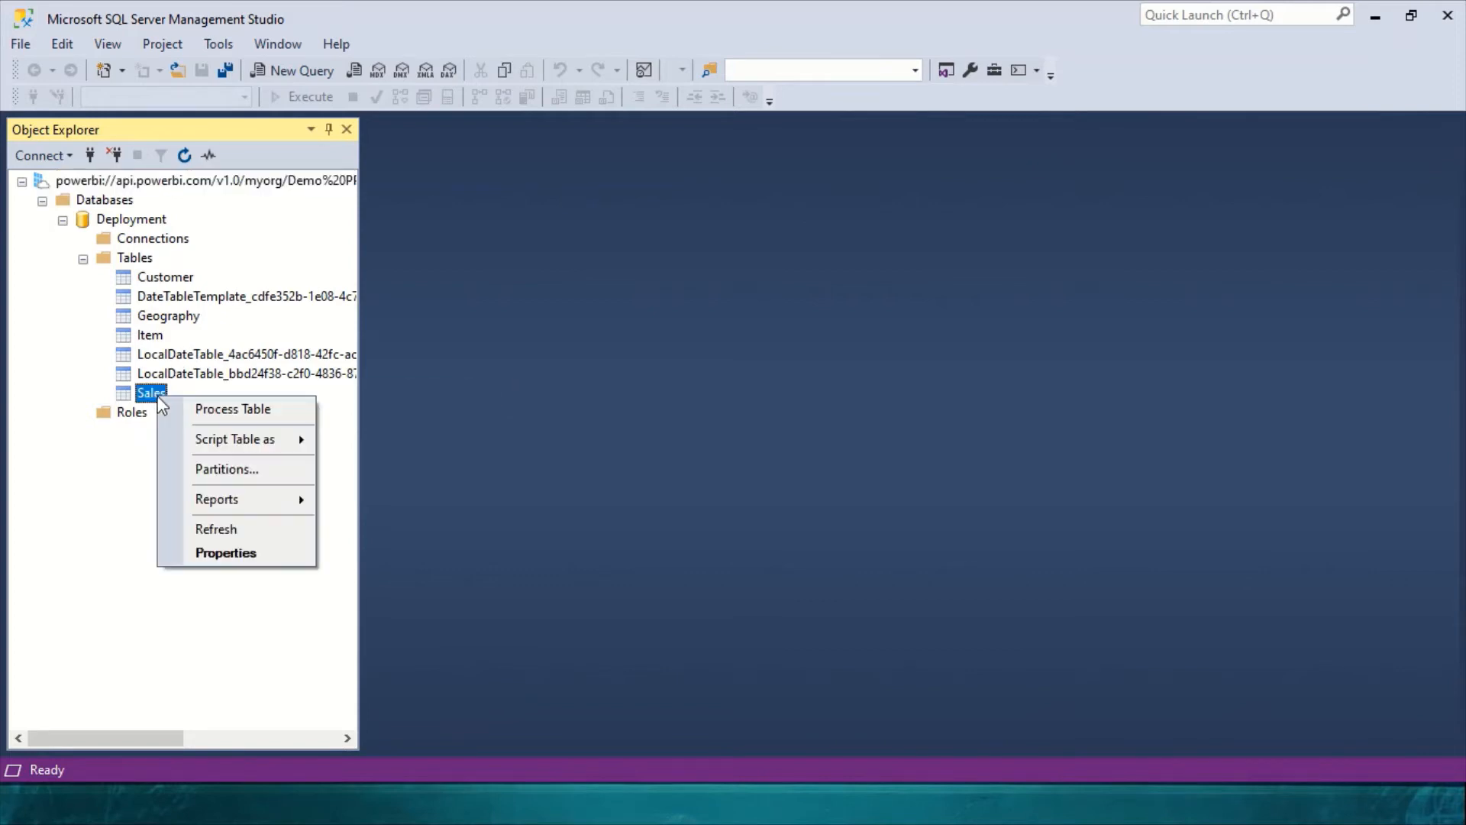
click(231, 409)
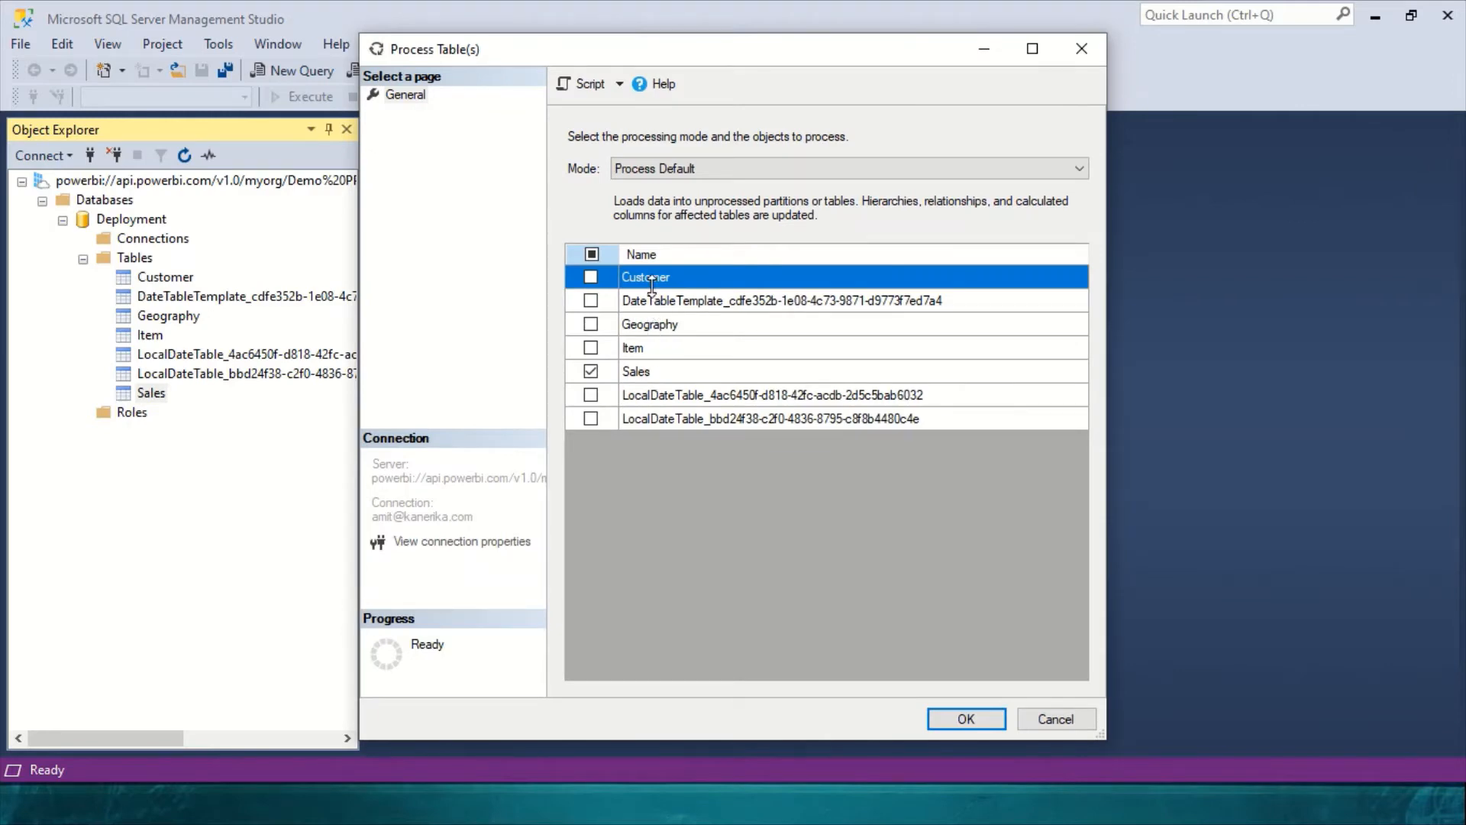
click(730, 162)
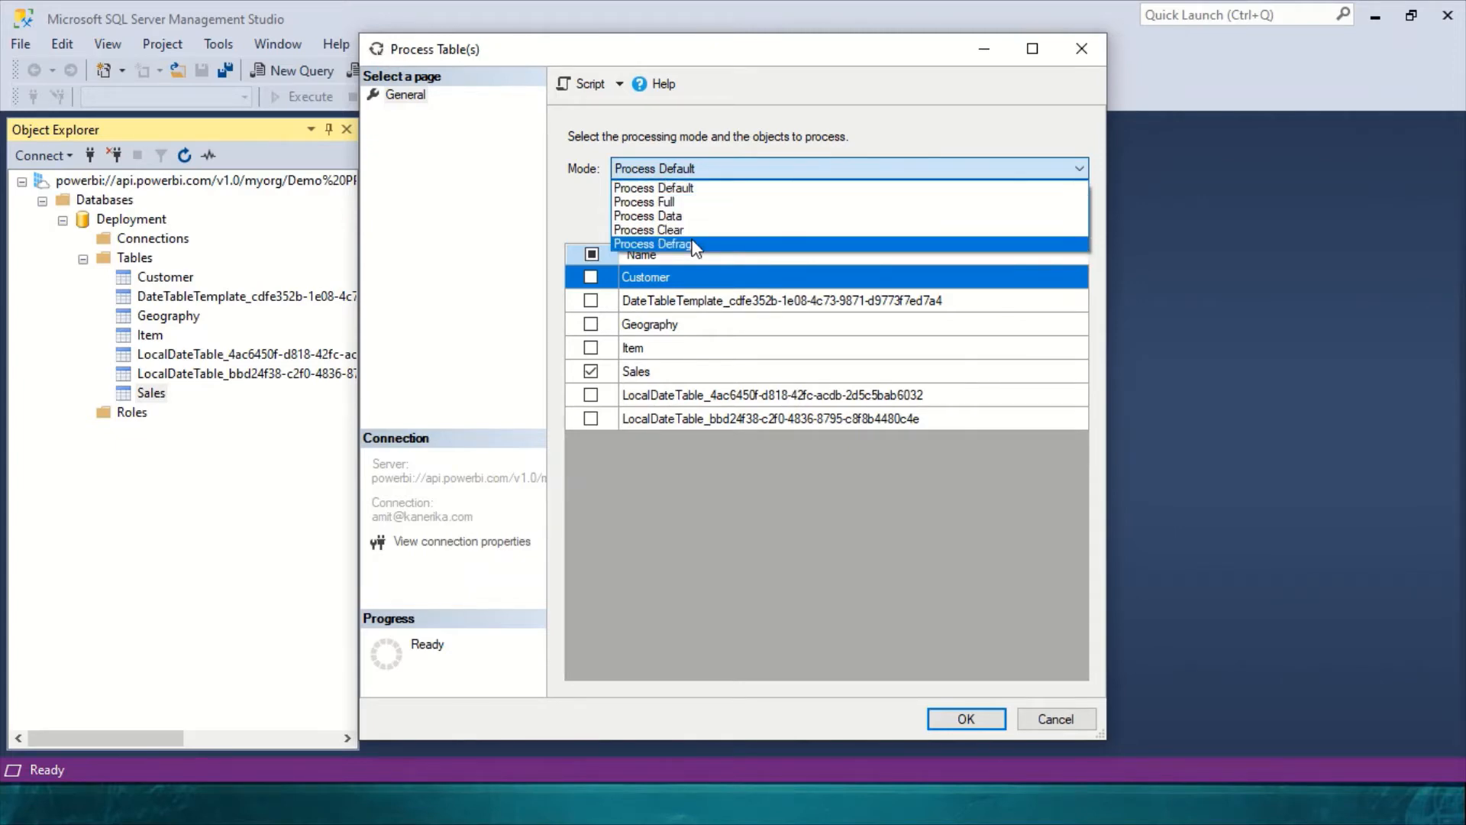
click(693, 504)
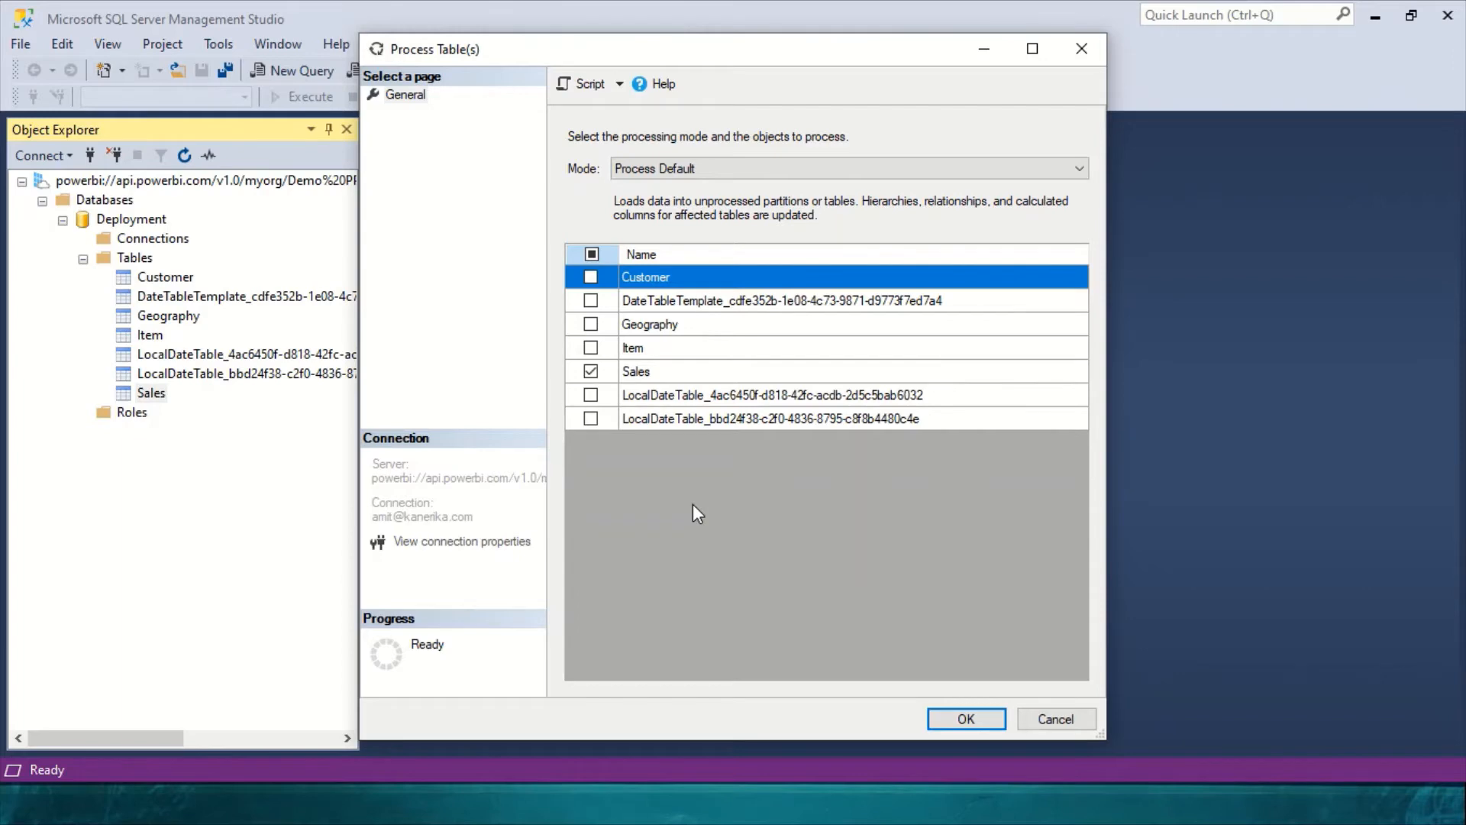
click(1054, 717)
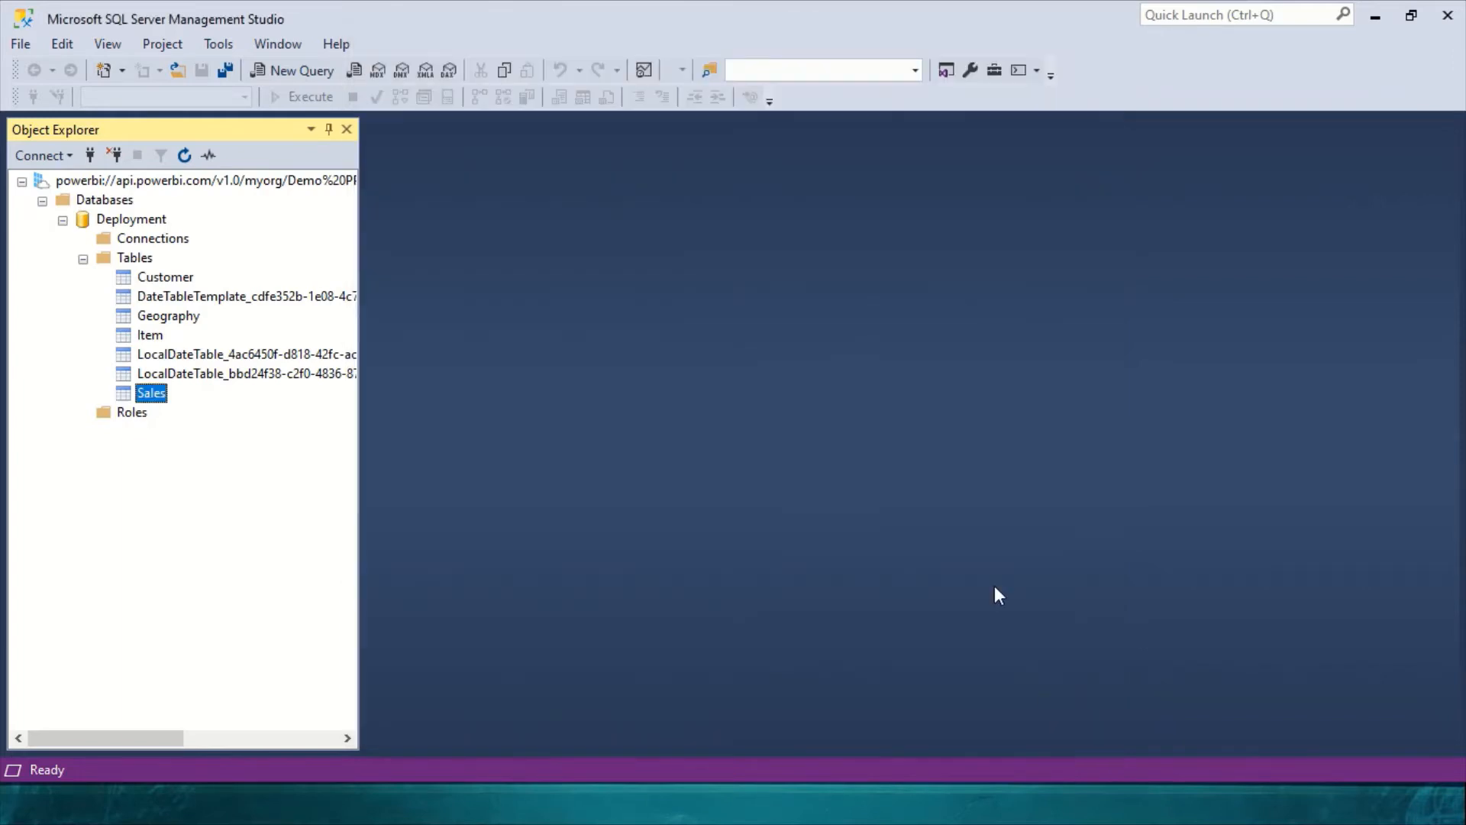
Step: Switch to Power BI in the browser and view the Deployment report from the Demo PPU workspace's content
key(alt+Tab)
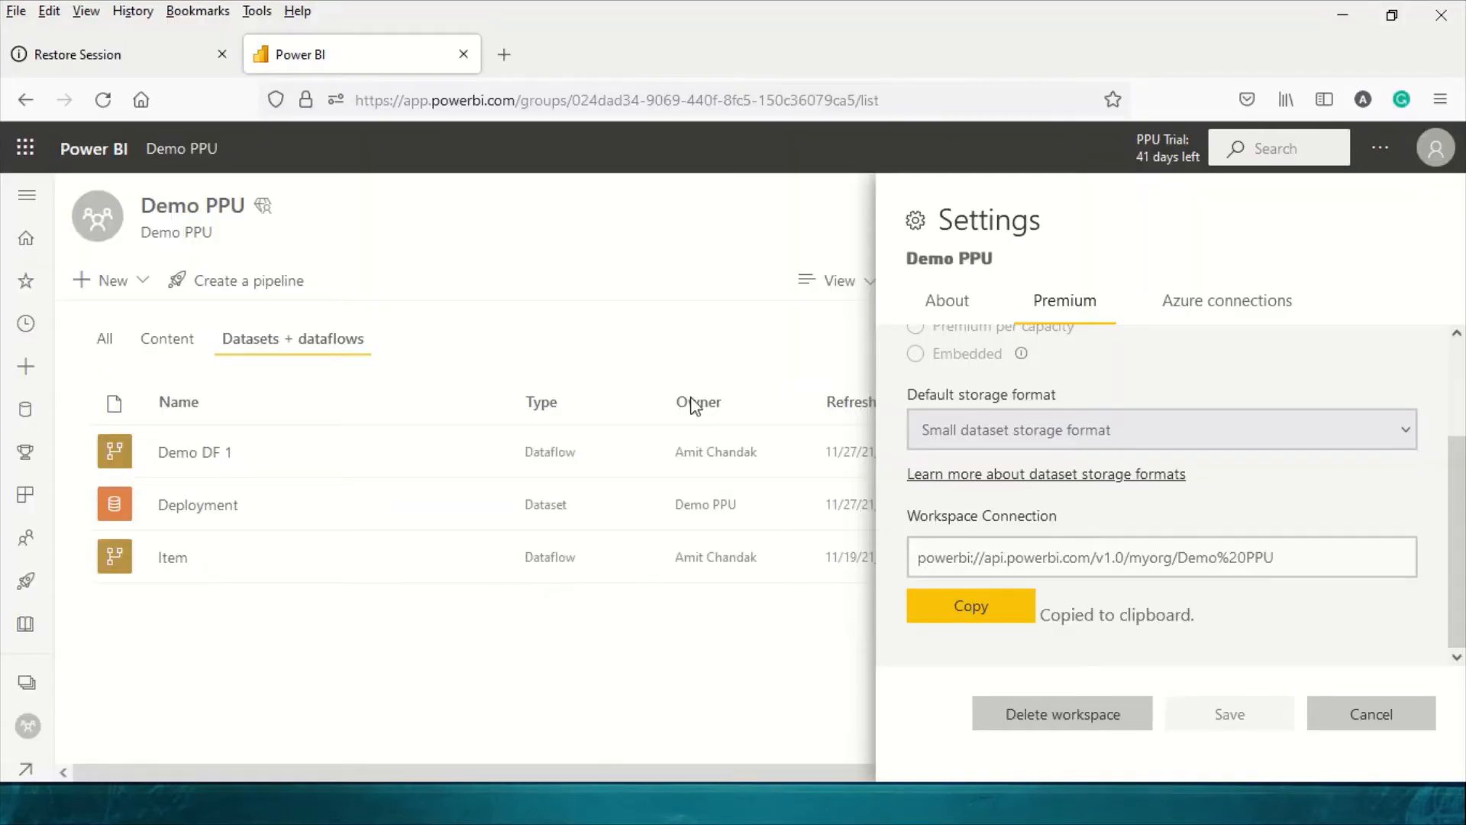
click(657, 354)
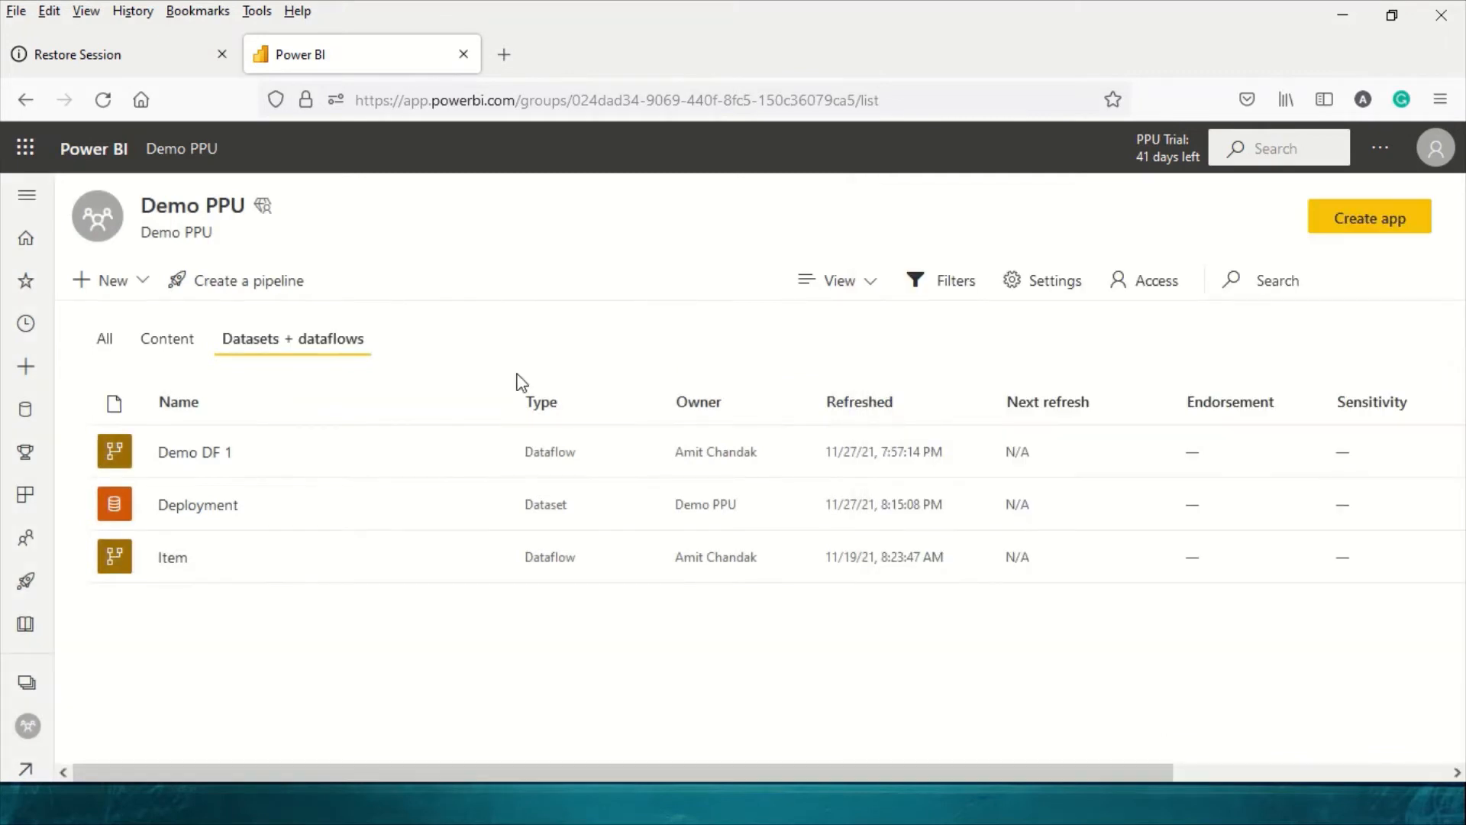
click(164, 340)
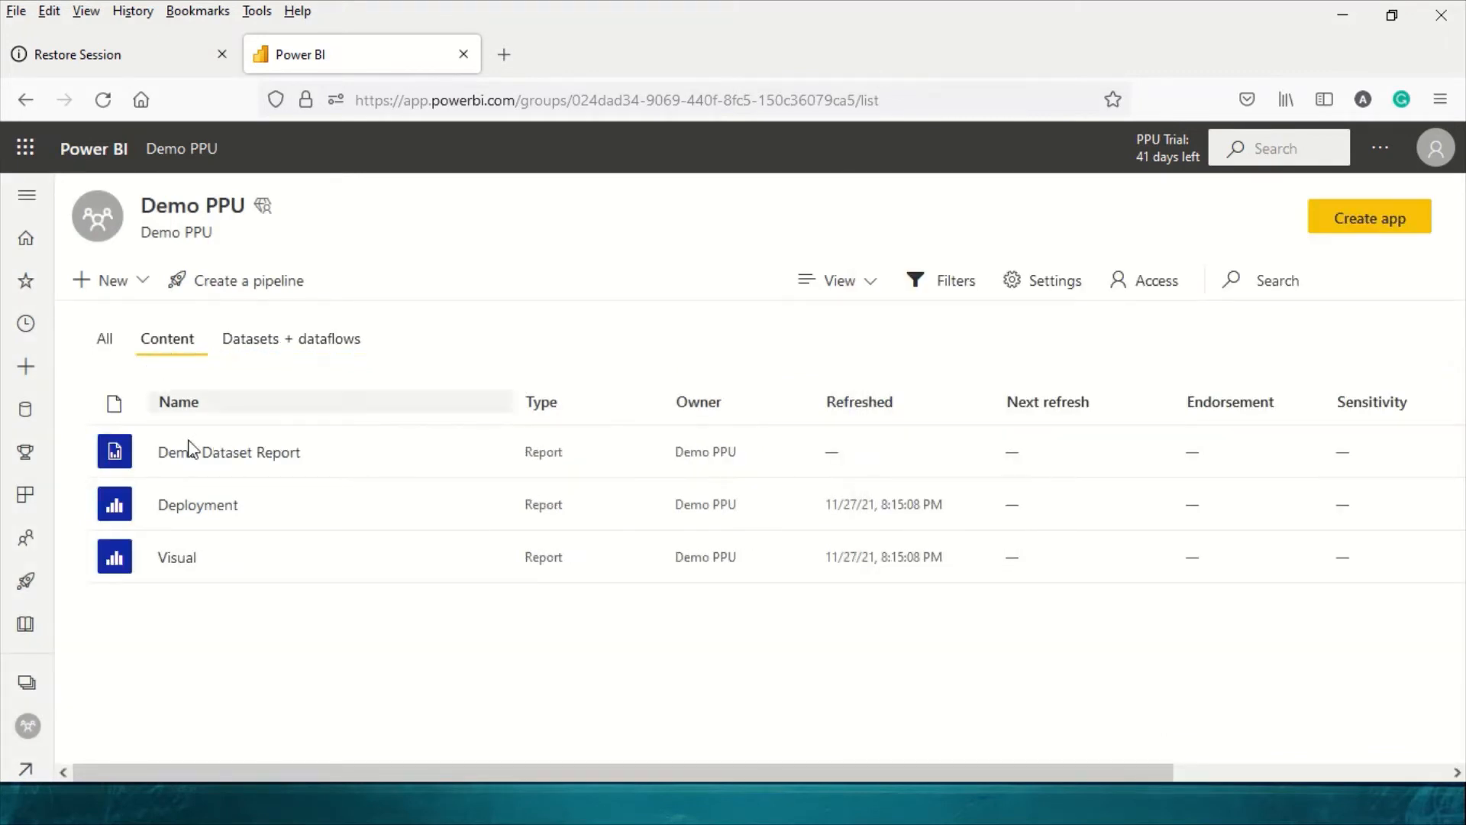
click(204, 510)
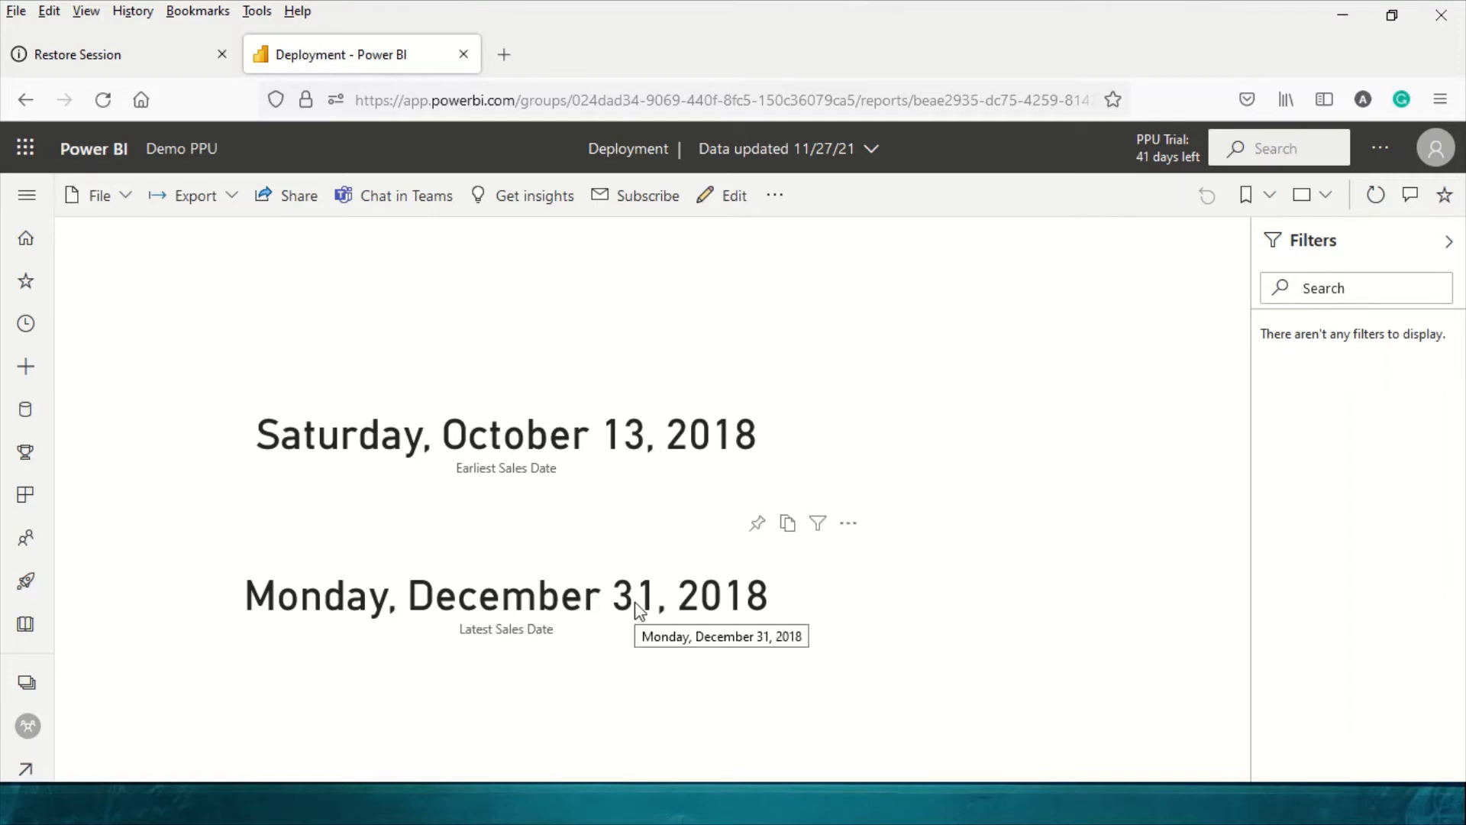
Step: From the Demo PPU workspace, create a deployment pipeline with name and description Demo Pipeline, and assign the workspace to its Development stage
mouse_move(593, 70)
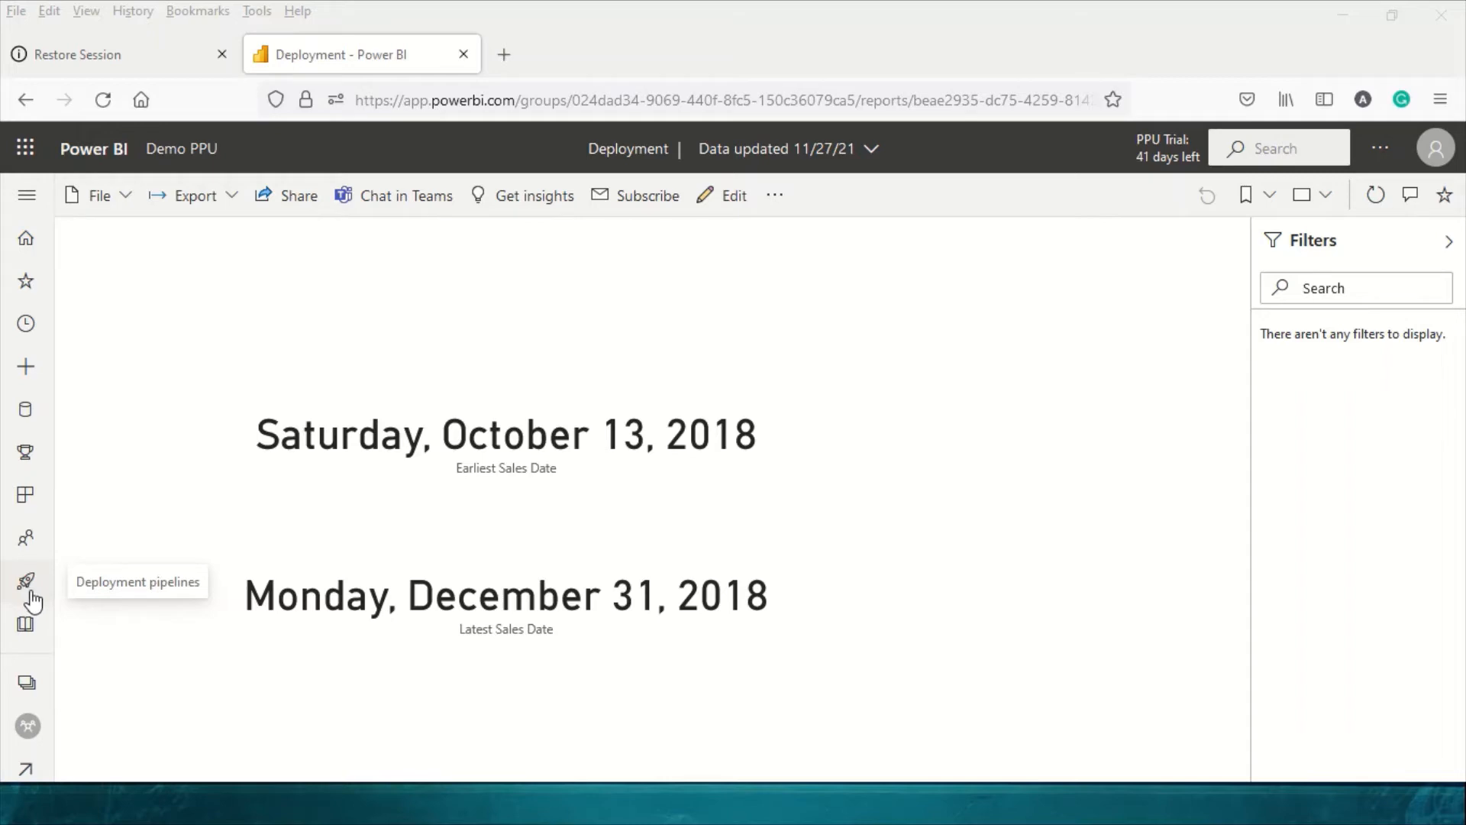
click(29, 681)
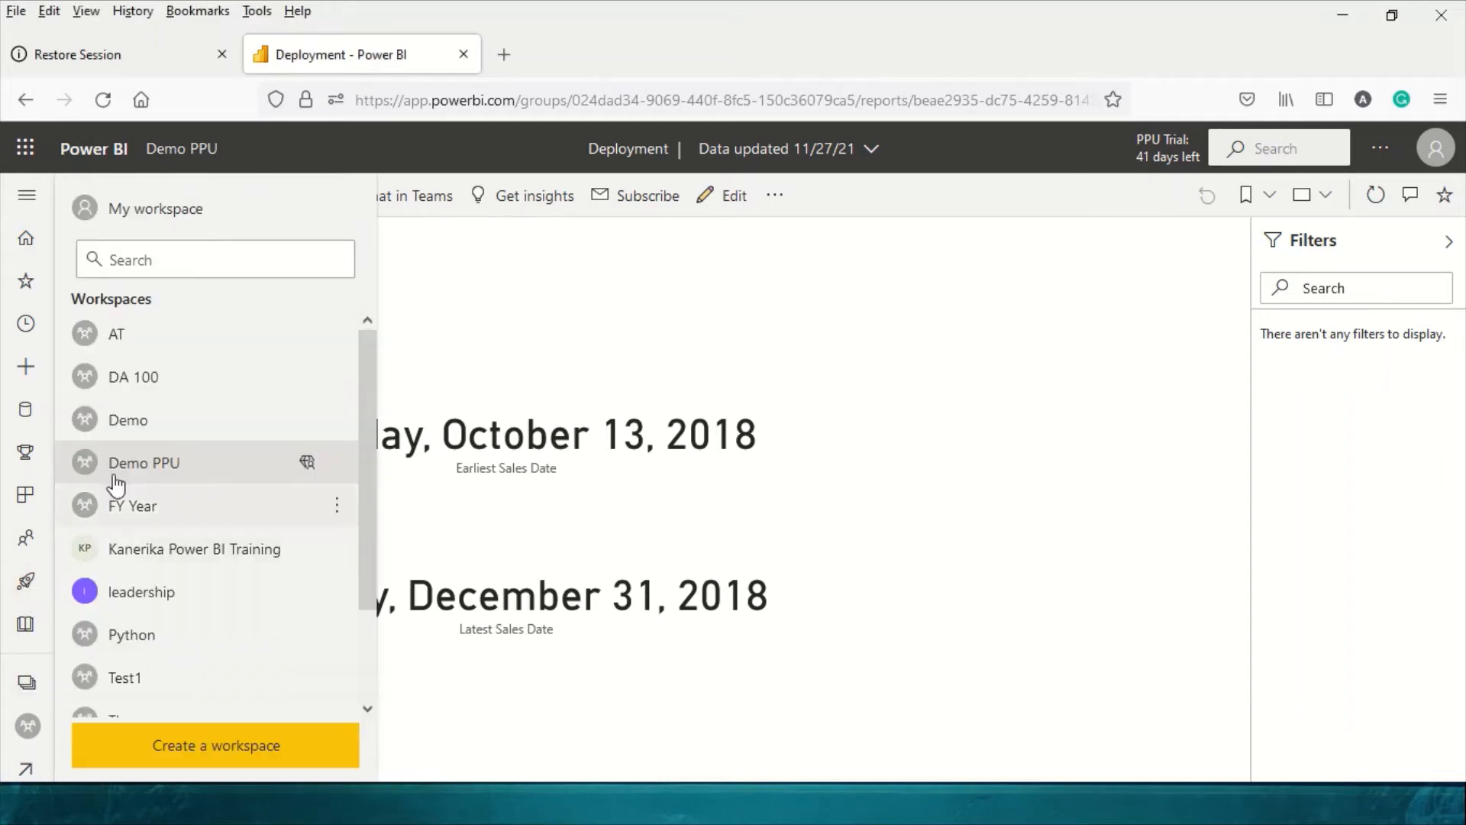
click(129, 470)
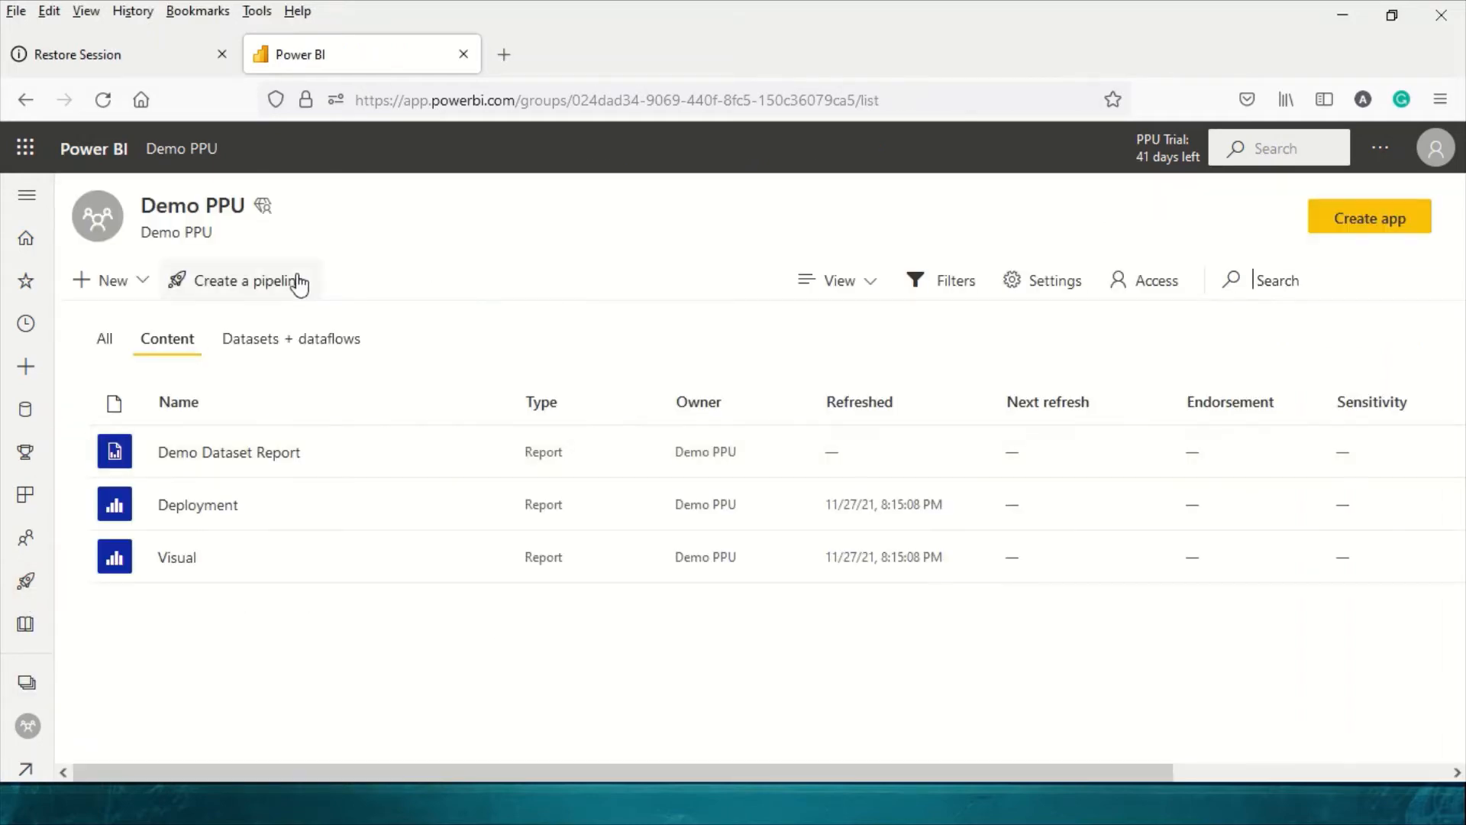
click(278, 284)
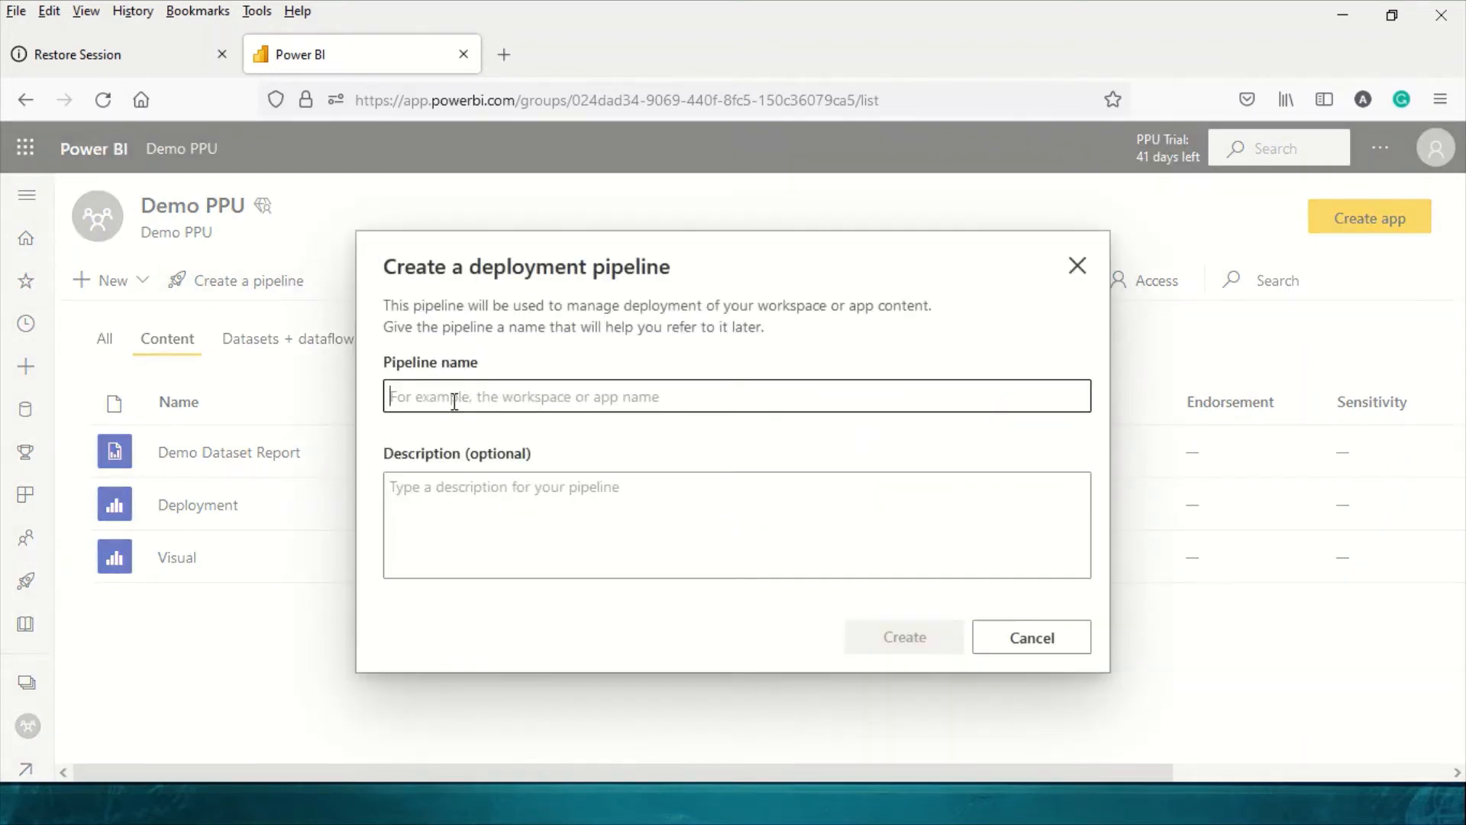
text(Demo Pi)
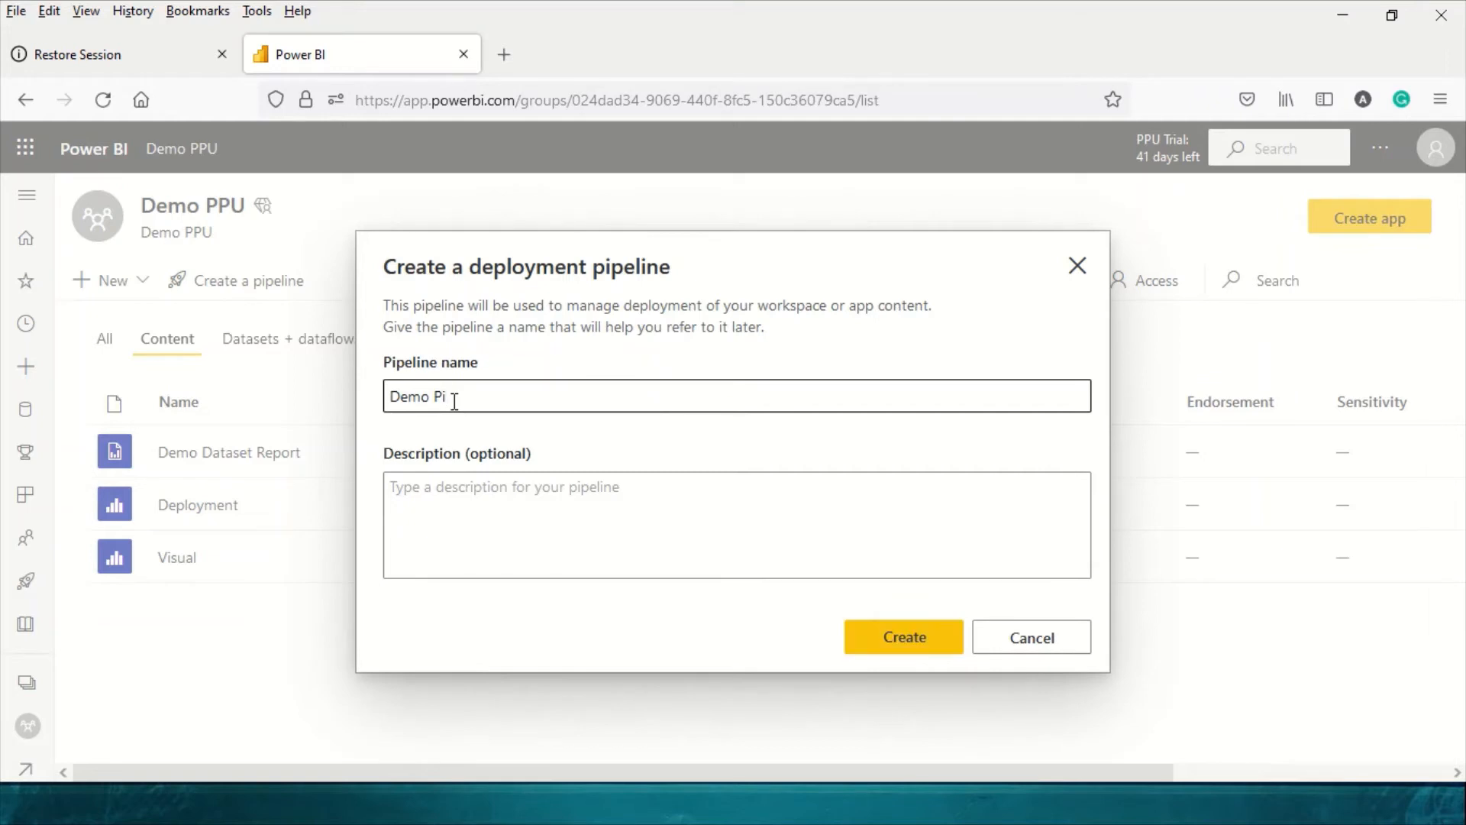
text(peline)
drag(498, 399, 346, 399)
key(ctrl+c)
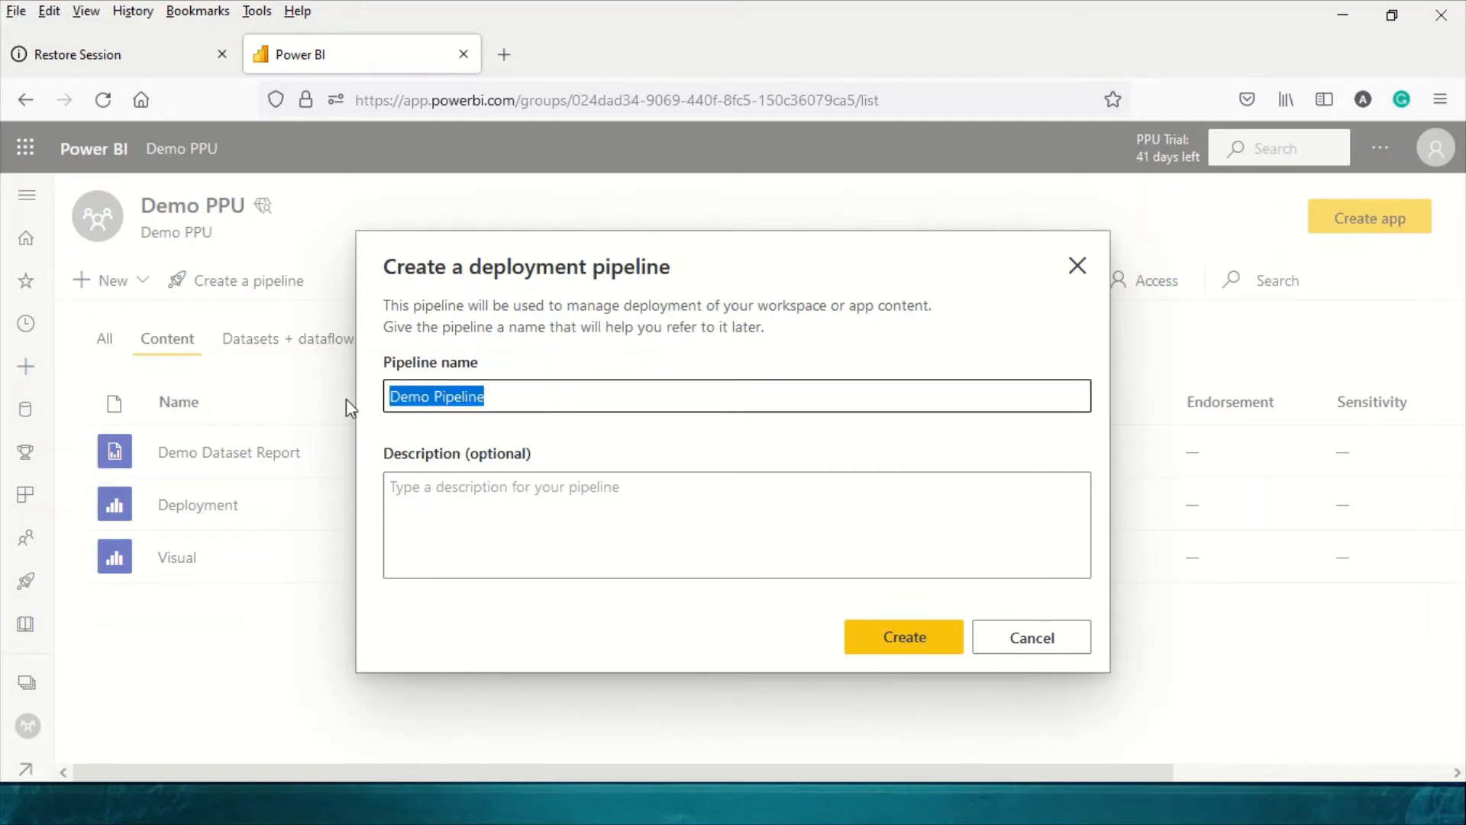
click(485, 511)
key(ctrl+v)
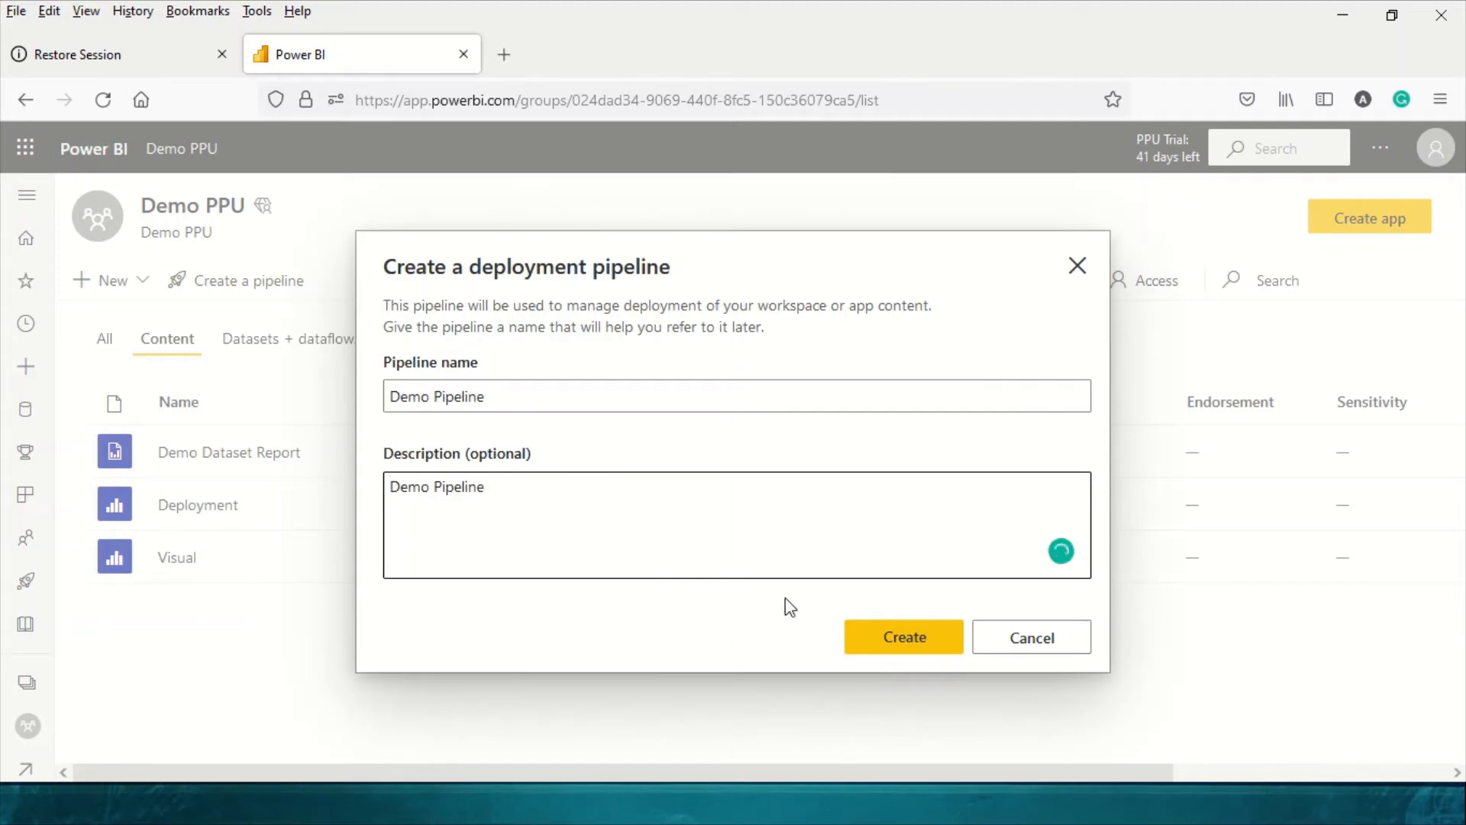
click(870, 637)
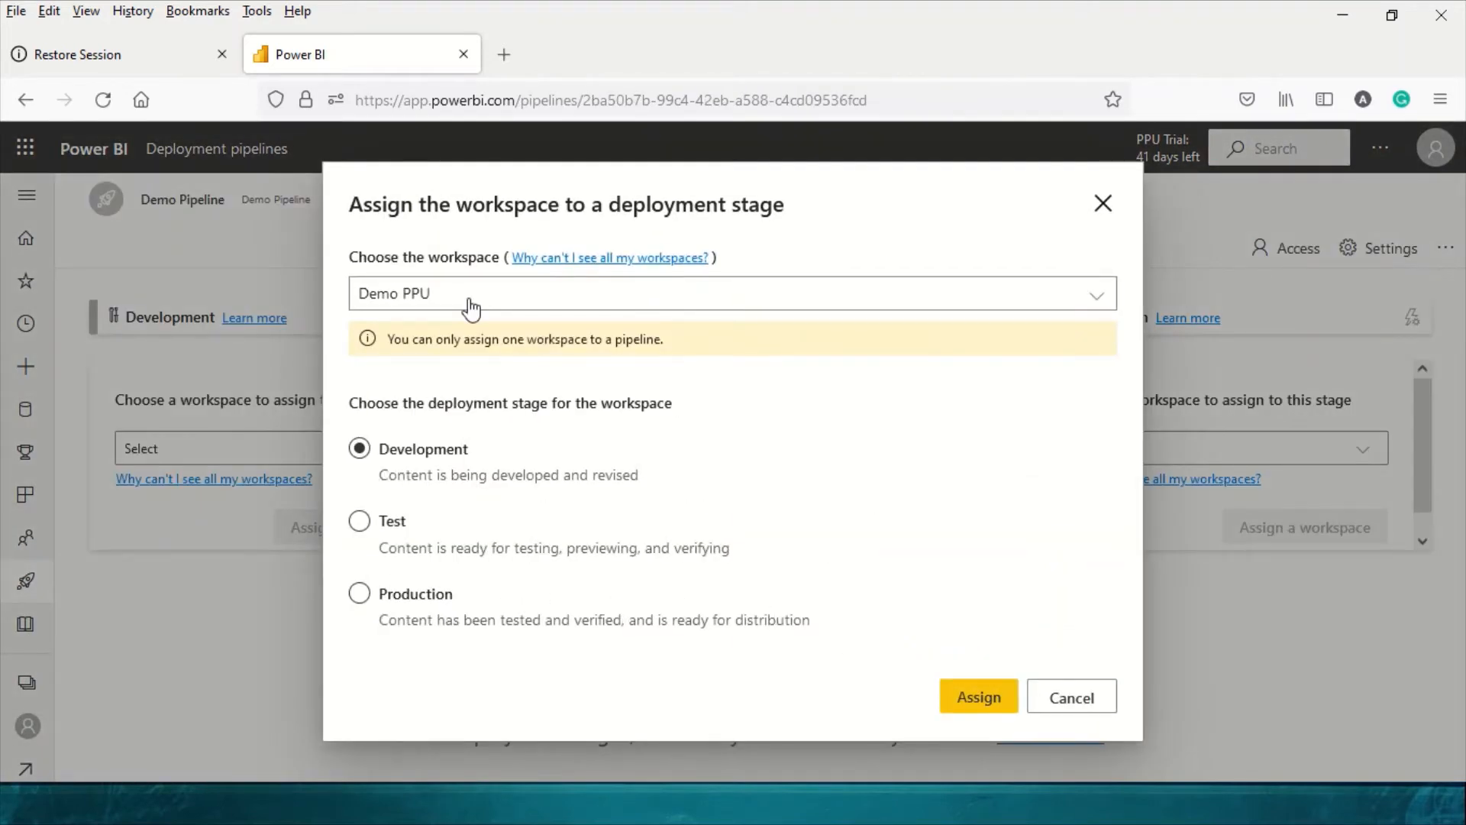
click(970, 699)
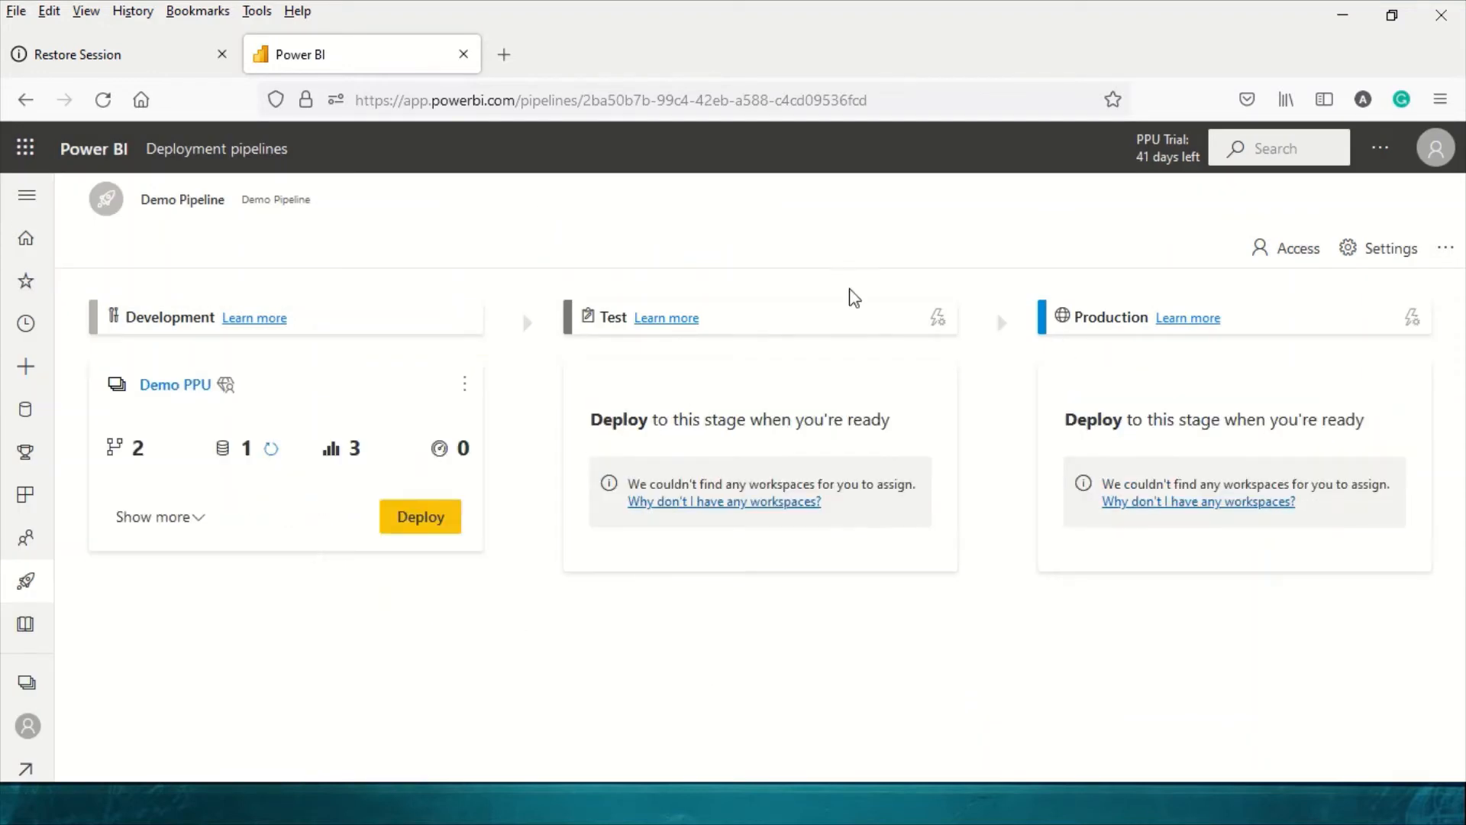
Step: Deploy only the Deployment dataset and the Deployment report from the Development stage to the Test stage
click(198, 523)
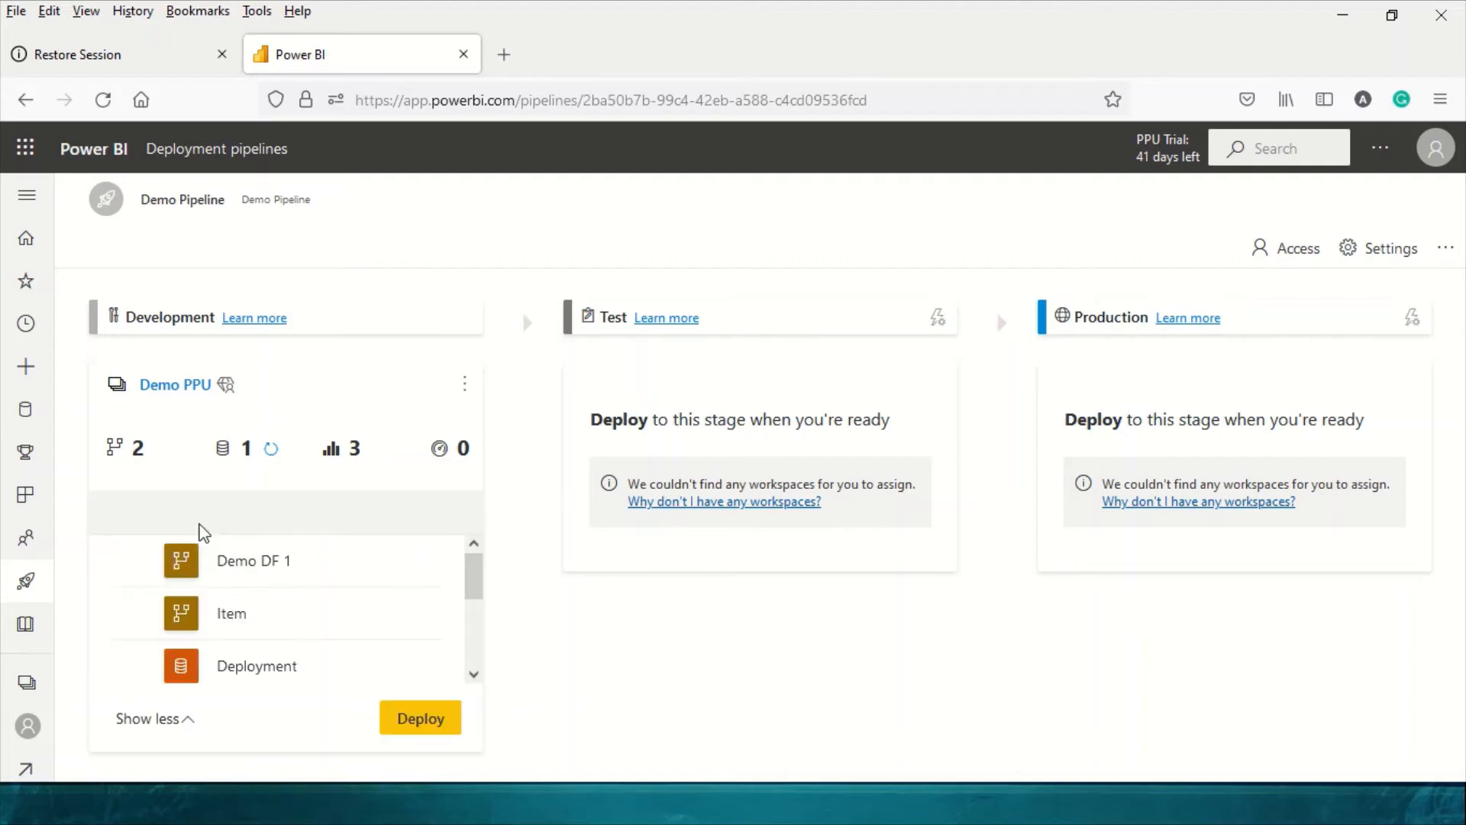
scroll(164, 615, down, 2)
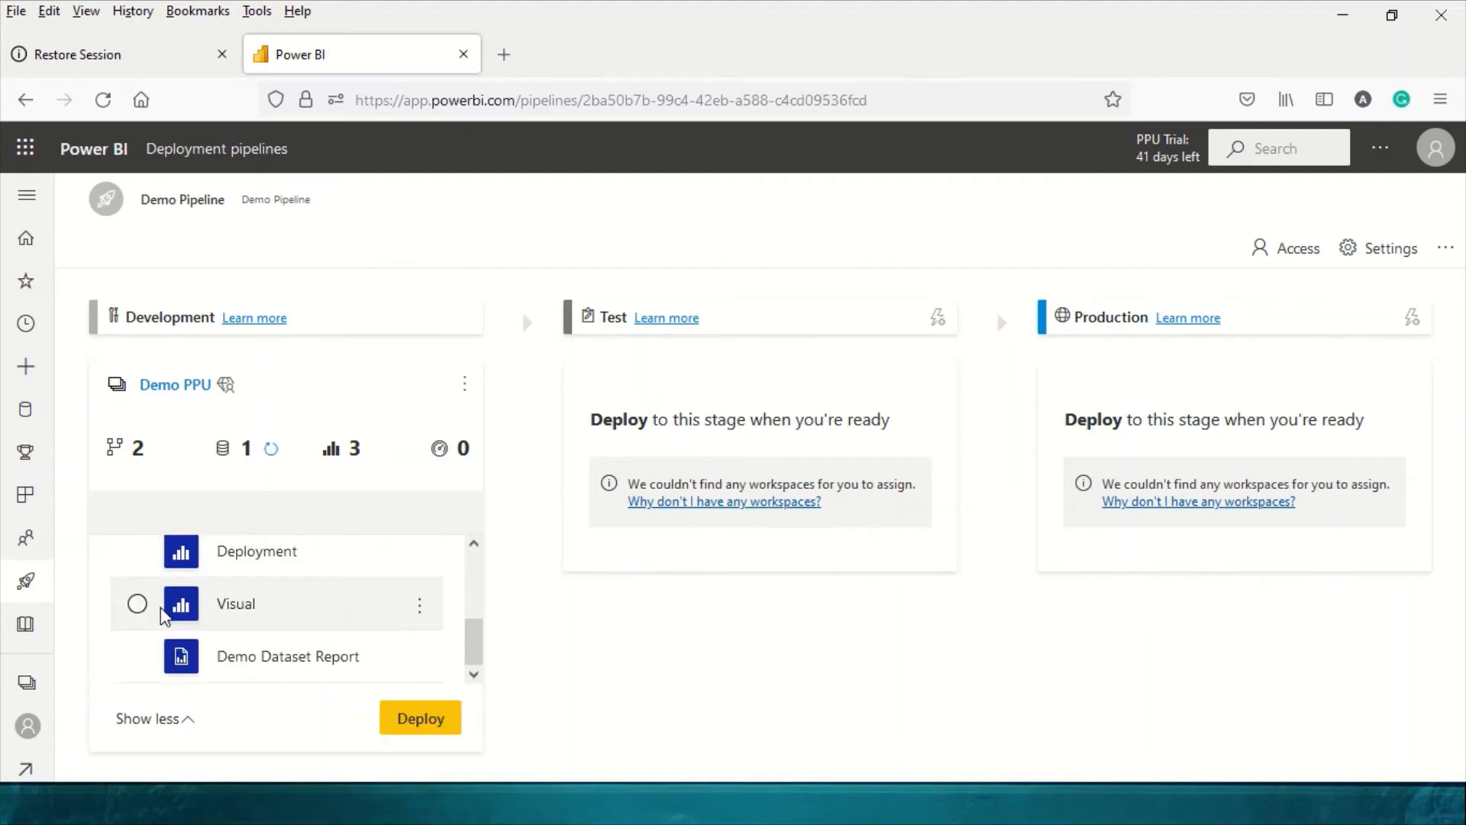
scroll(164, 615, up, 2)
scroll(164, 615, down, 2)
scroll(157, 603, up, 2)
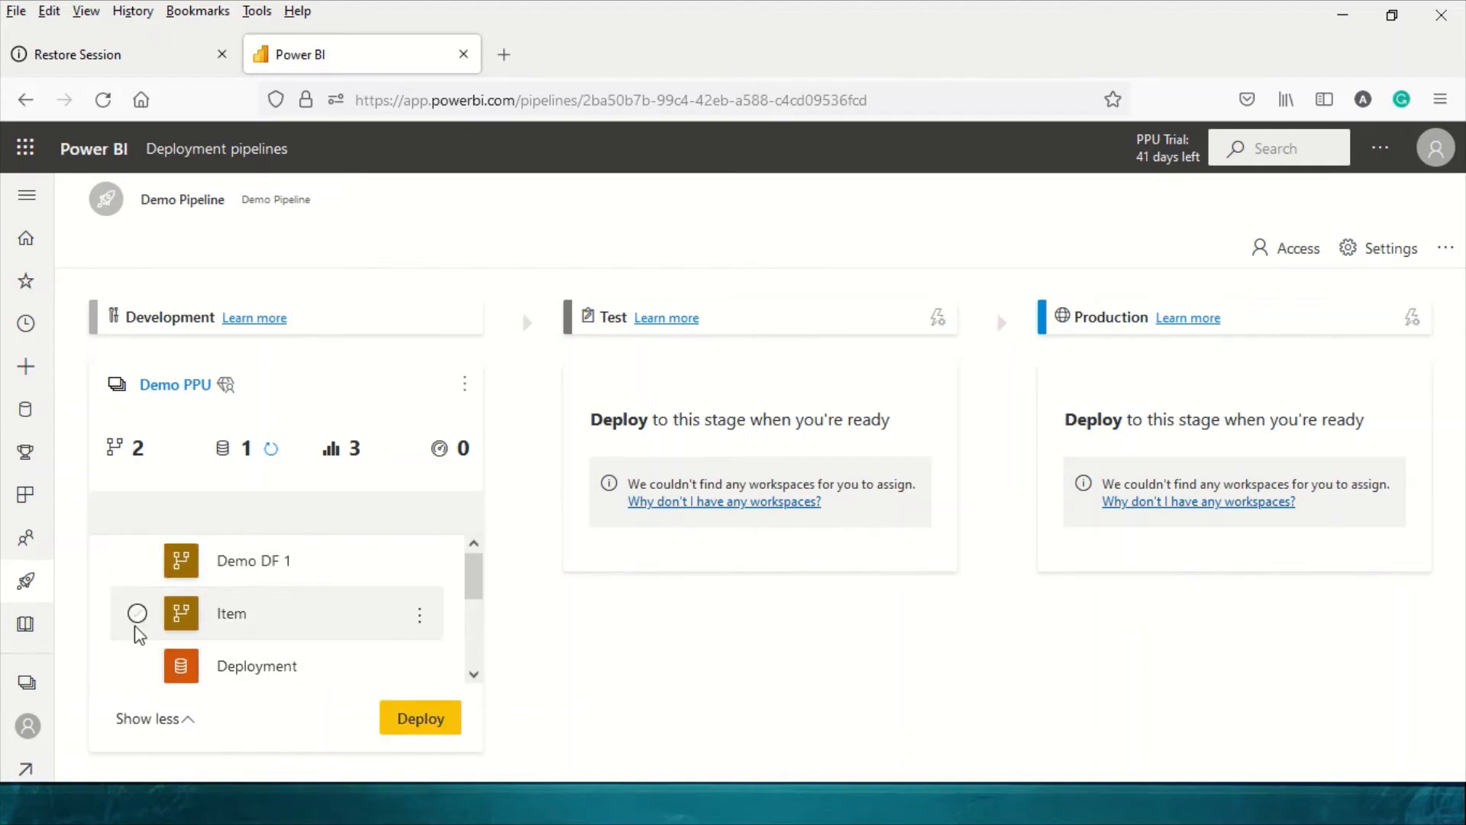
scroll(145, 623, down, 2)
click(139, 590)
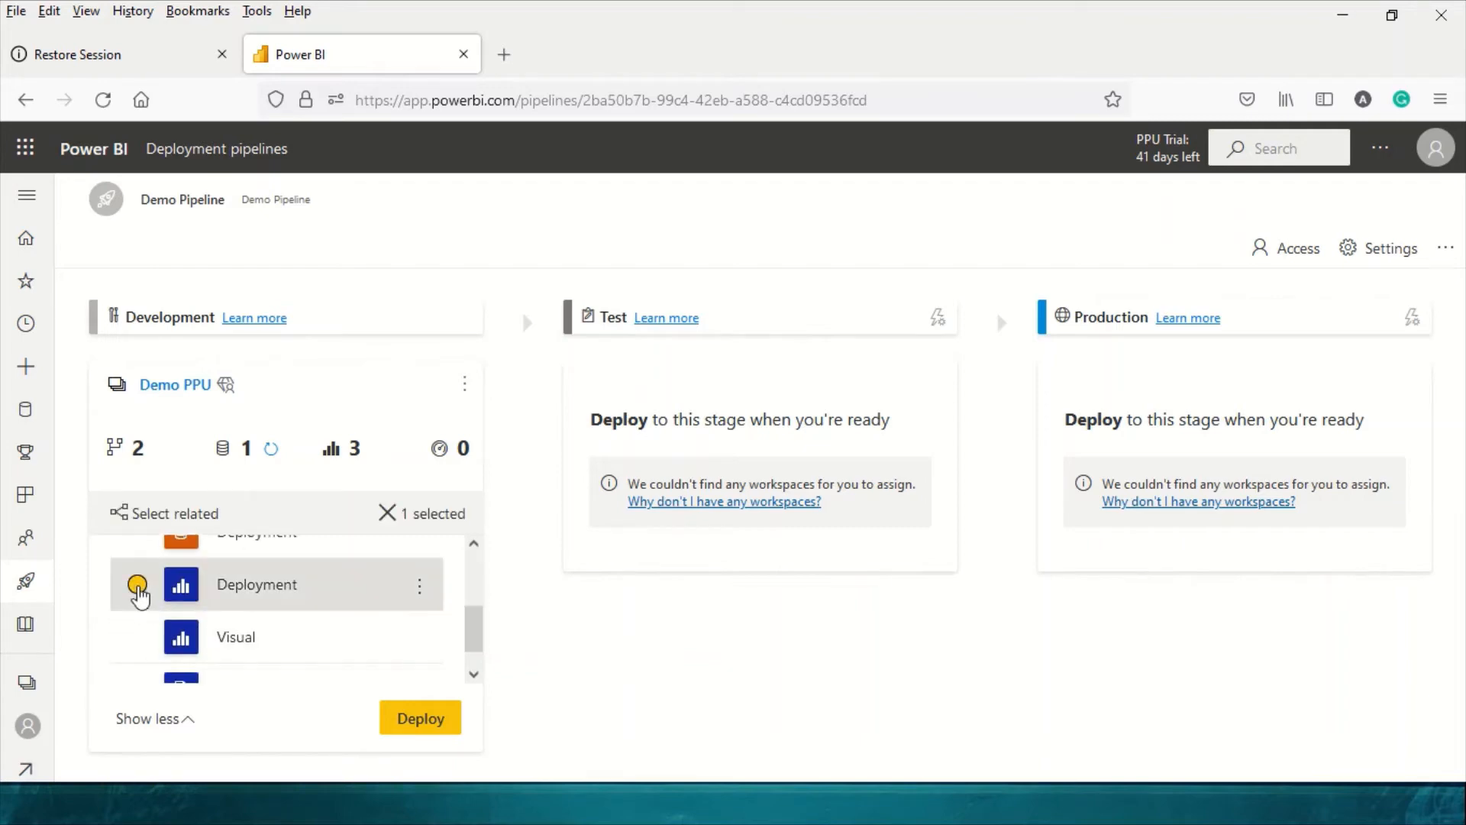
scroll(143, 598, up, 2)
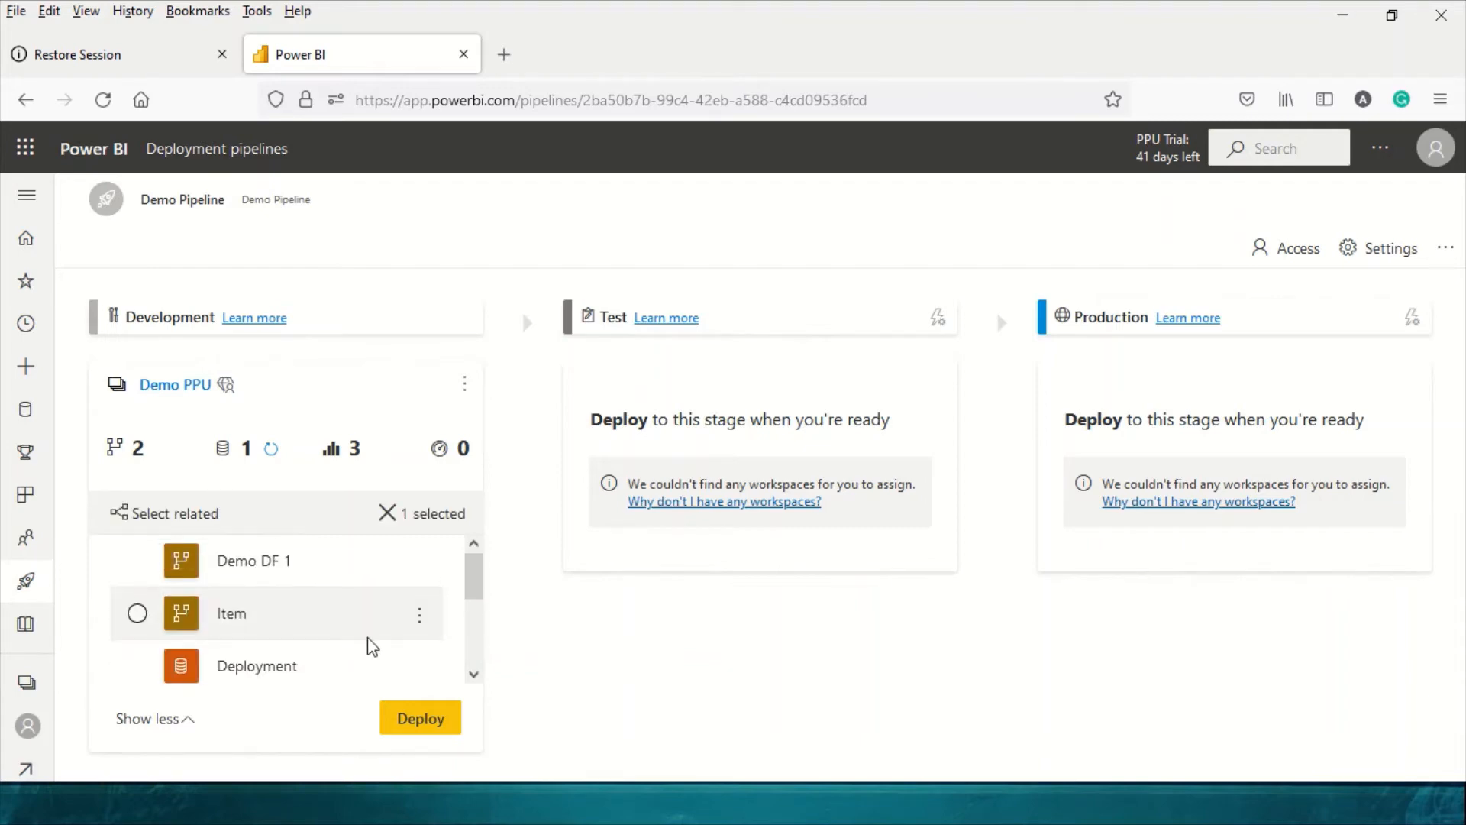
click(473, 674)
click(473, 674)
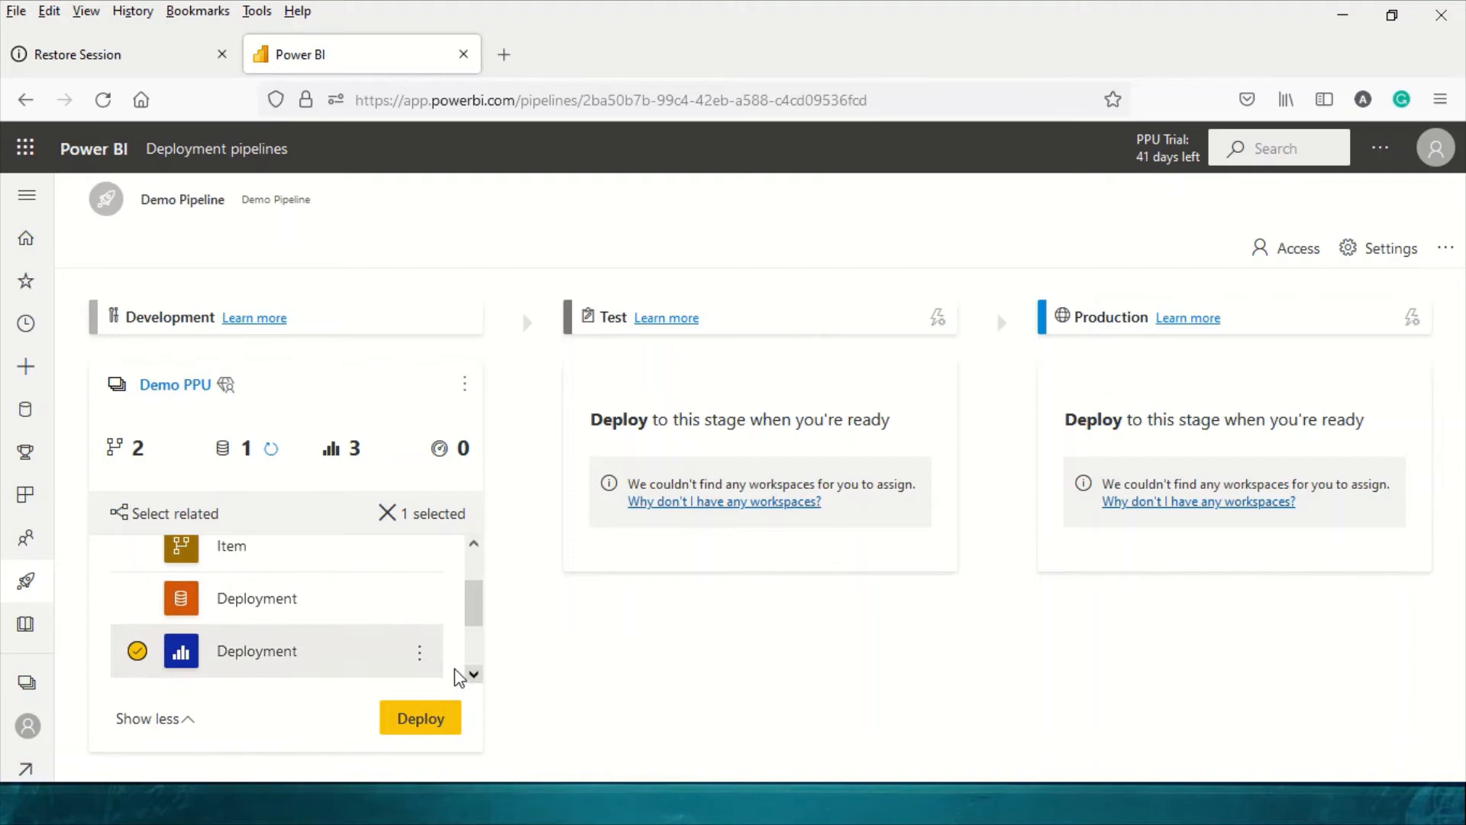
click(137, 600)
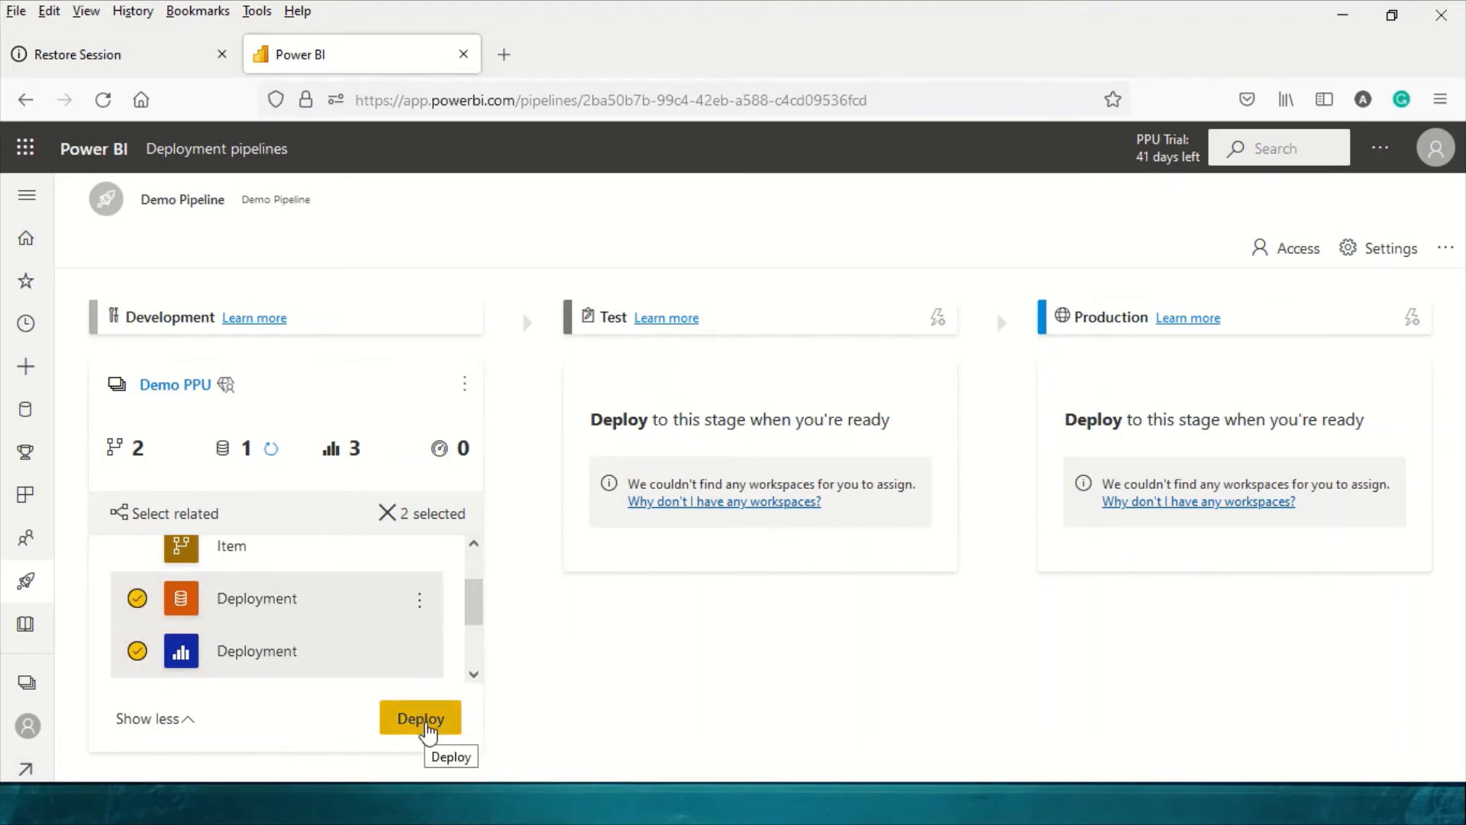
click(427, 729)
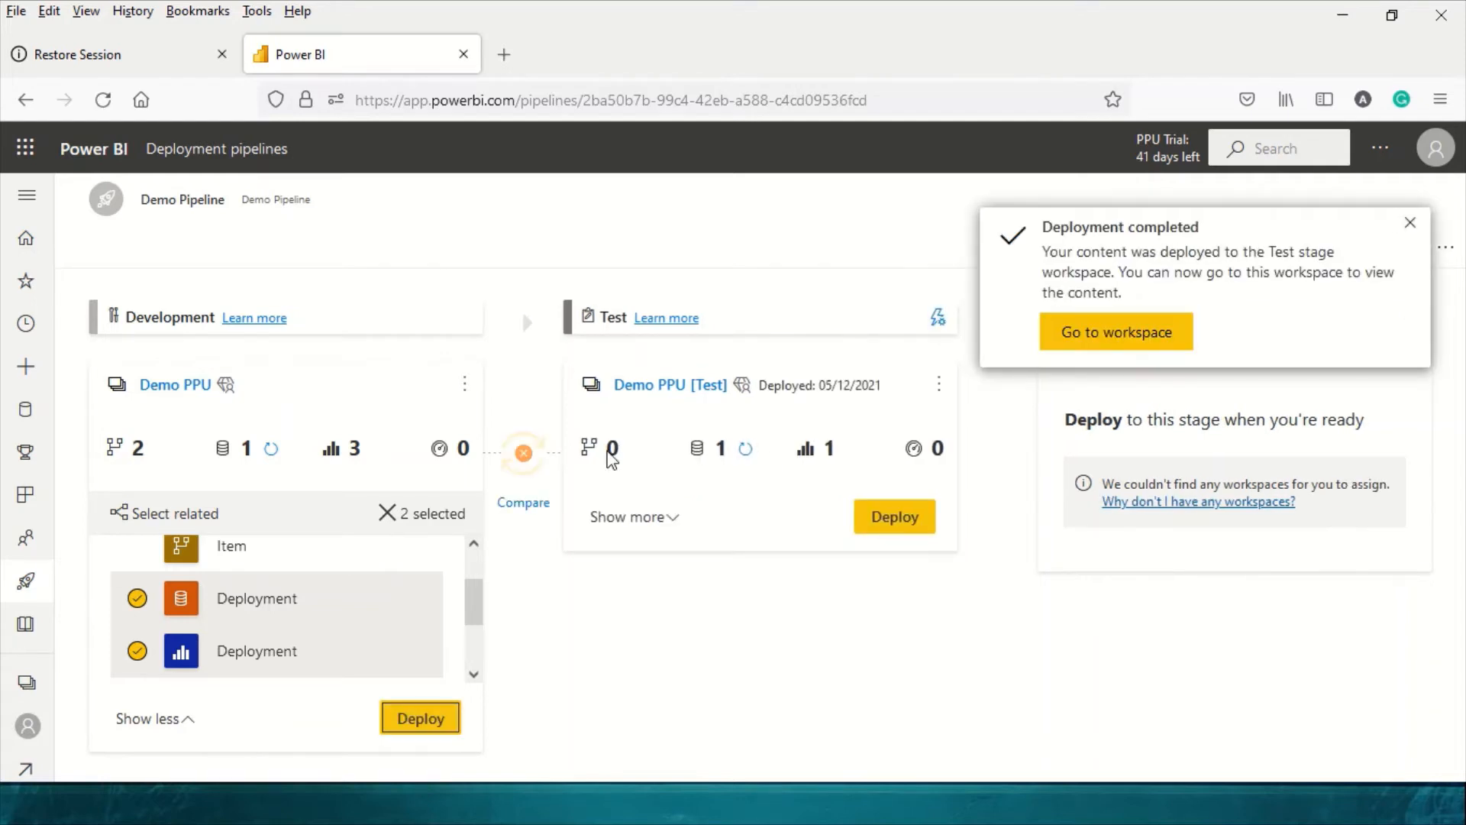
click(1410, 229)
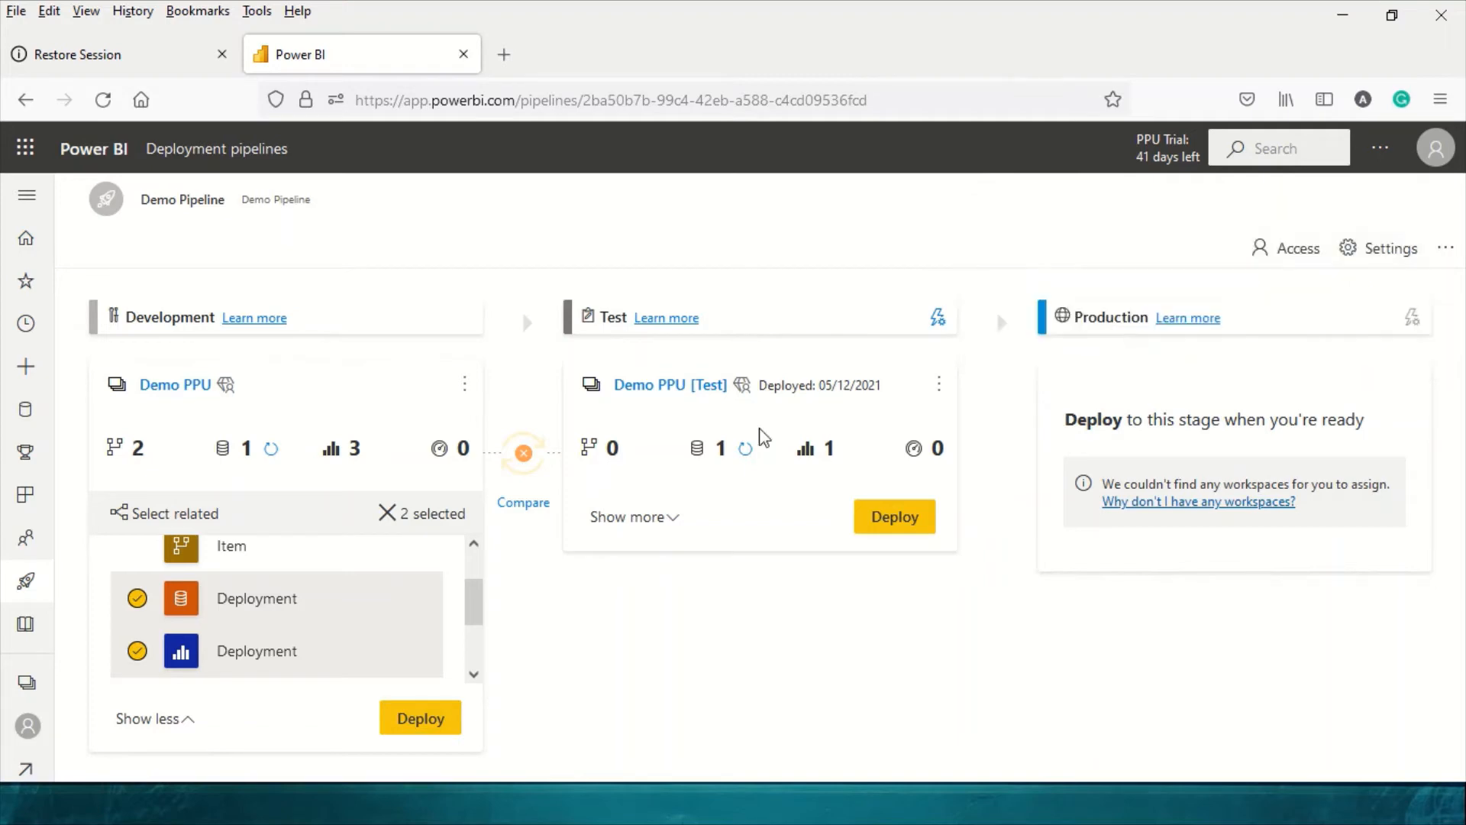
Step: Compare the Development and Test stages and examine the item differences between Demo PPU and Demo PPU [Test]
click(524, 504)
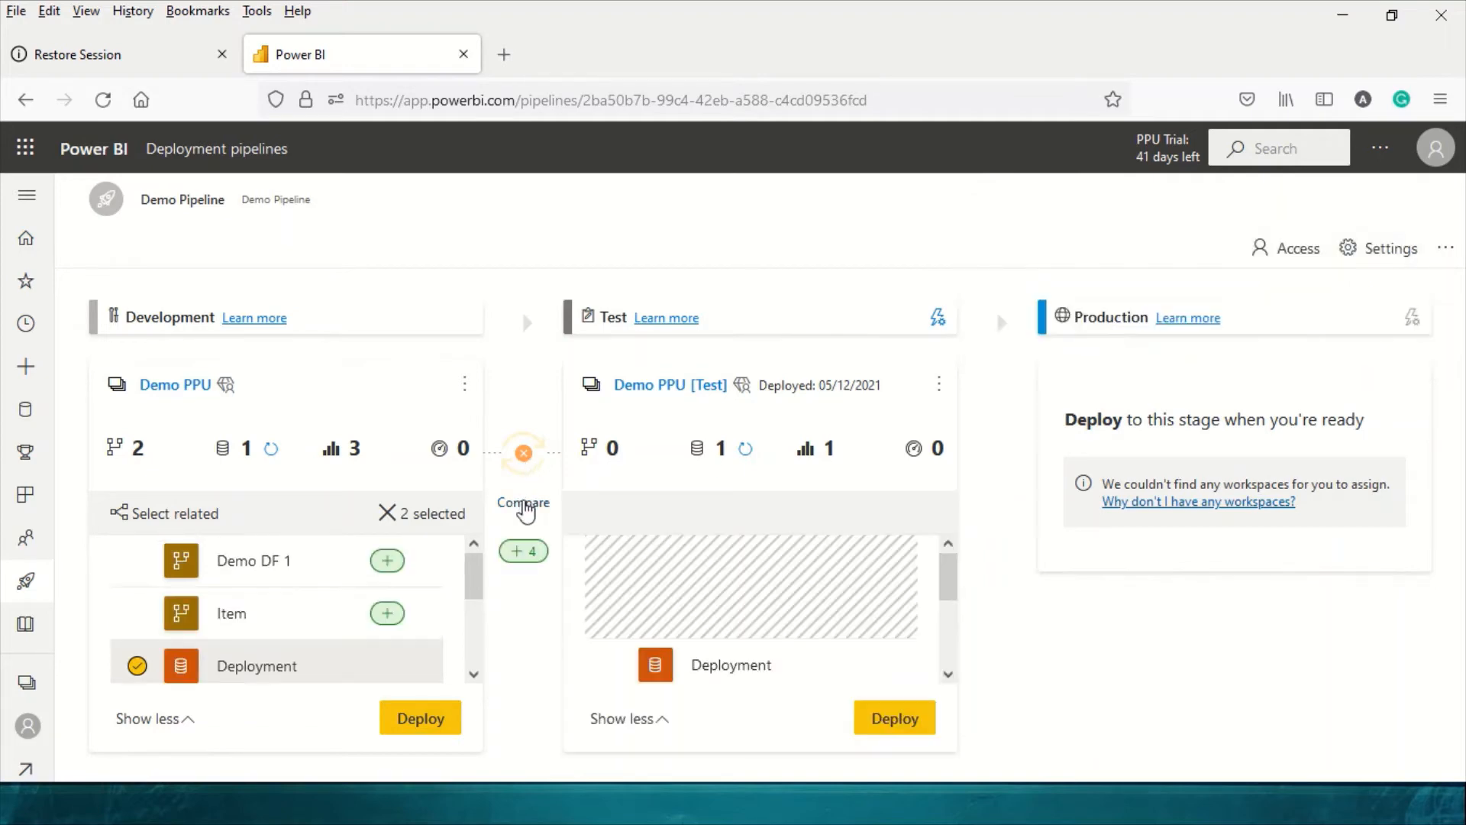
scroll(816, 591, down, 3)
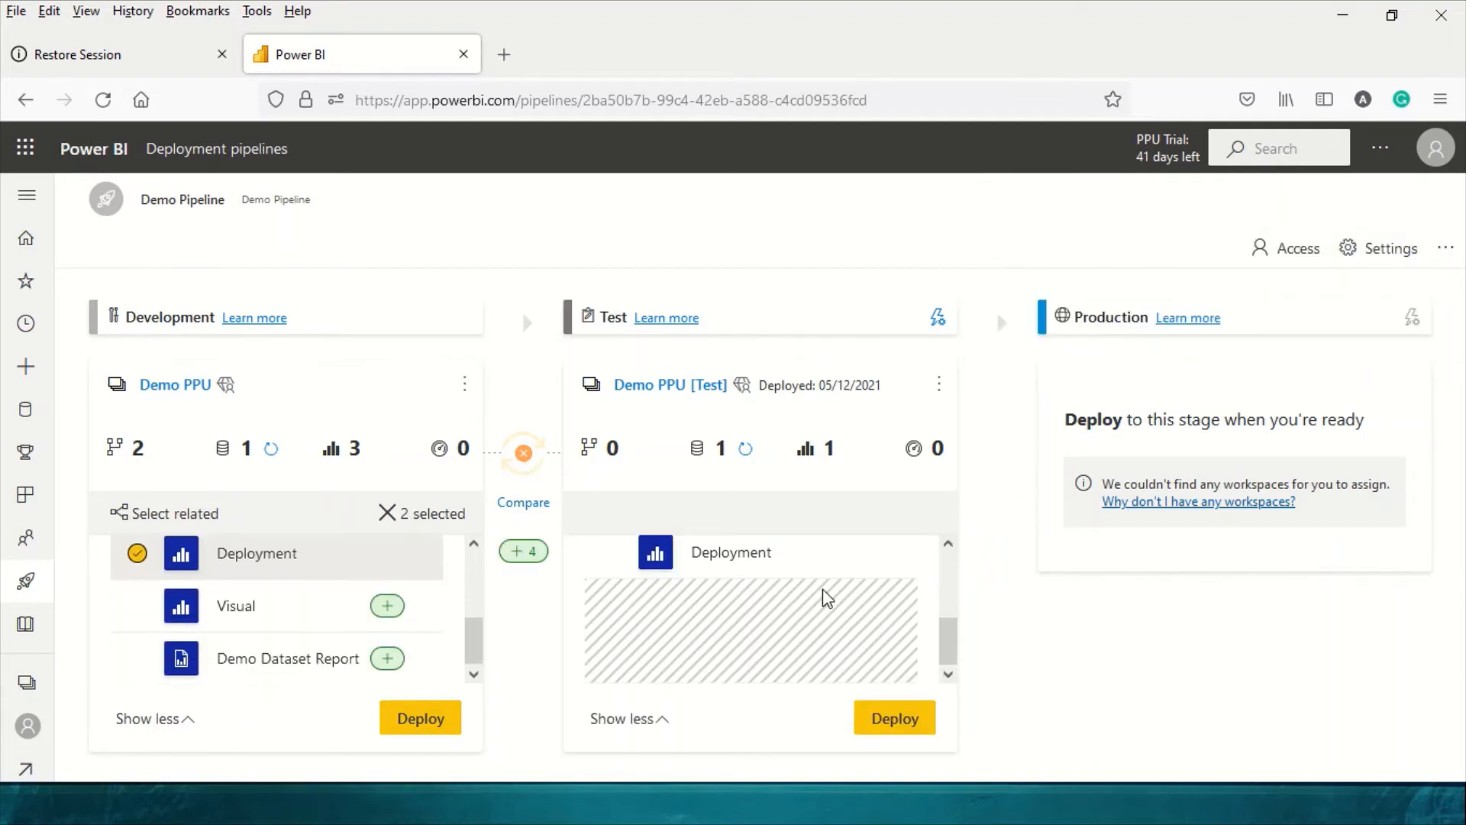
scroll(822, 596, up, 2)
scroll(764, 615, down, 2)
scroll(688, 630, down, 1)
scroll(305, 642, up, 3)
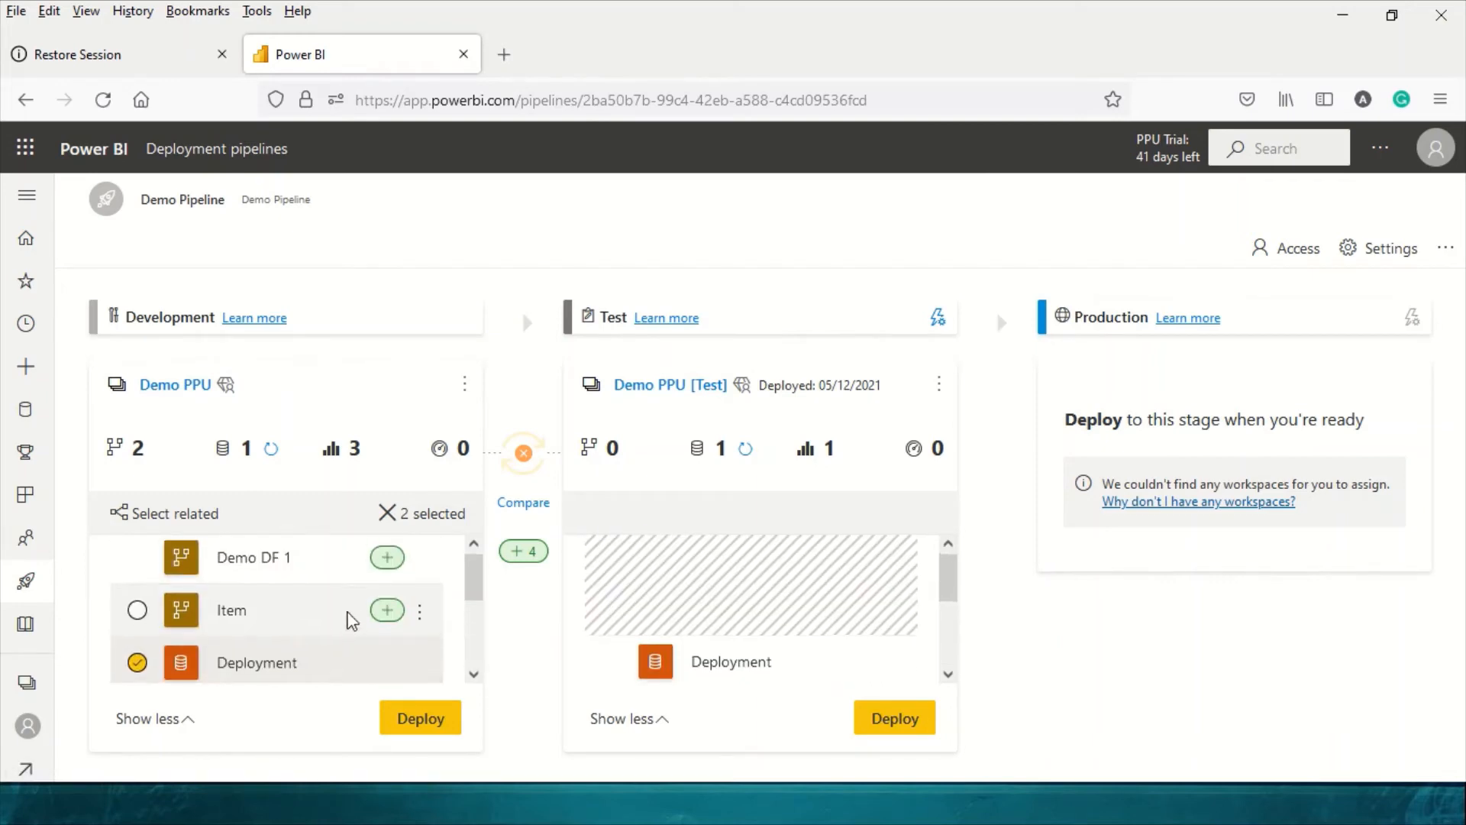
scroll(351, 613, down, 2)
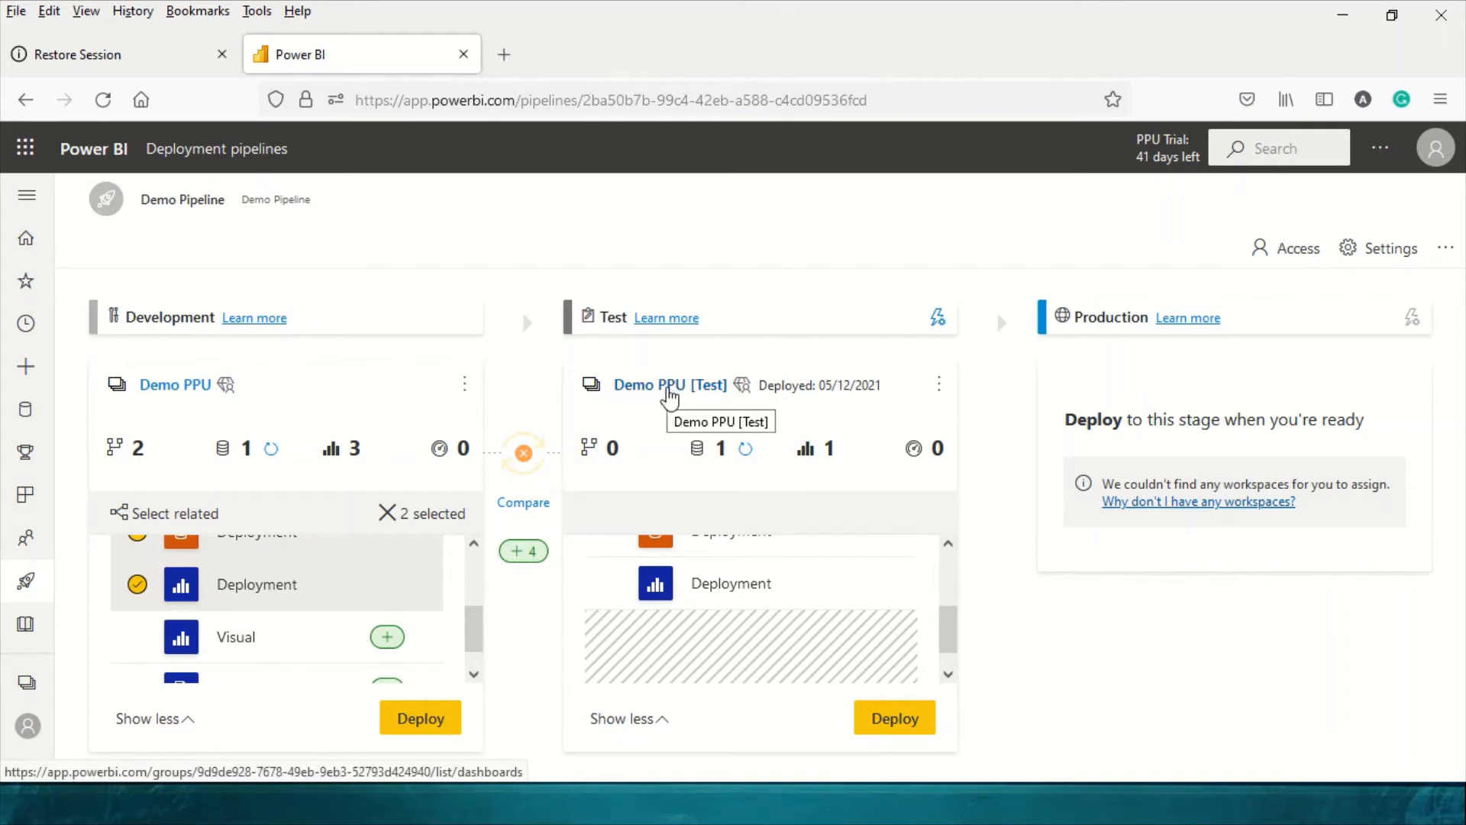
Step: Open the Demo PPU [Test] workspace, view its Deployment report, and return to the workspace's content list
click(670, 390)
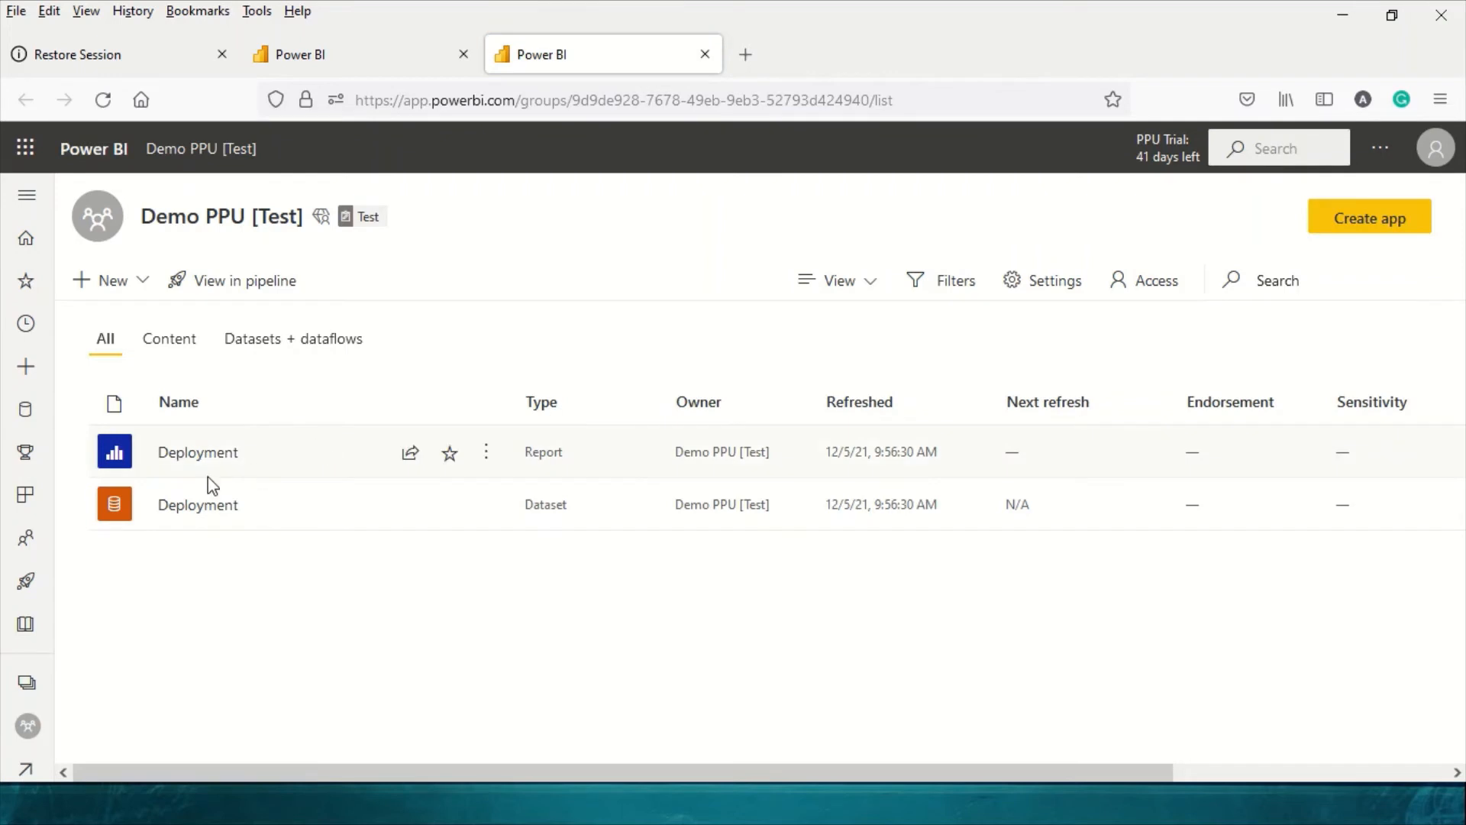
click(198, 469)
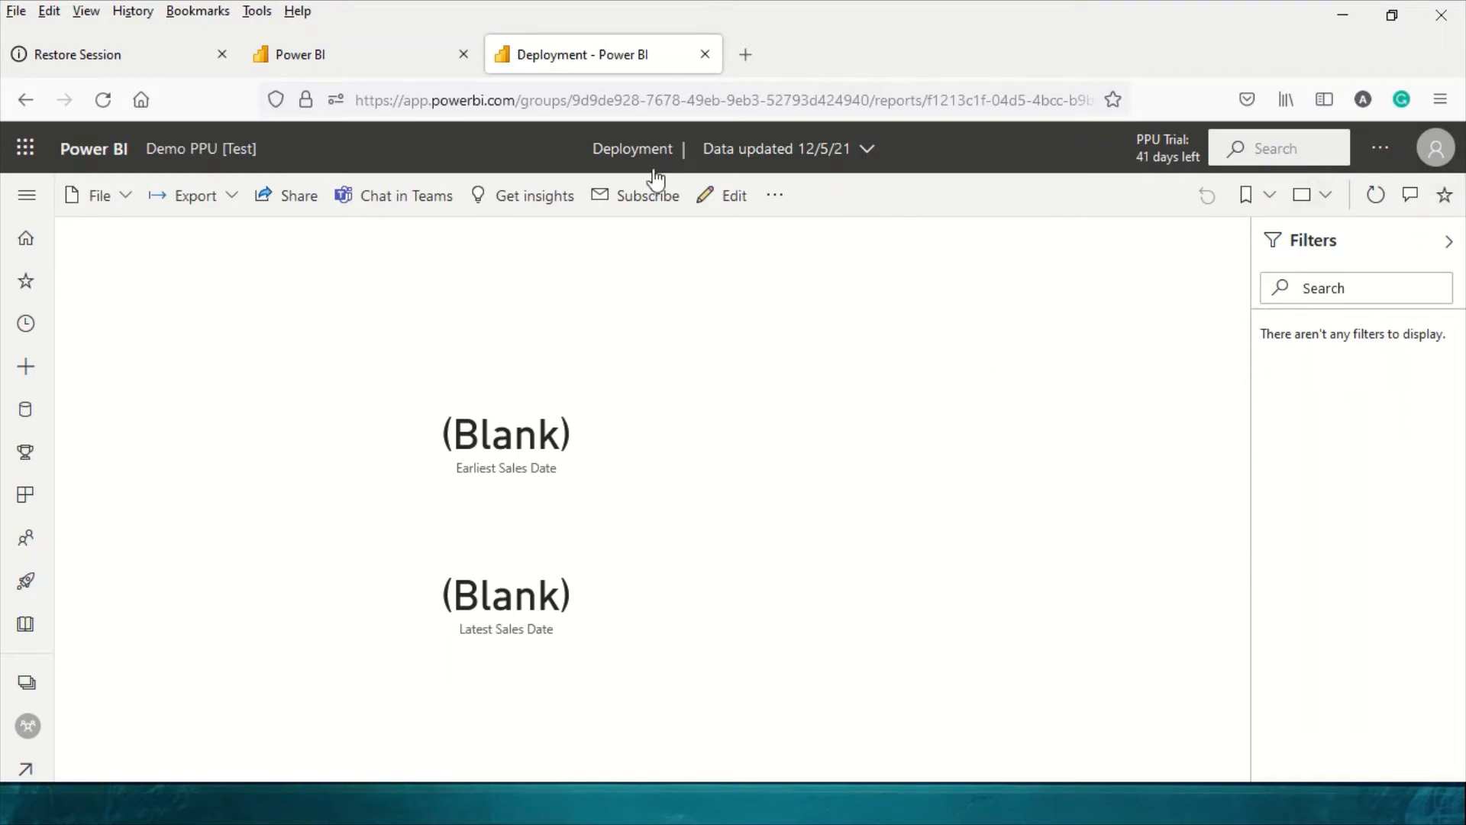
click(225, 153)
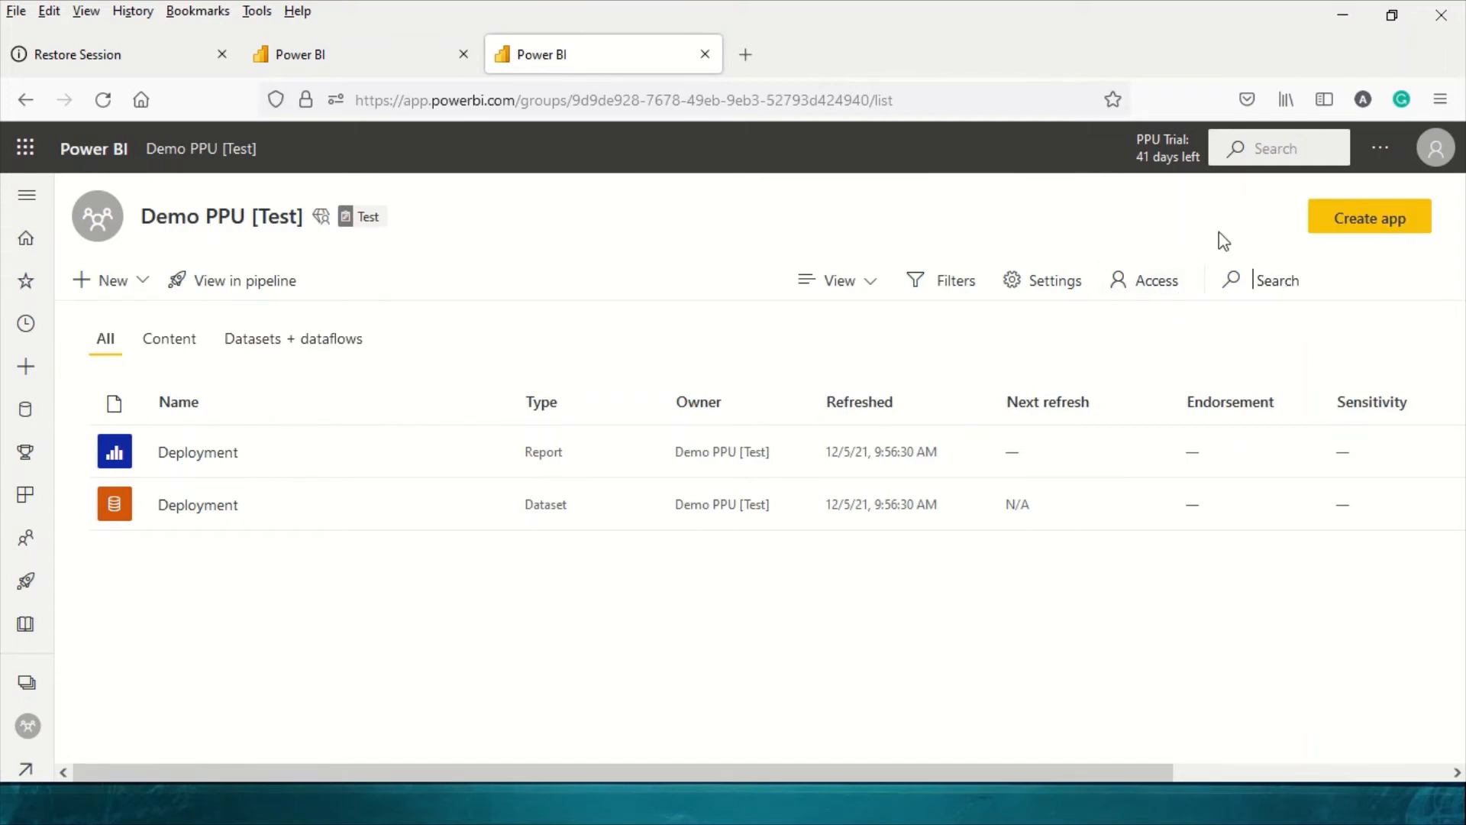
Step: Copy the Demo PPU [Test] workspace connection address from its Premium settings and close the settings
click(1062, 284)
click(1083, 305)
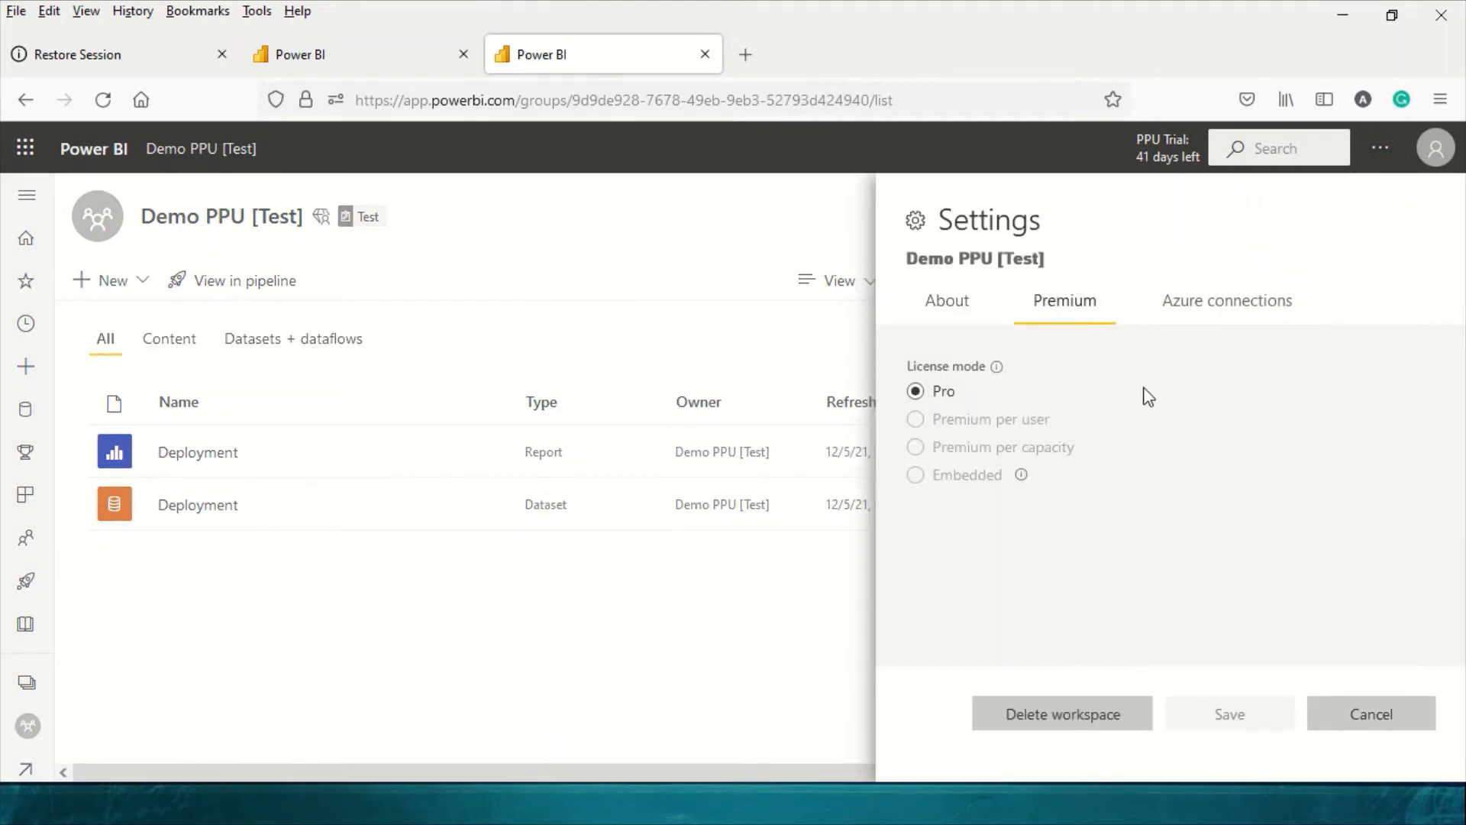
scroll(1145, 391, down, 3)
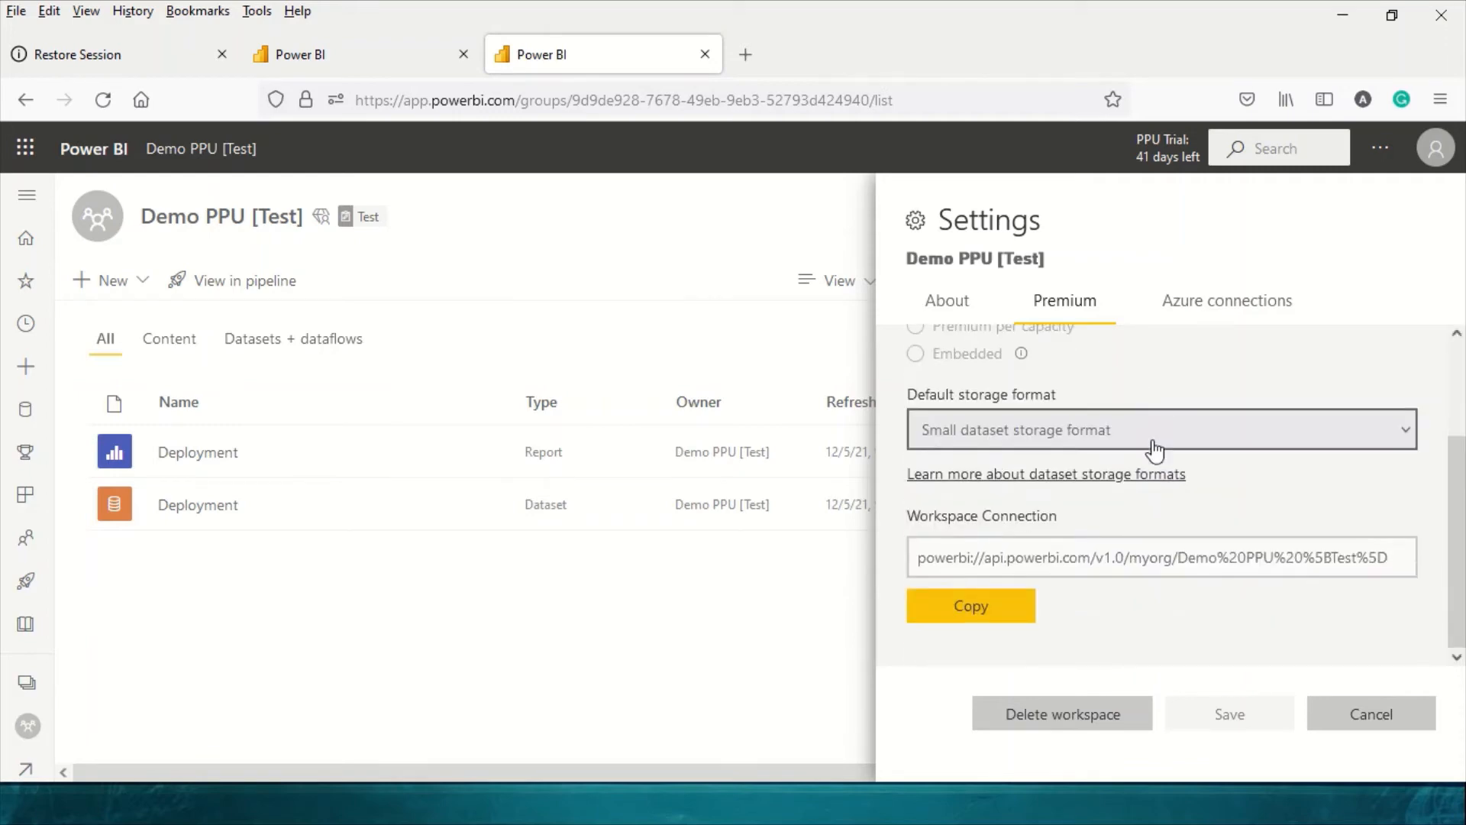
click(936, 607)
click(640, 592)
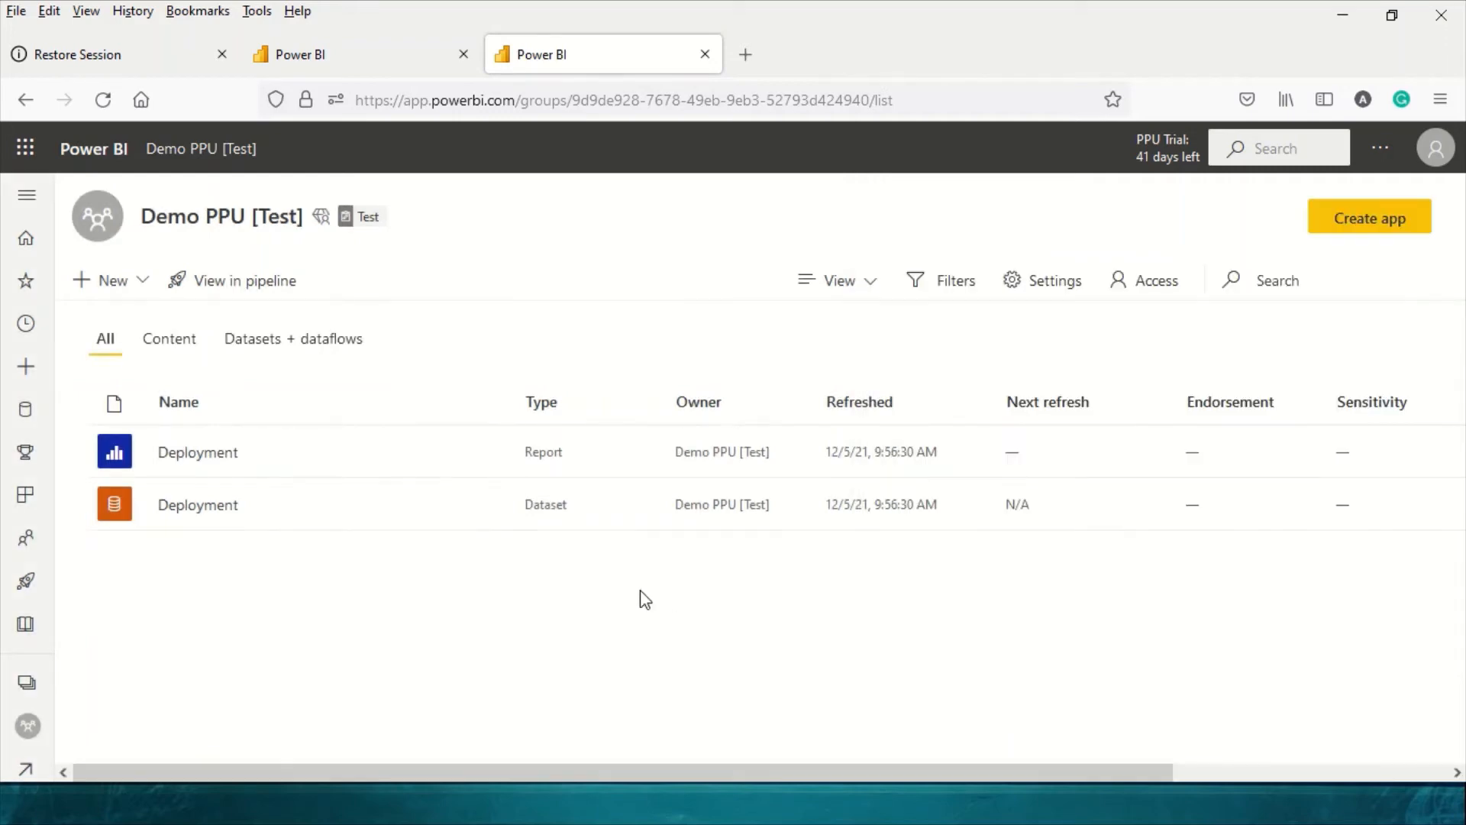
Step: In SQL Server Management Studio, connect to Analysis Services using the copied Demo PPU [Test] address as the server name
key(alt+Tab)
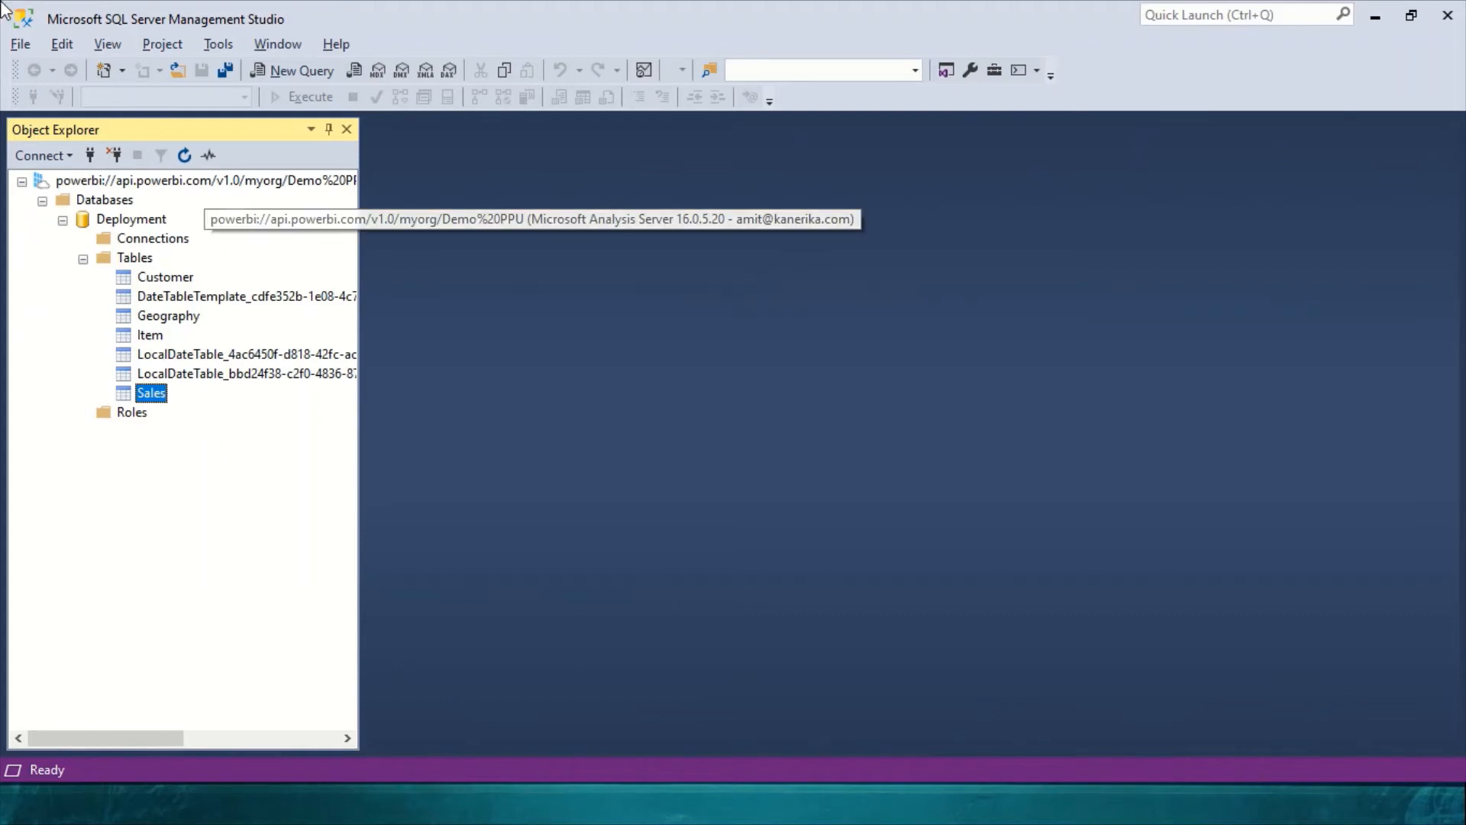
click(90, 155)
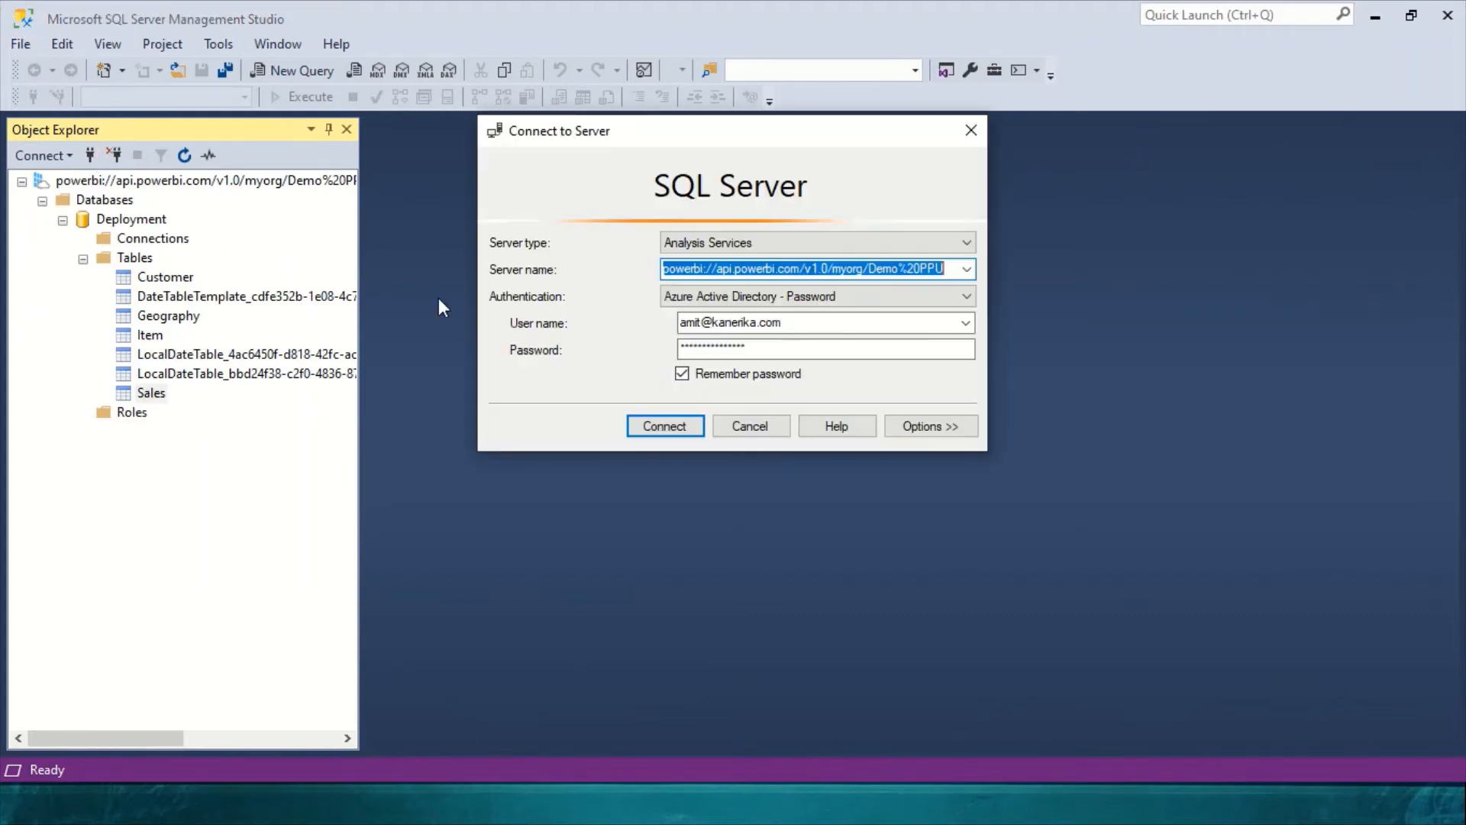
key(ctrl+v)
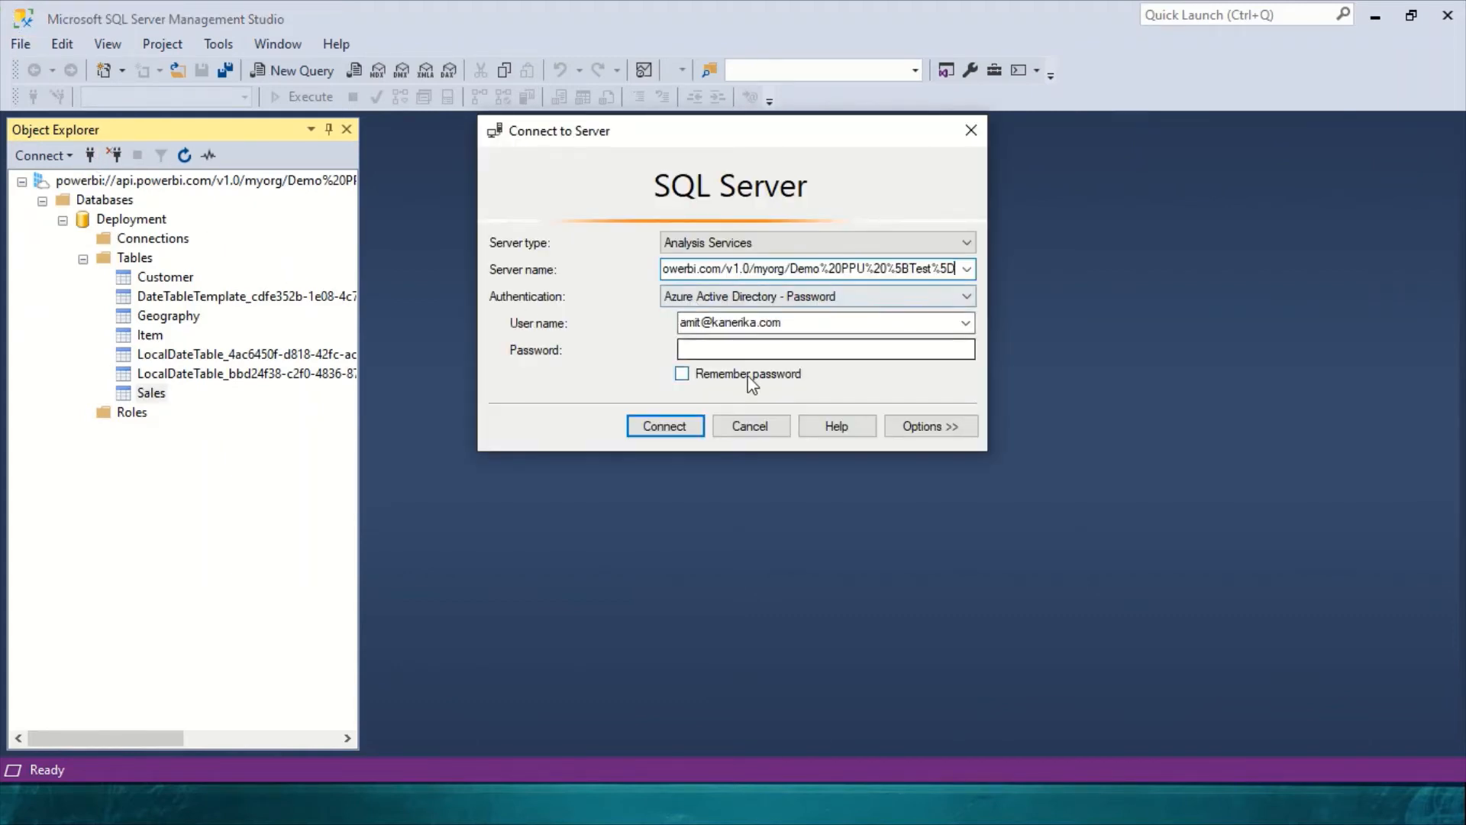
click(675, 429)
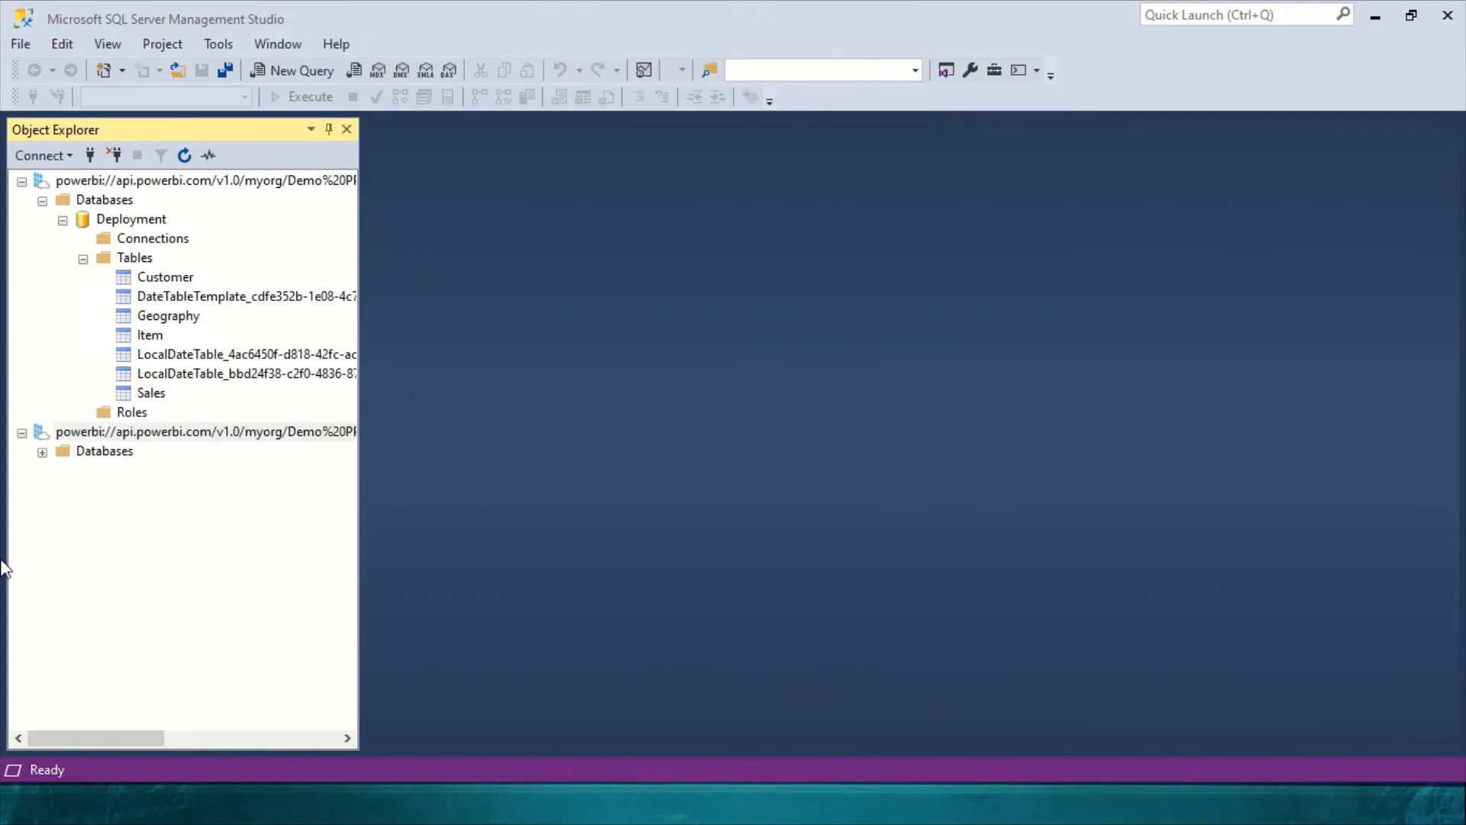
Step: Expand the Test connection's databases down to the tables of the Deployment database
click(42, 452)
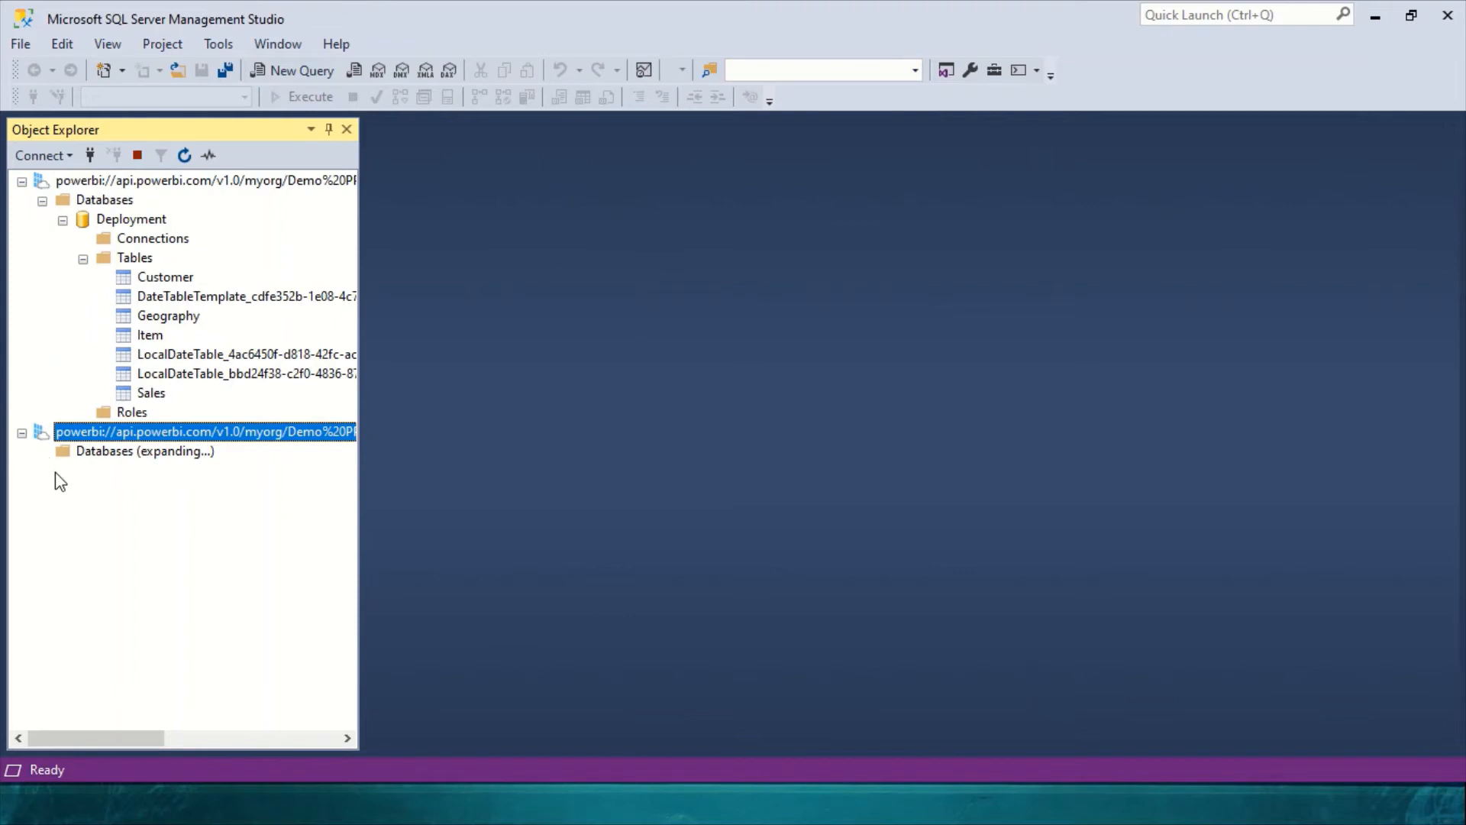
click(63, 471)
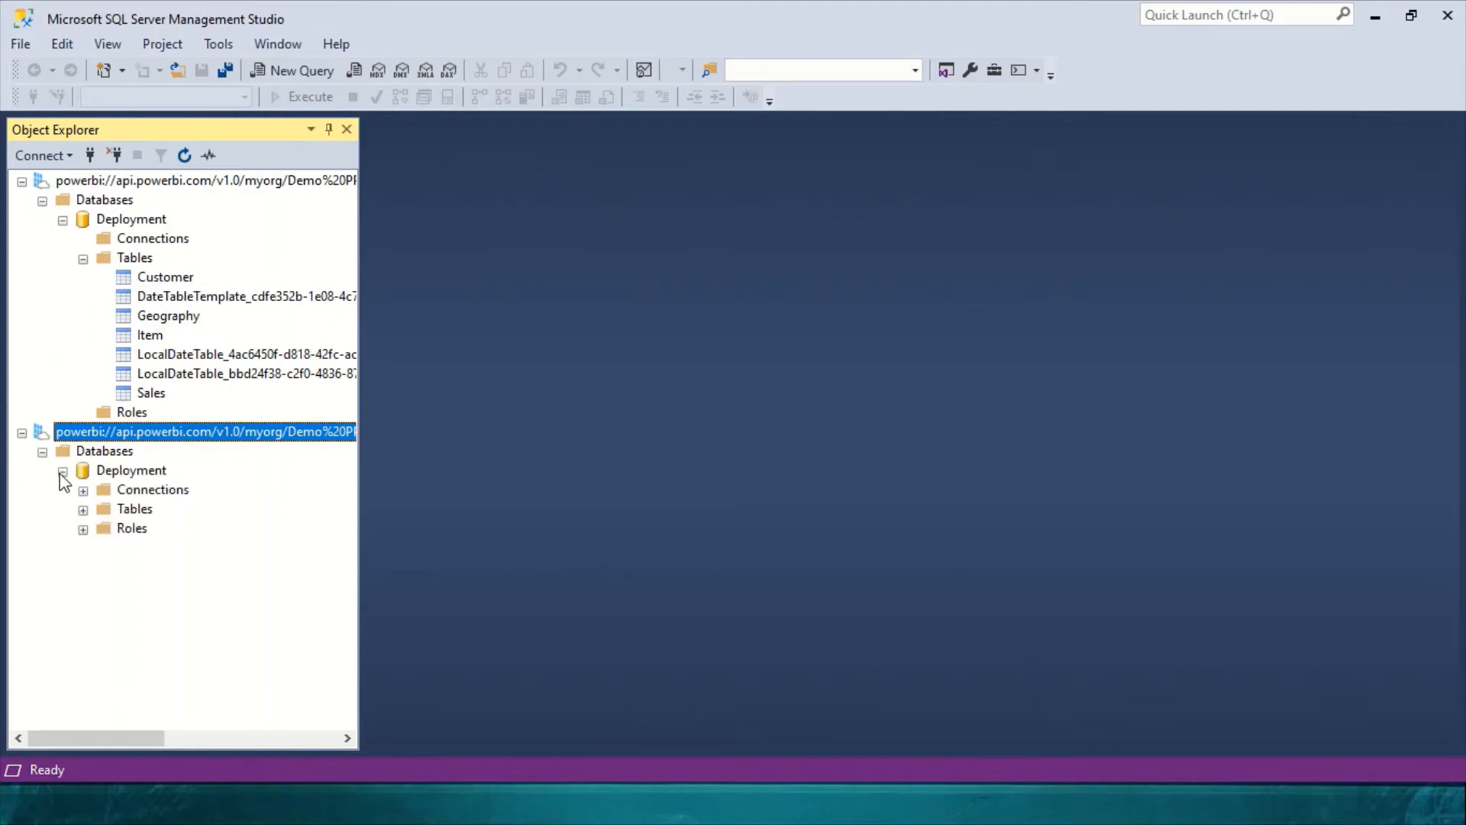
click(83, 510)
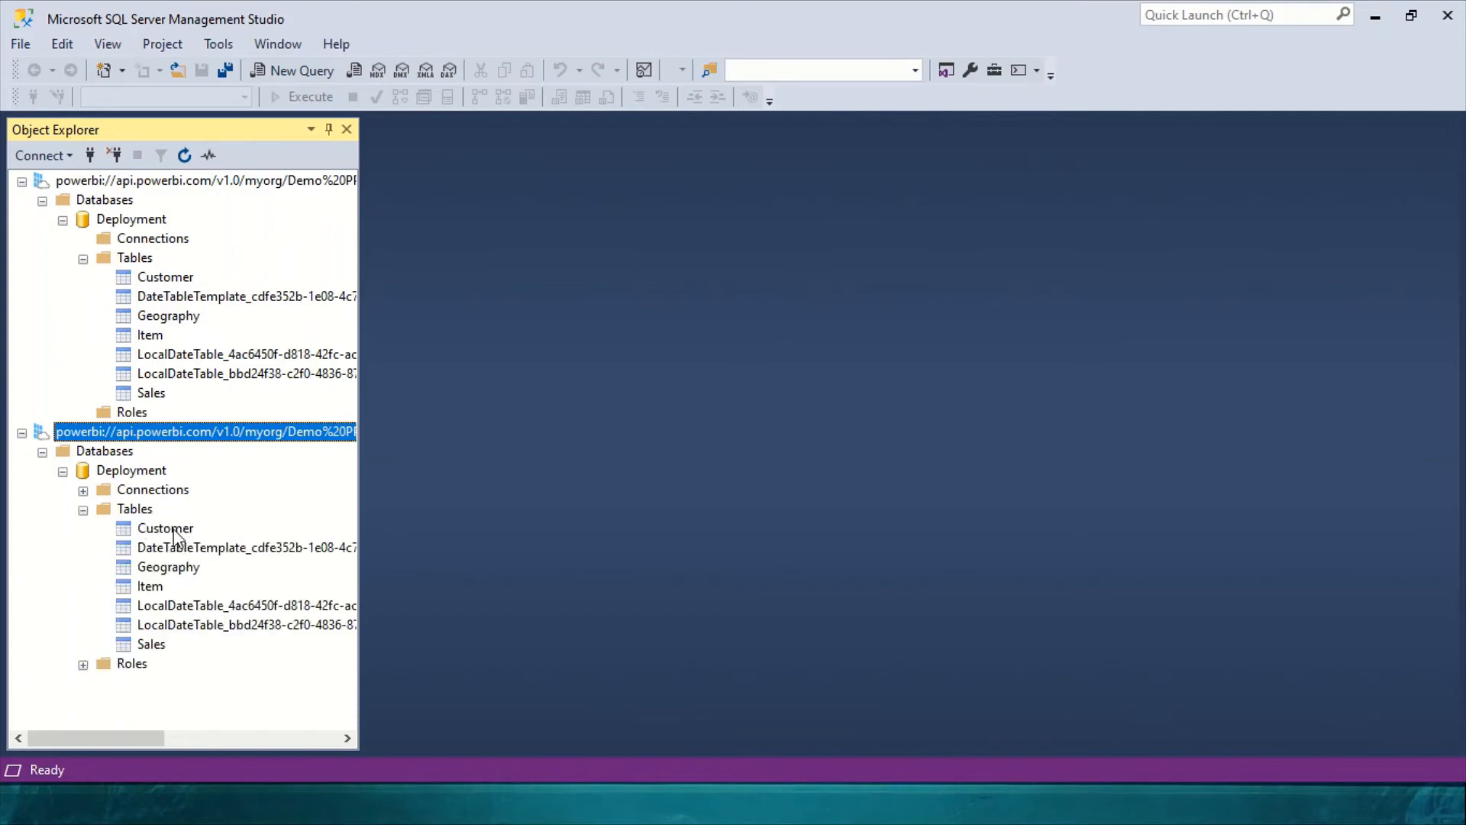
Step: Process all tables of the Test Deployment database in Process Default mode, starting from the Customer table
right_click(175, 535)
click(248, 540)
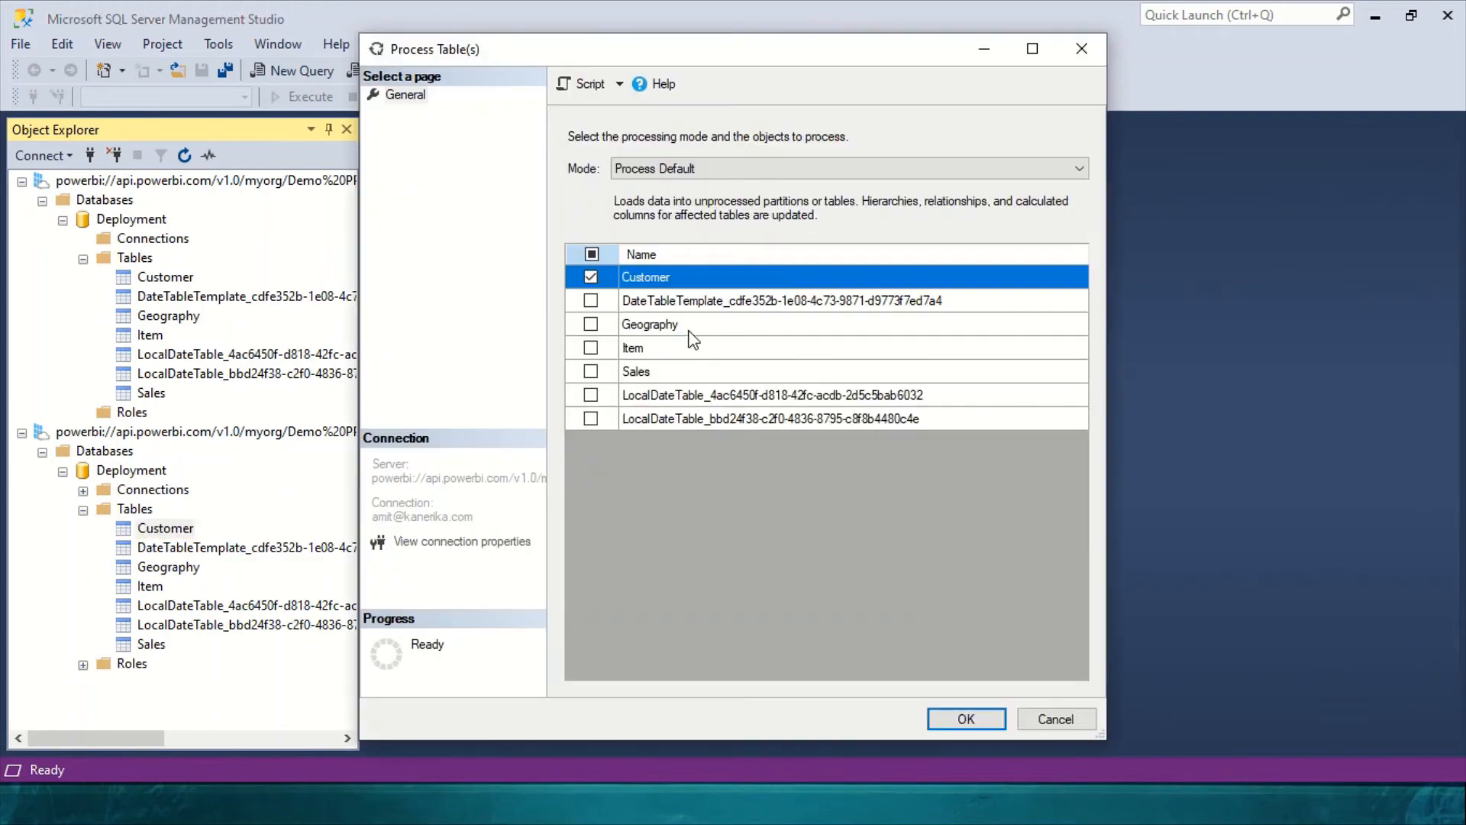
click(593, 254)
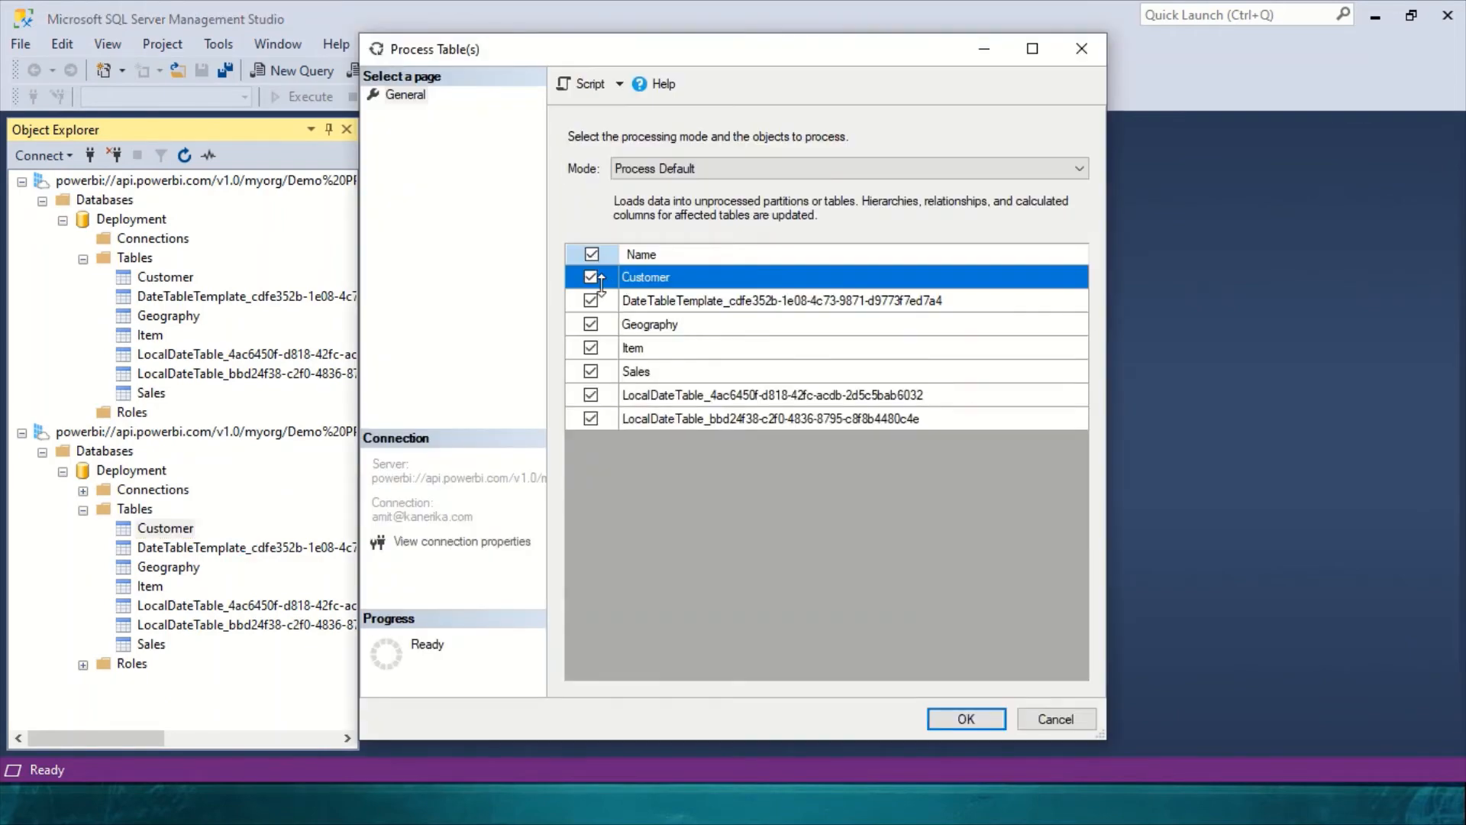
click(967, 718)
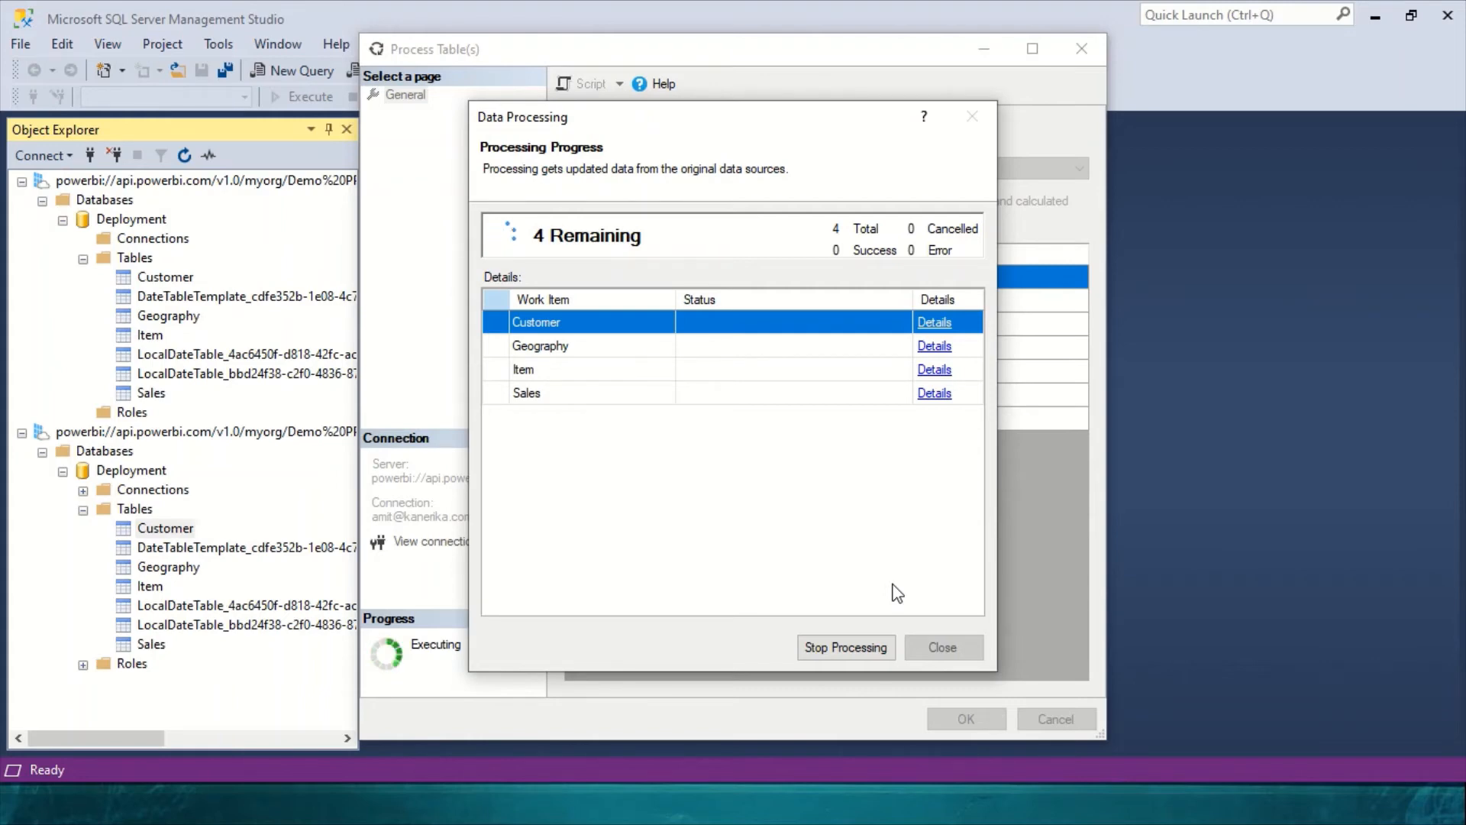
Step: Switch to Power BI, open the Deployment dataset's settings, and expand its gateway connection and data source credentials
key(alt+Tab)
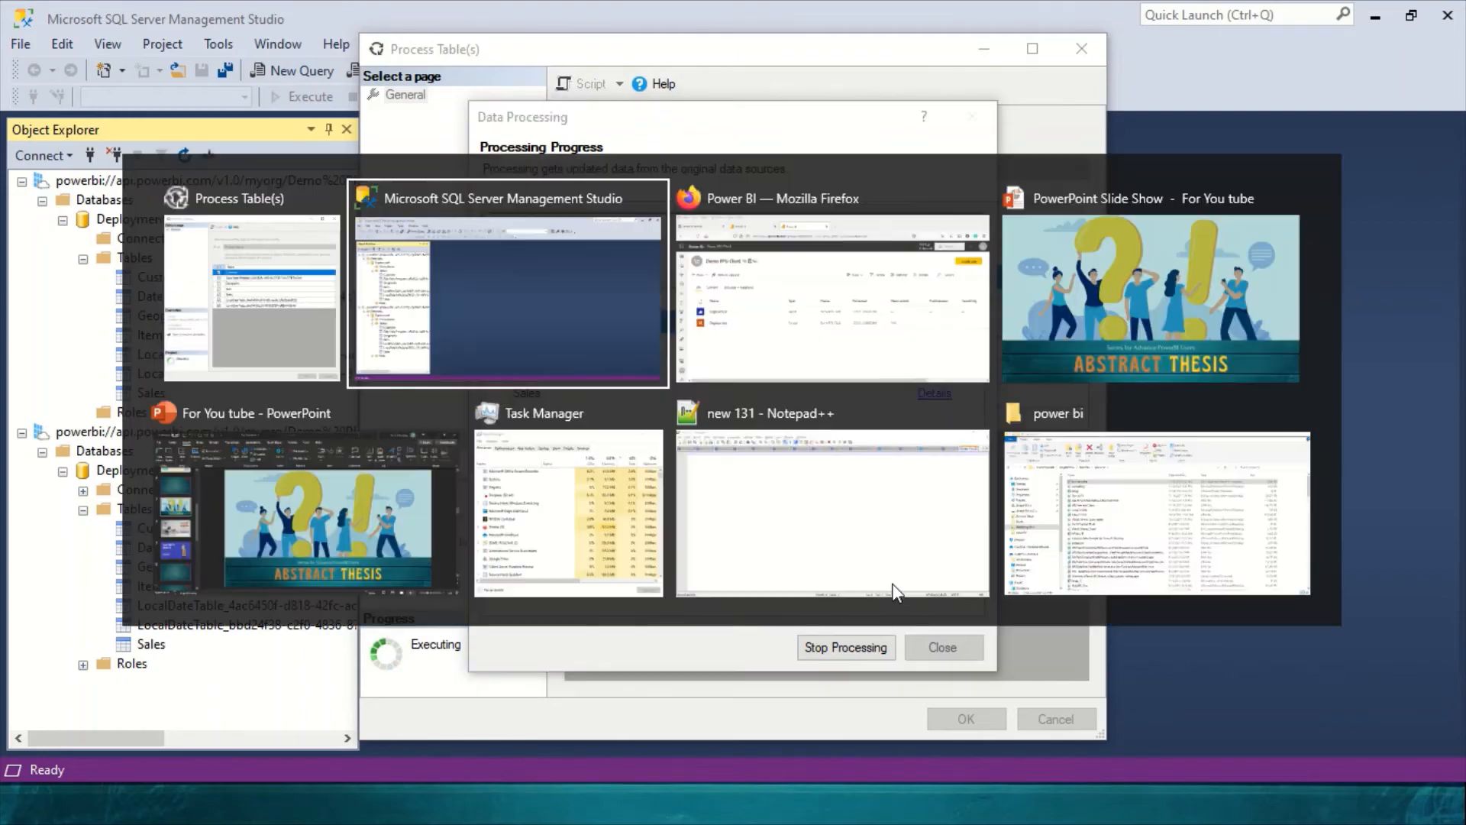
key(alt+Tab)
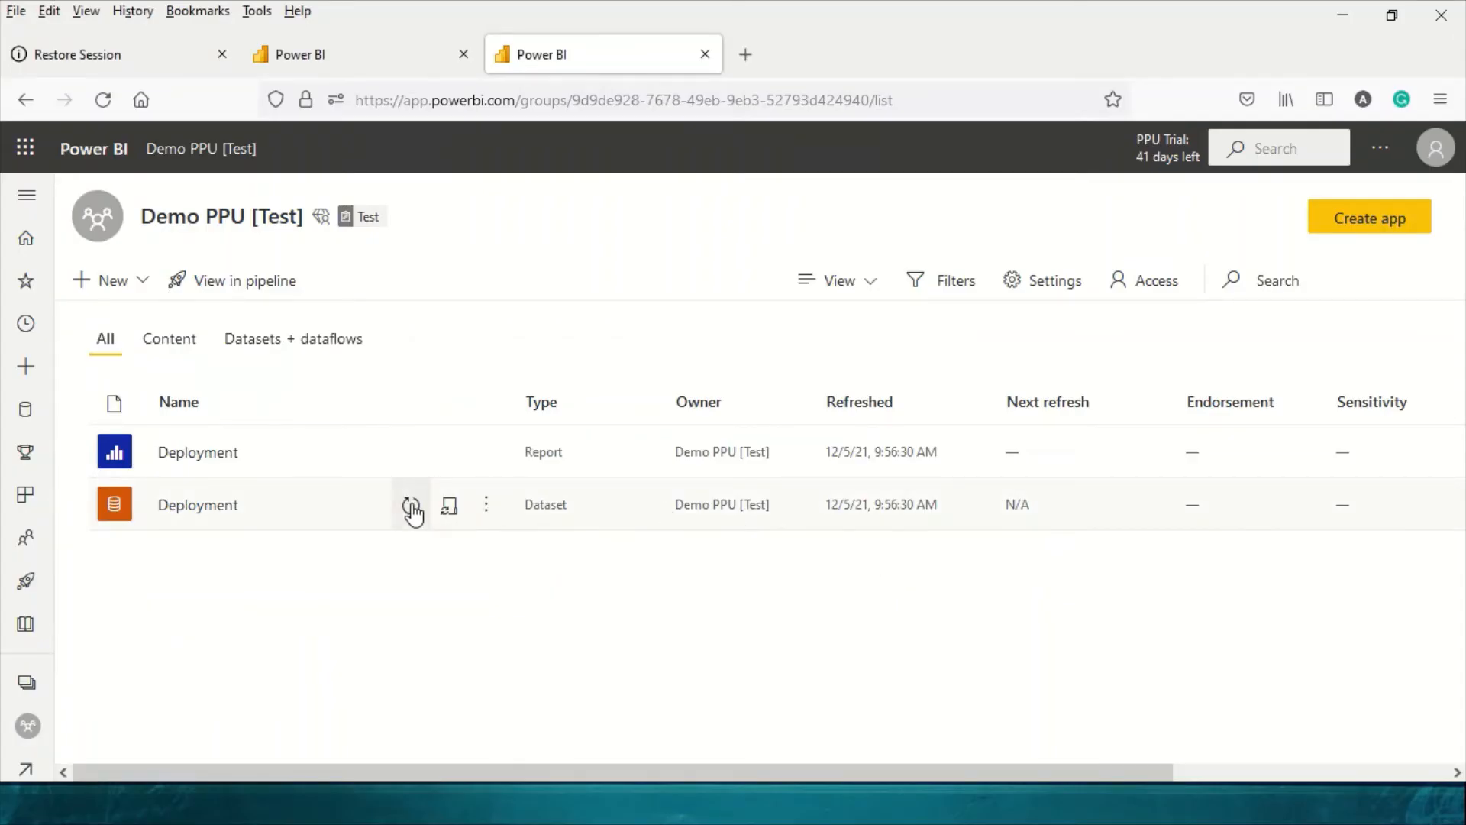
click(486, 505)
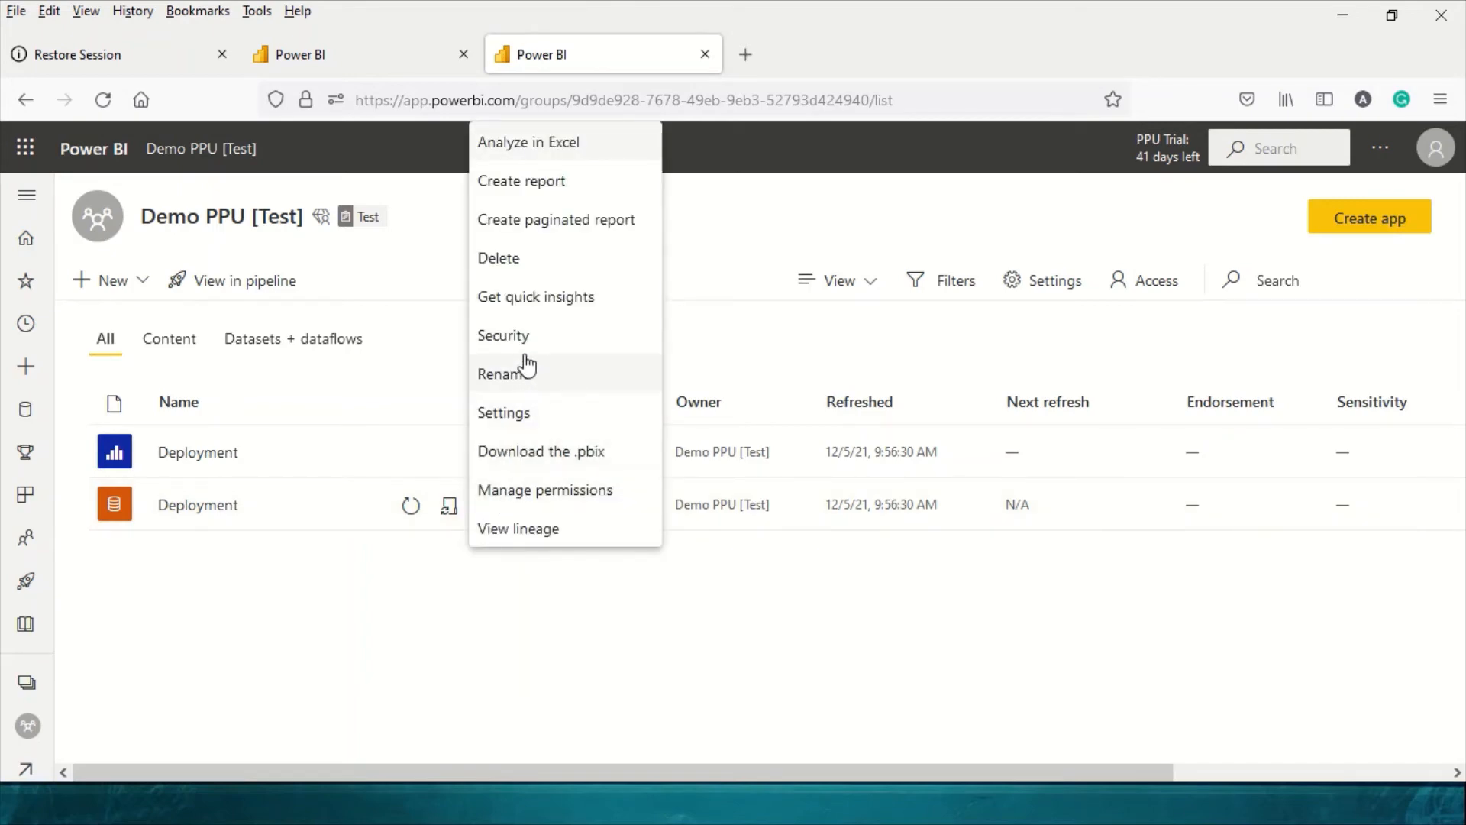
click(523, 414)
scroll(580, 470, down, 3)
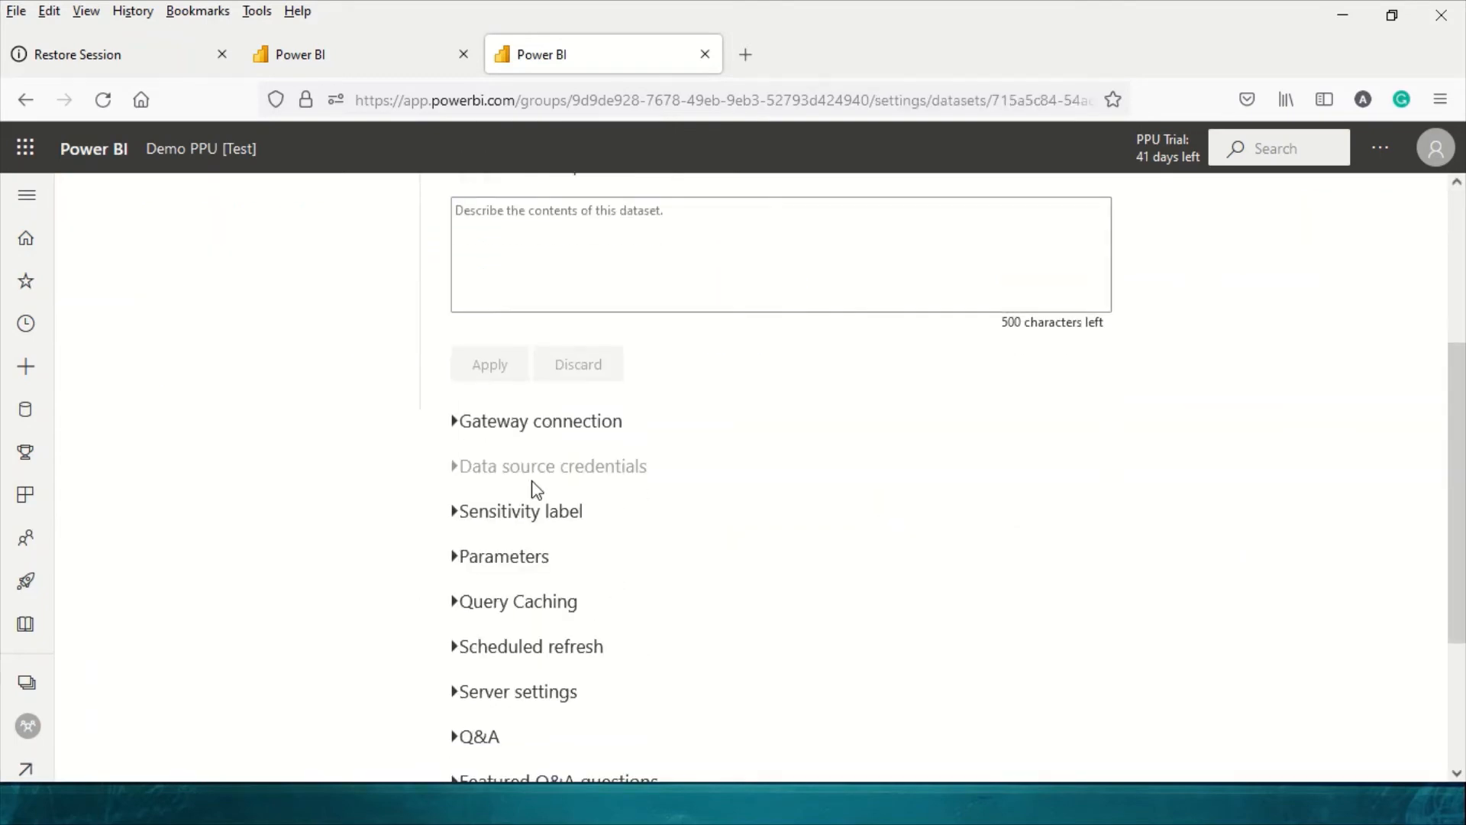
click(459, 435)
scroll(489, 466, down, 2)
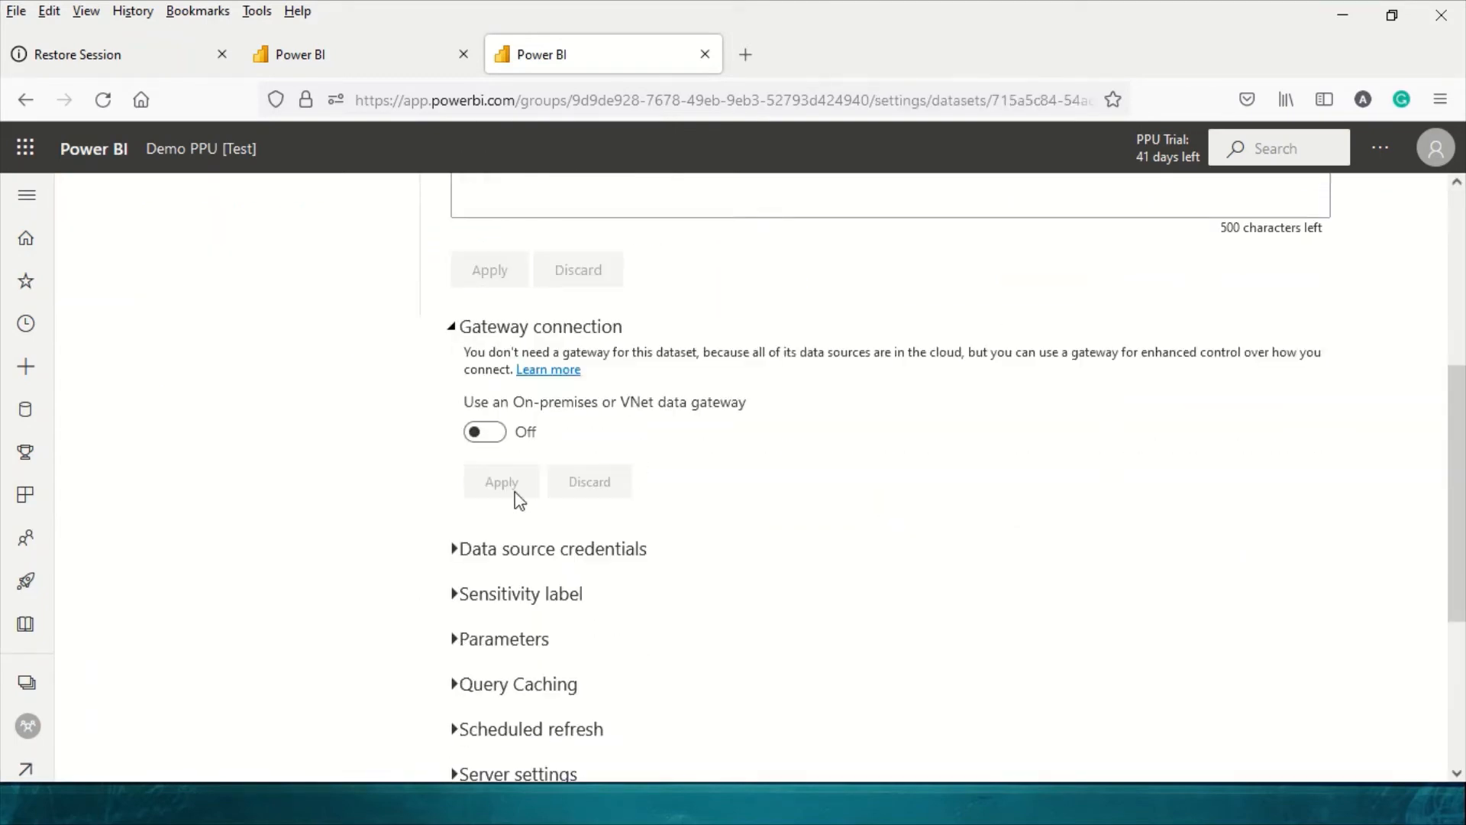
click(456, 509)
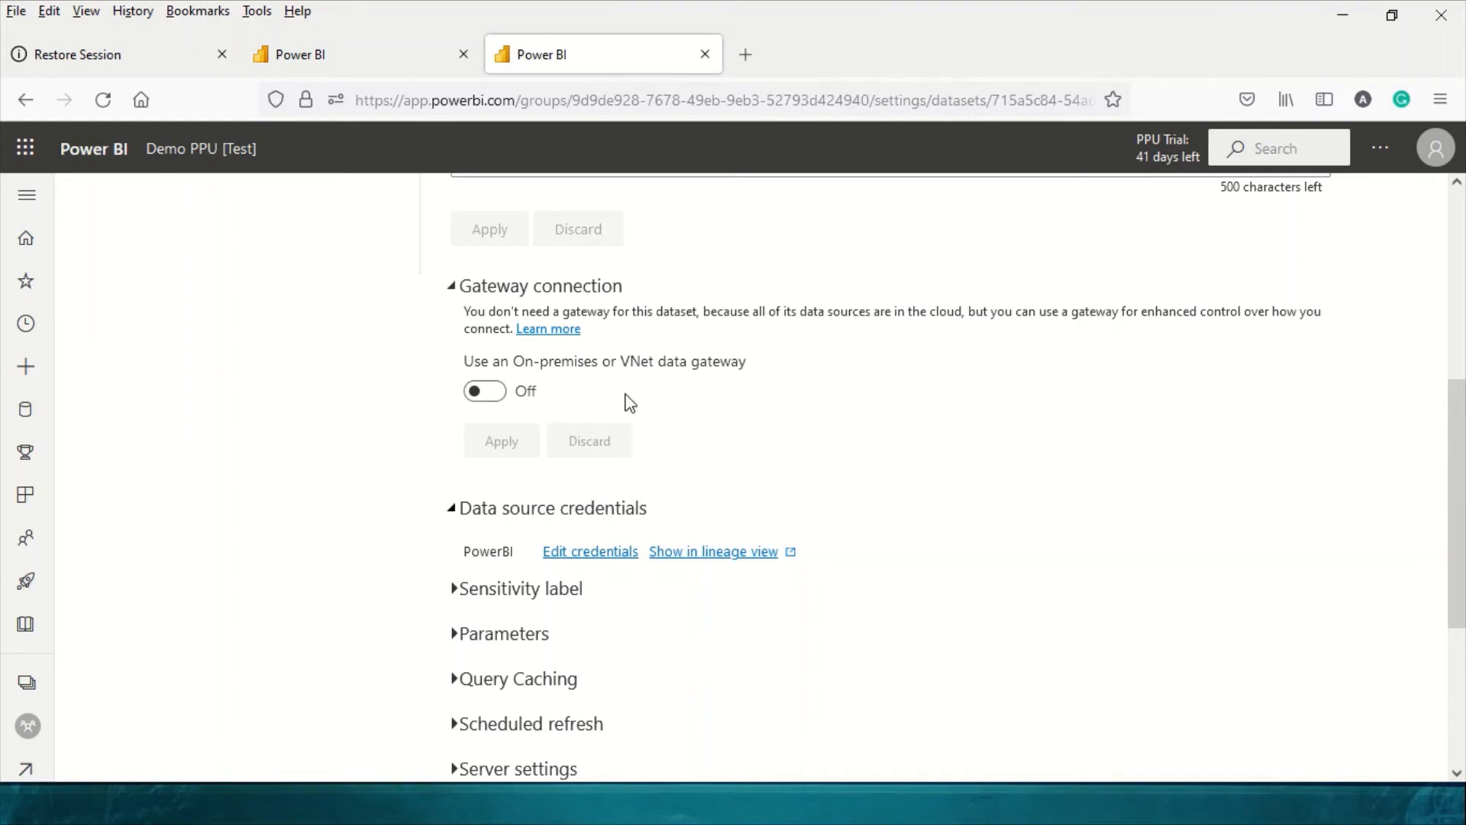
Step: View the Deployment dataset's refresh history and close it
scroll(629, 401, down, 4)
scroll(653, 418, up, 8)
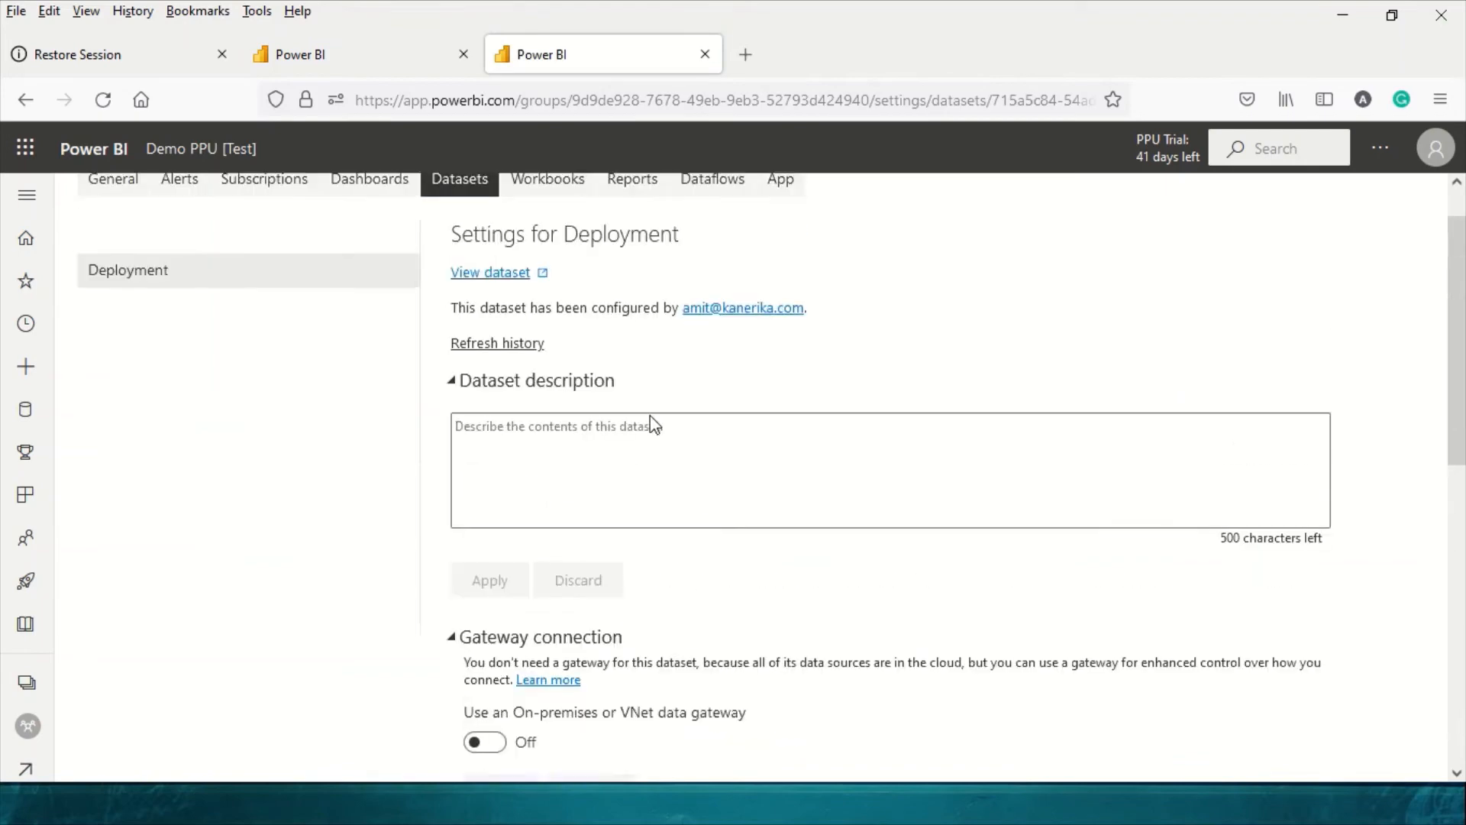
click(534, 398)
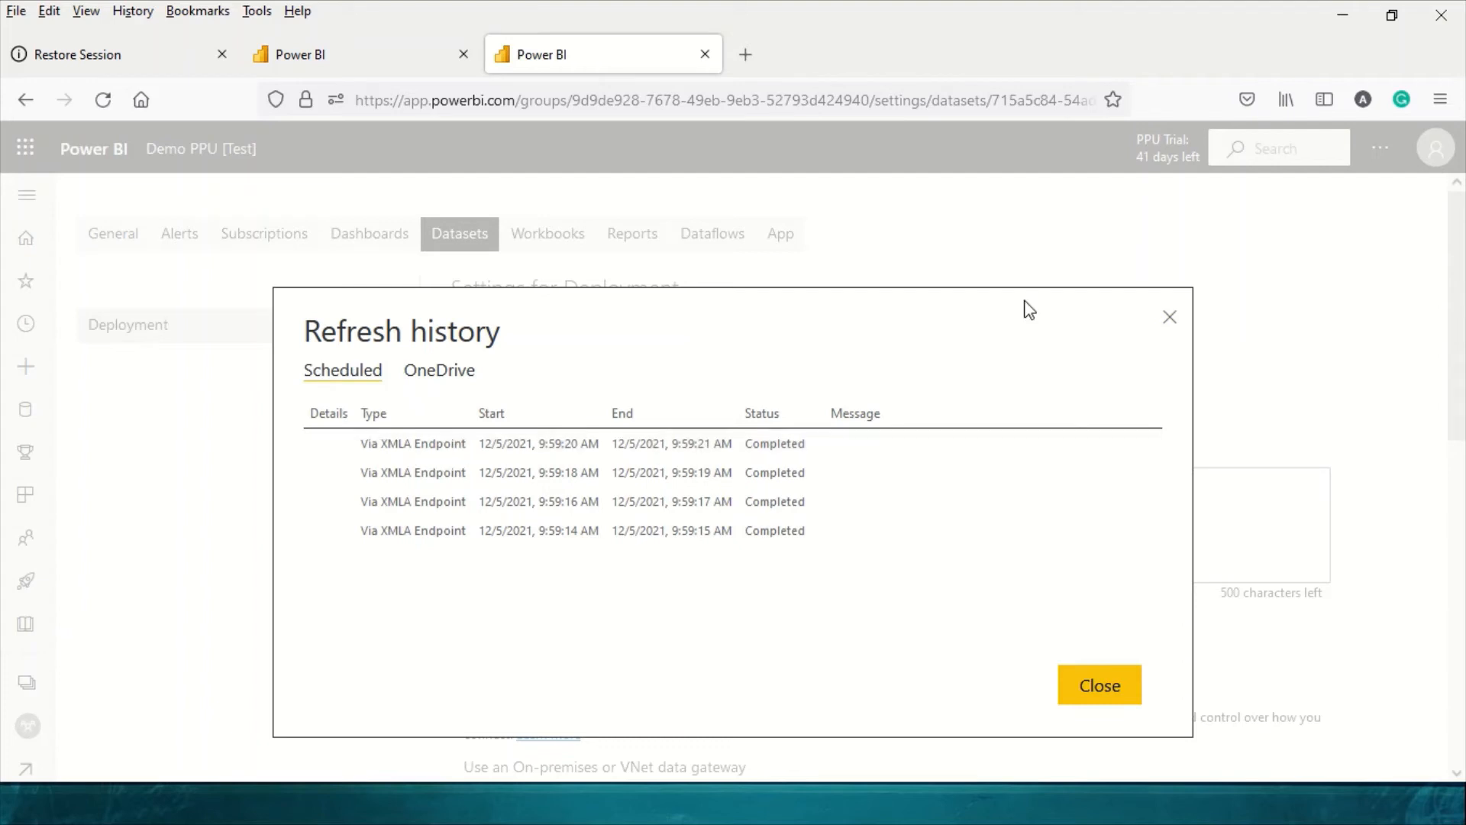
click(1169, 318)
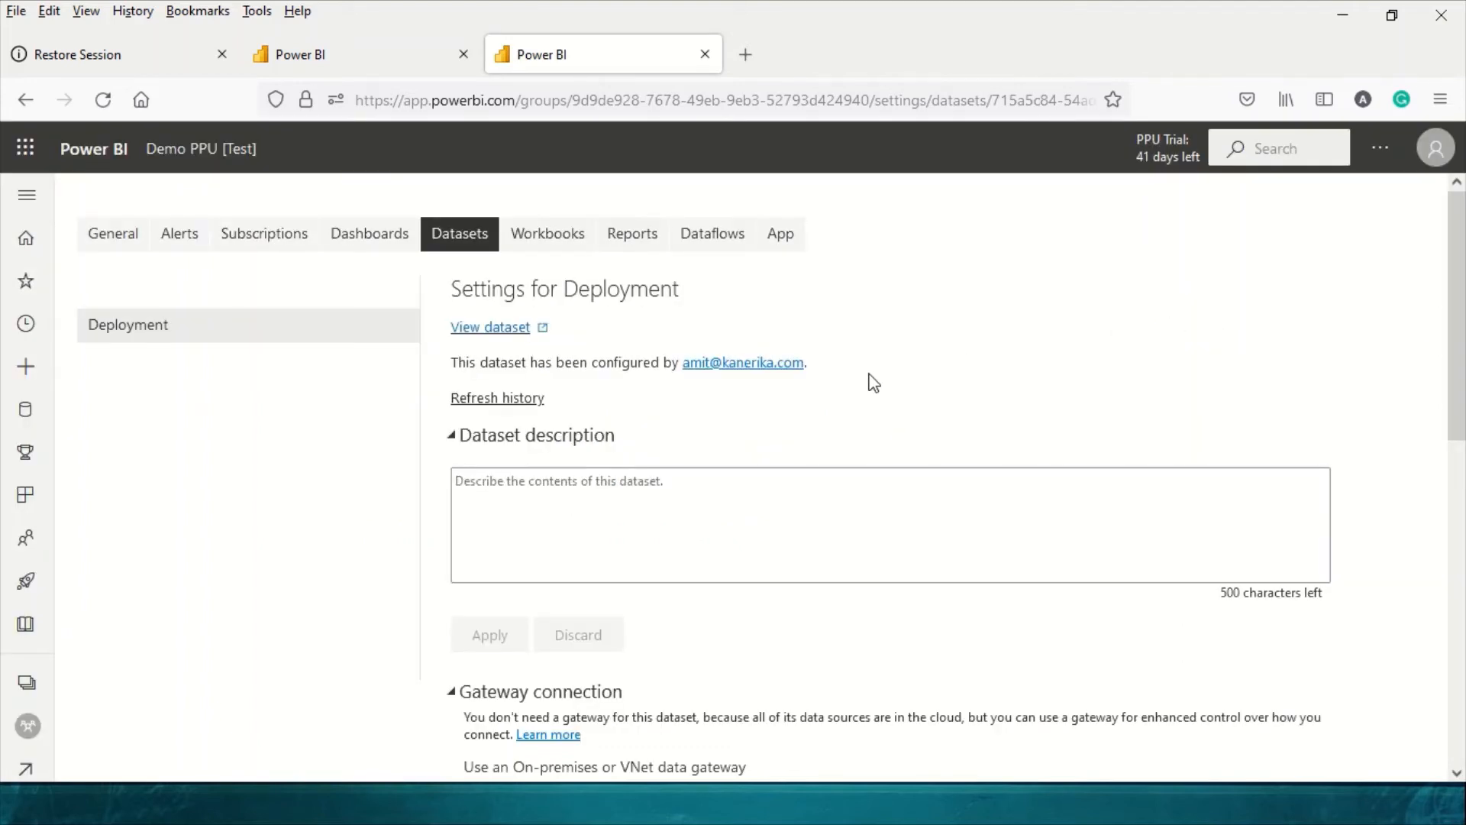
Step: Expand the Deployment dataset's scheduled refresh section and review its gateway and data source settings
scroll(469, 350, down, 5)
scroll(510, 441, down, 2)
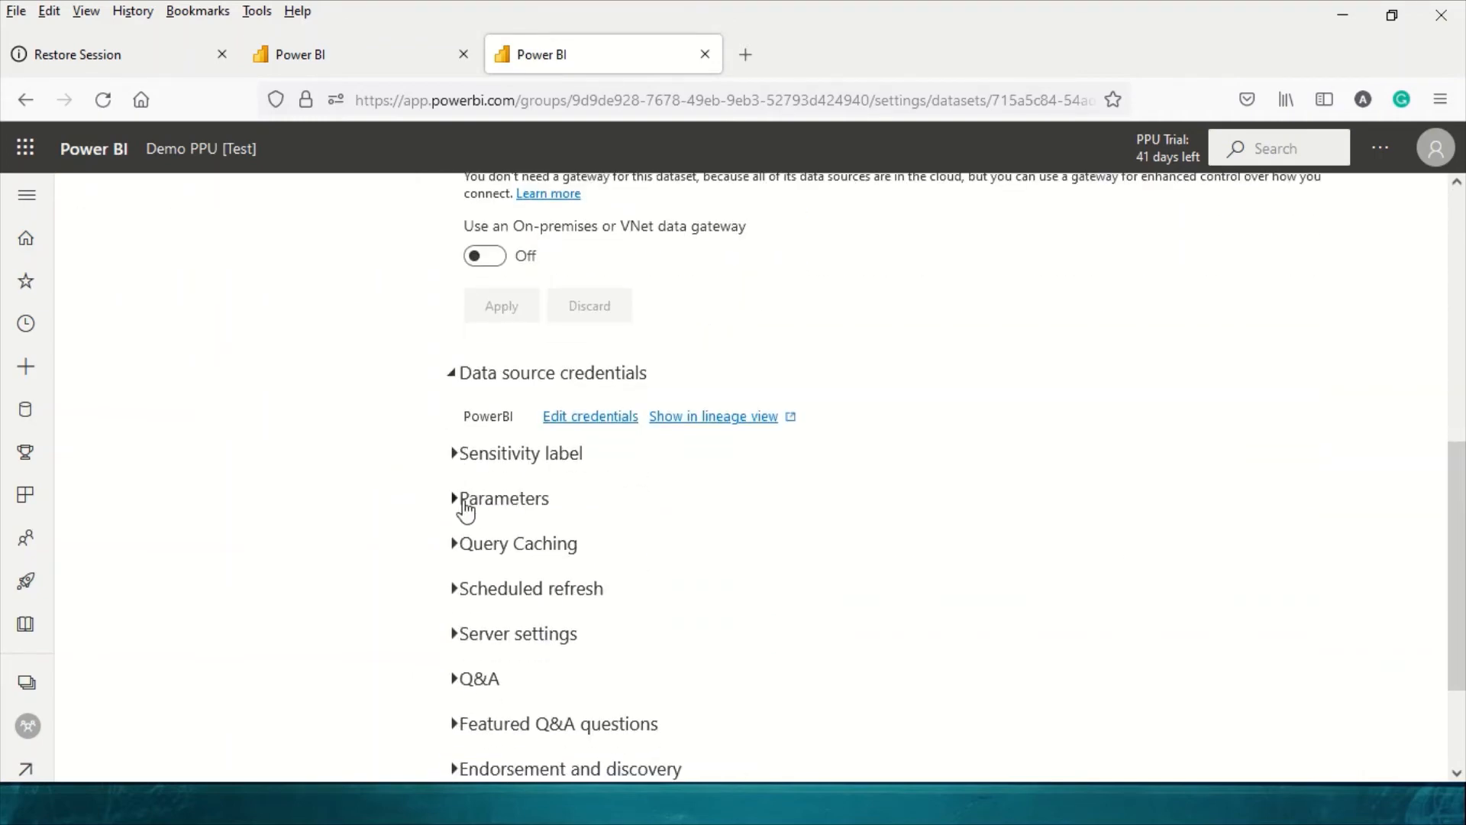
scroll(472, 592, down, 2)
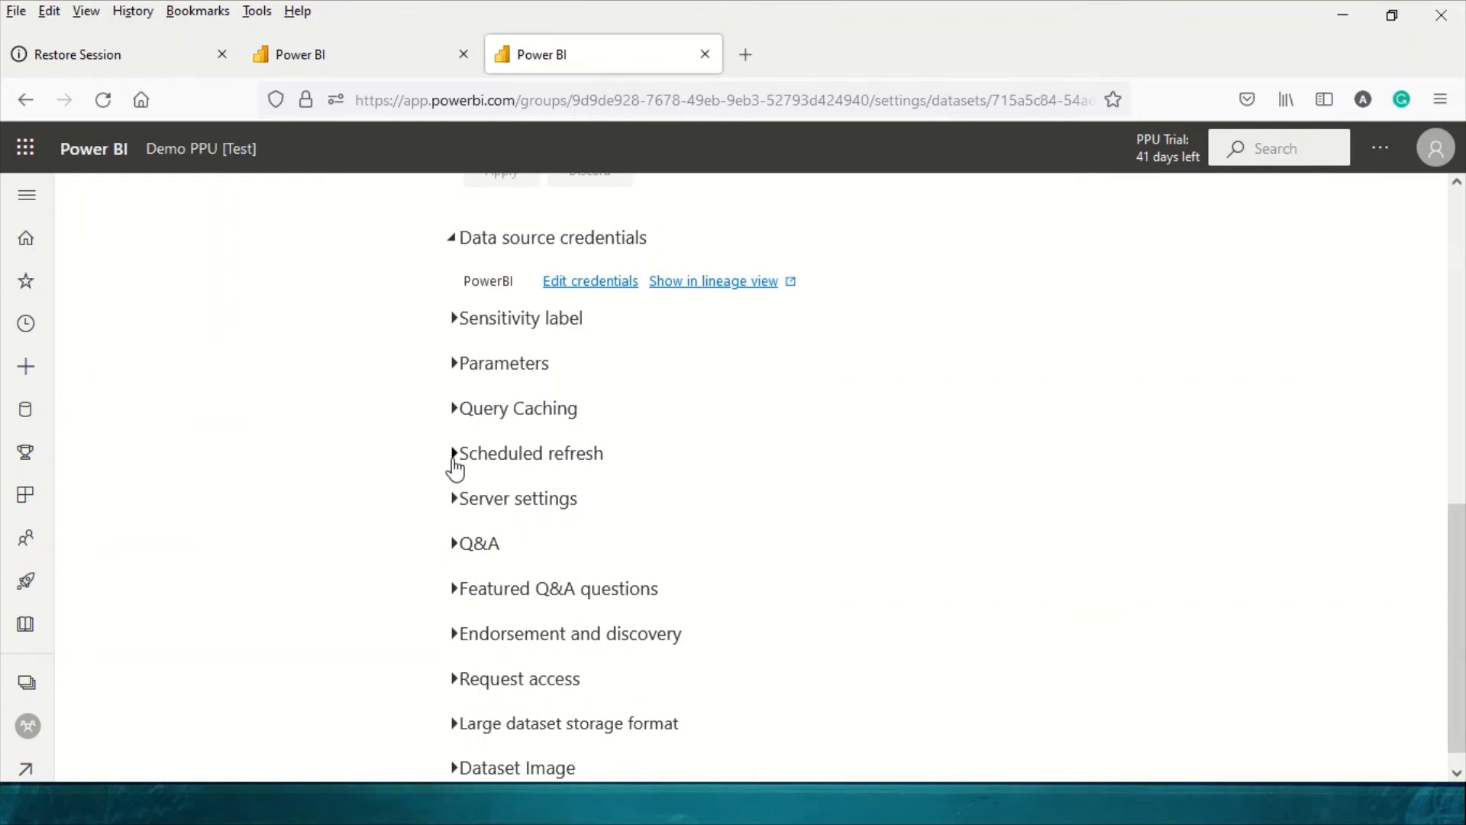
click(455, 455)
scroll(848, 435, up, 7)
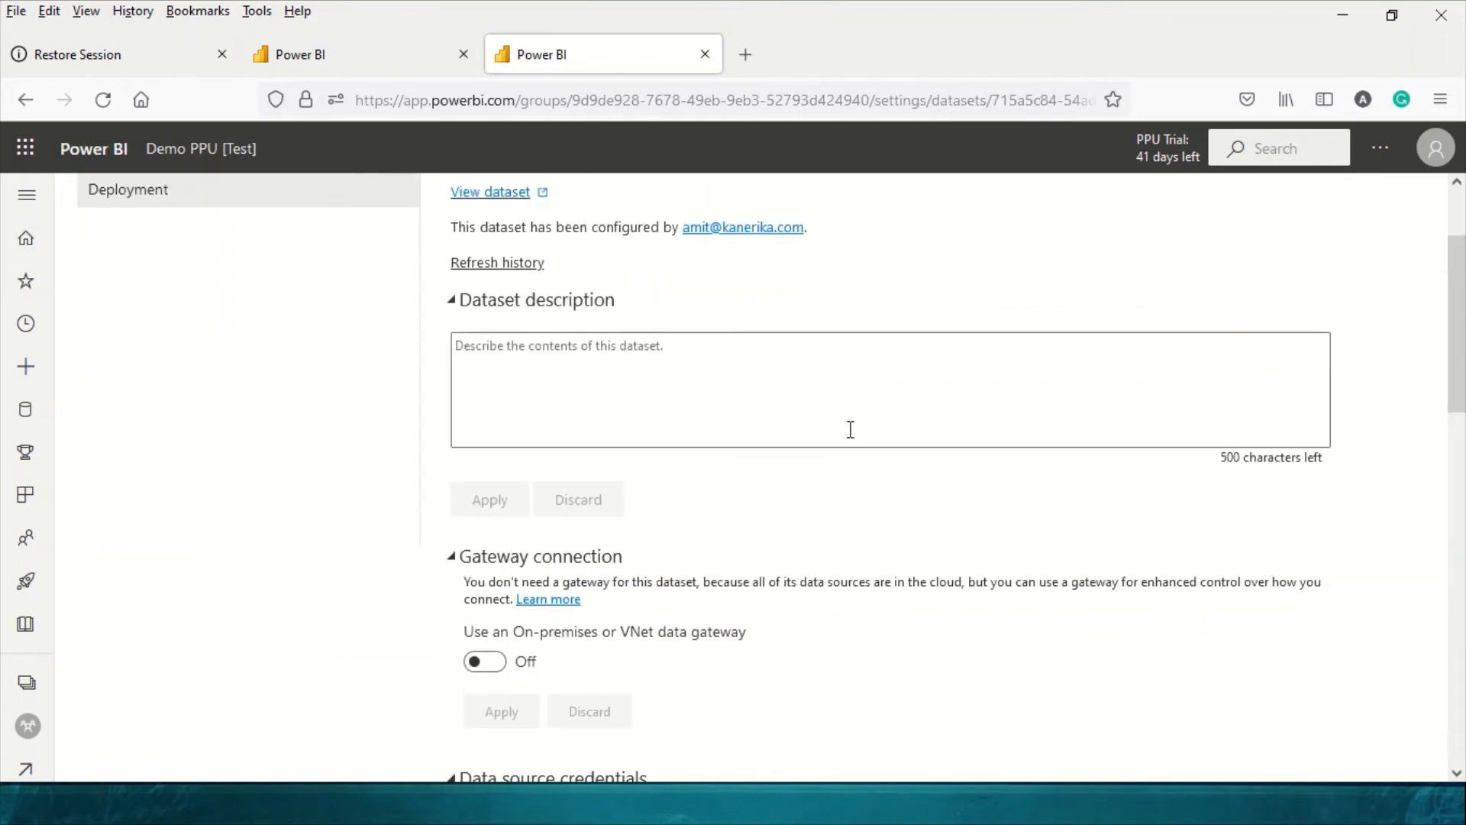
scroll(865, 445, down, 4)
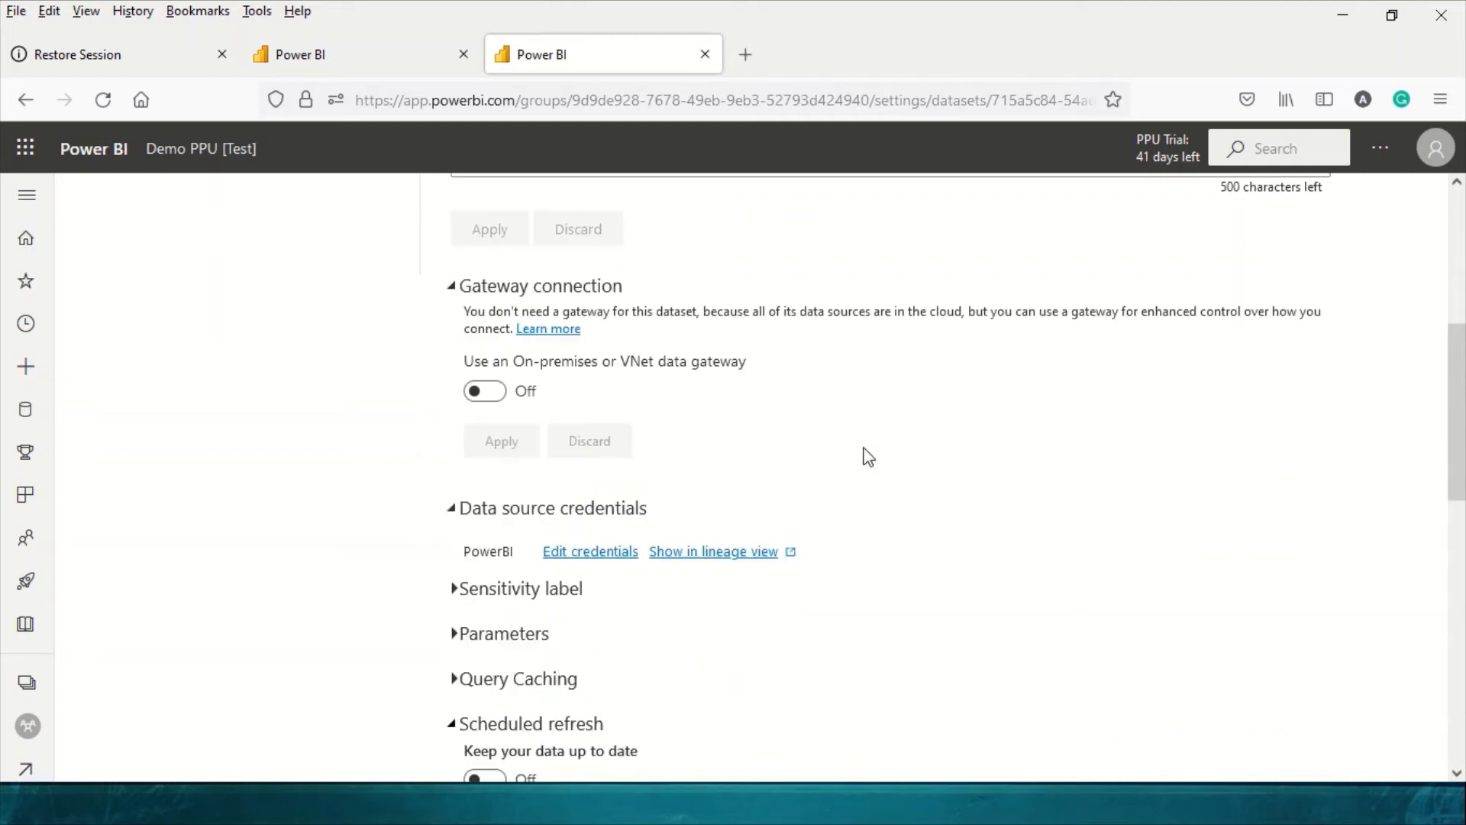
Step: Return to SQL Server Management Studio, close the data processing results, and bring up the Test connection's table list
key(alt+Tab)
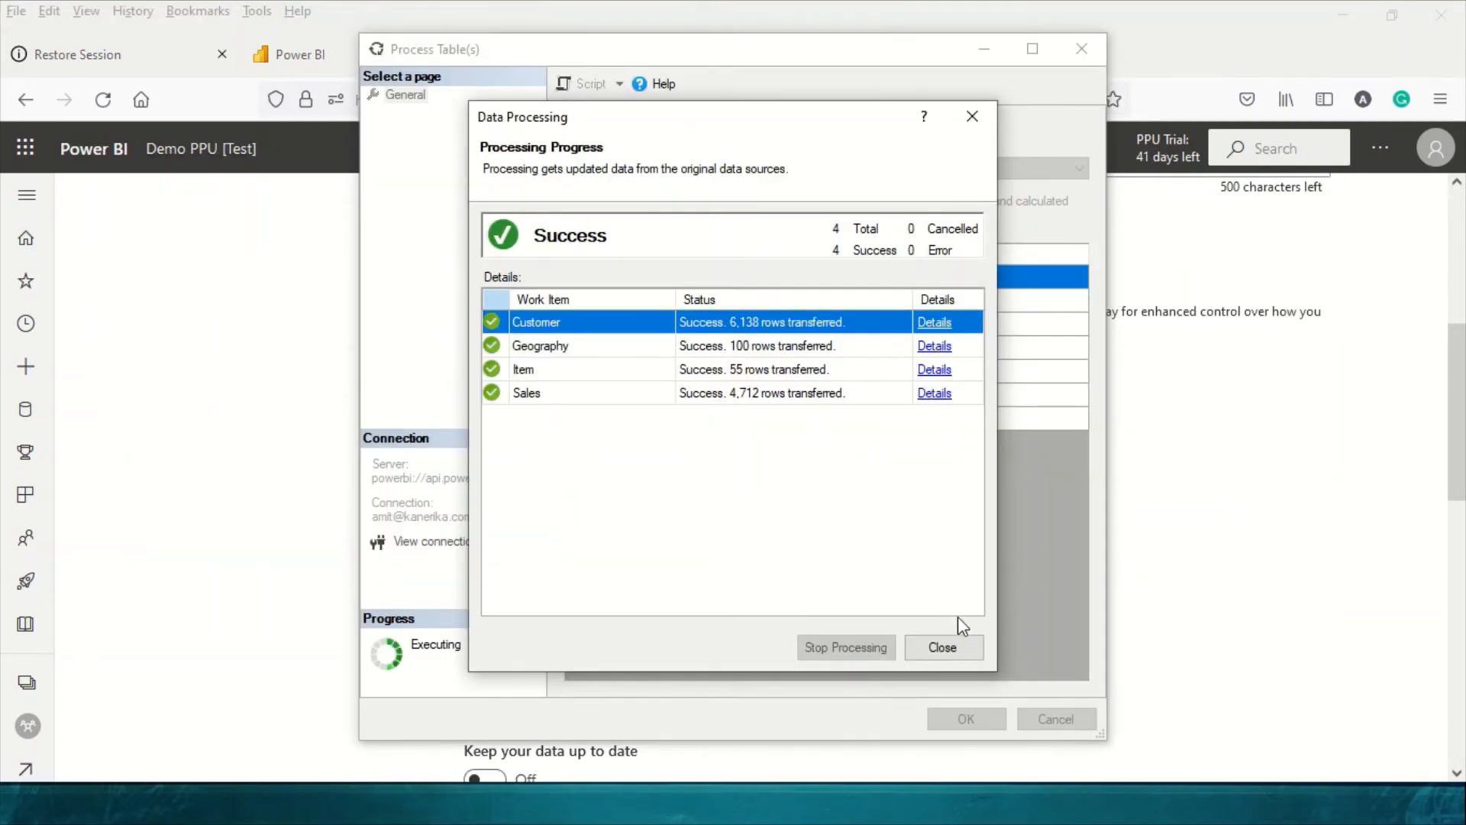
click(950, 644)
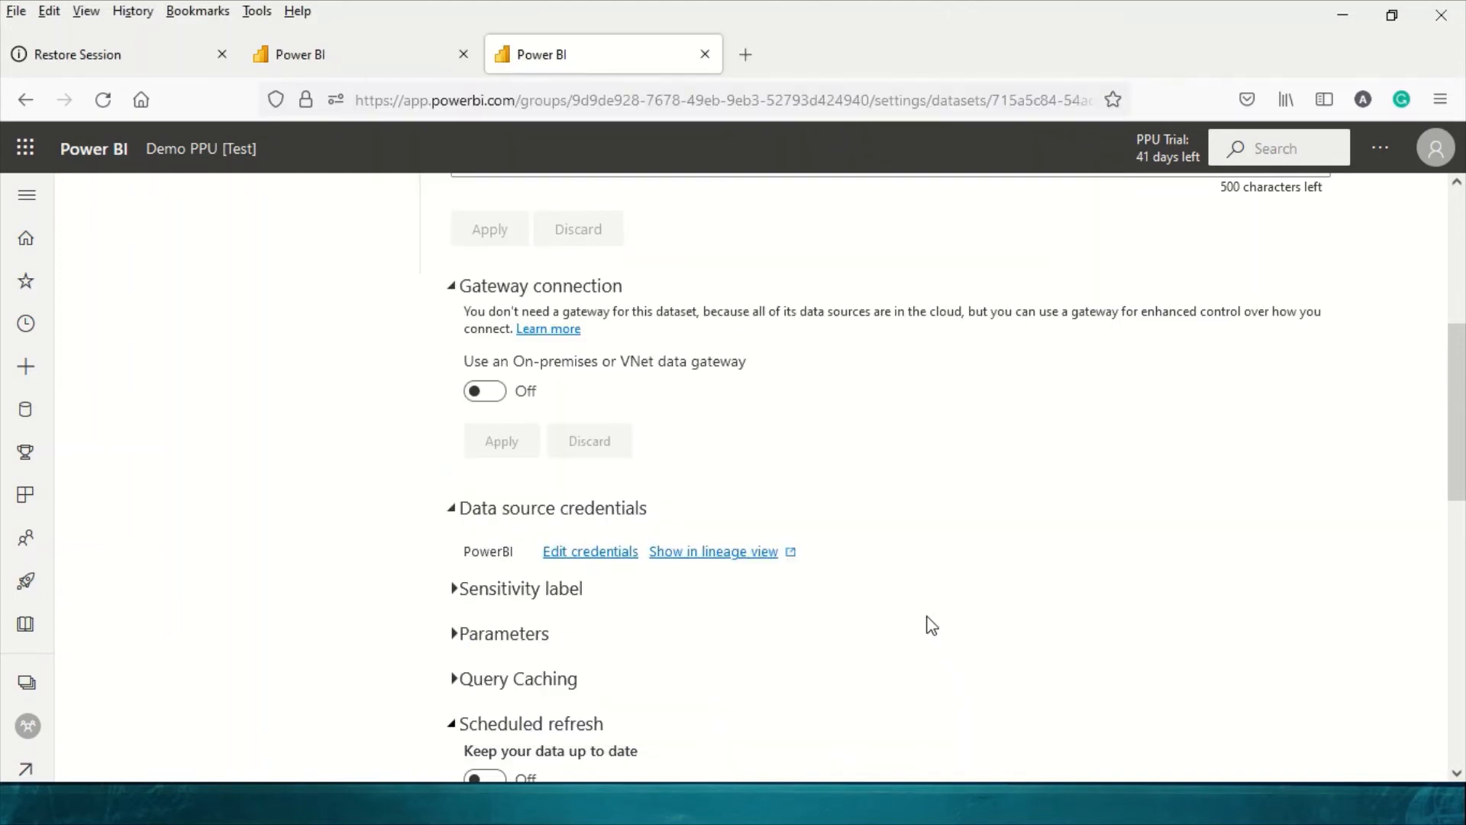
key(alt+Tab)
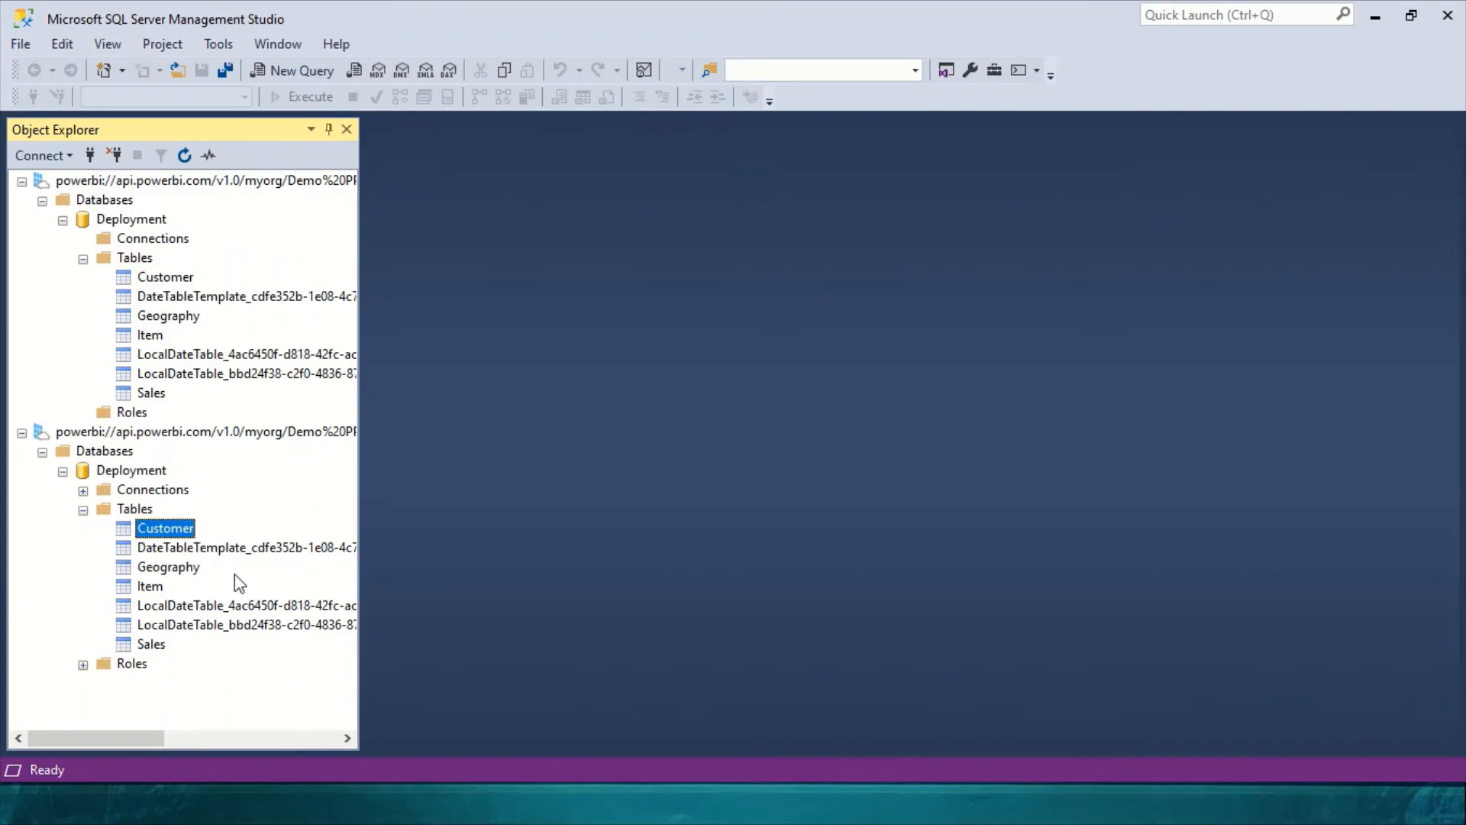
Step: Go back to the Demo PPU [Test] workspace in Power BI, open its Deployment report, and reload it
key(alt+Tab)
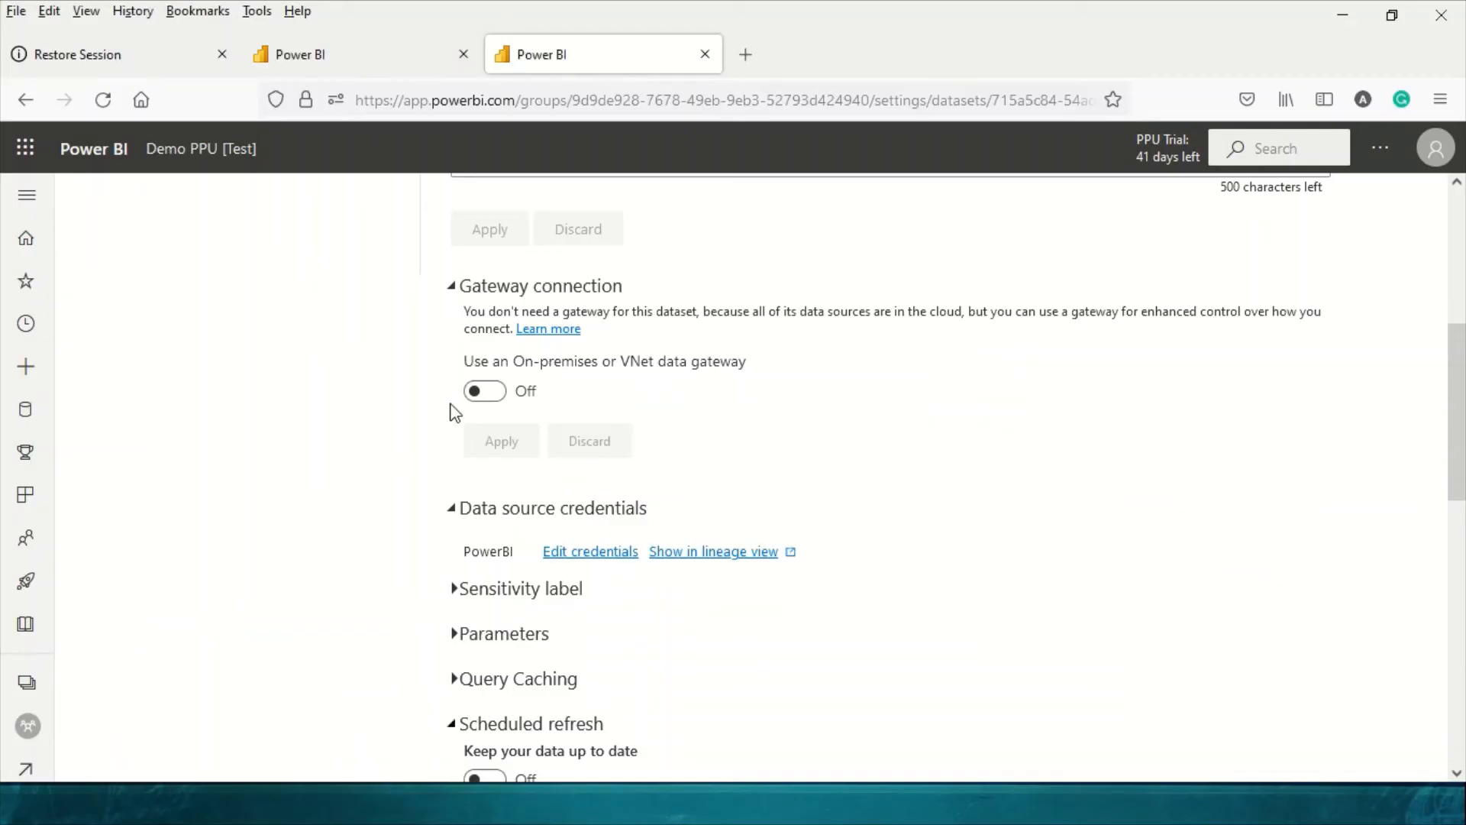
scroll(456, 412, up, 5)
click(245, 150)
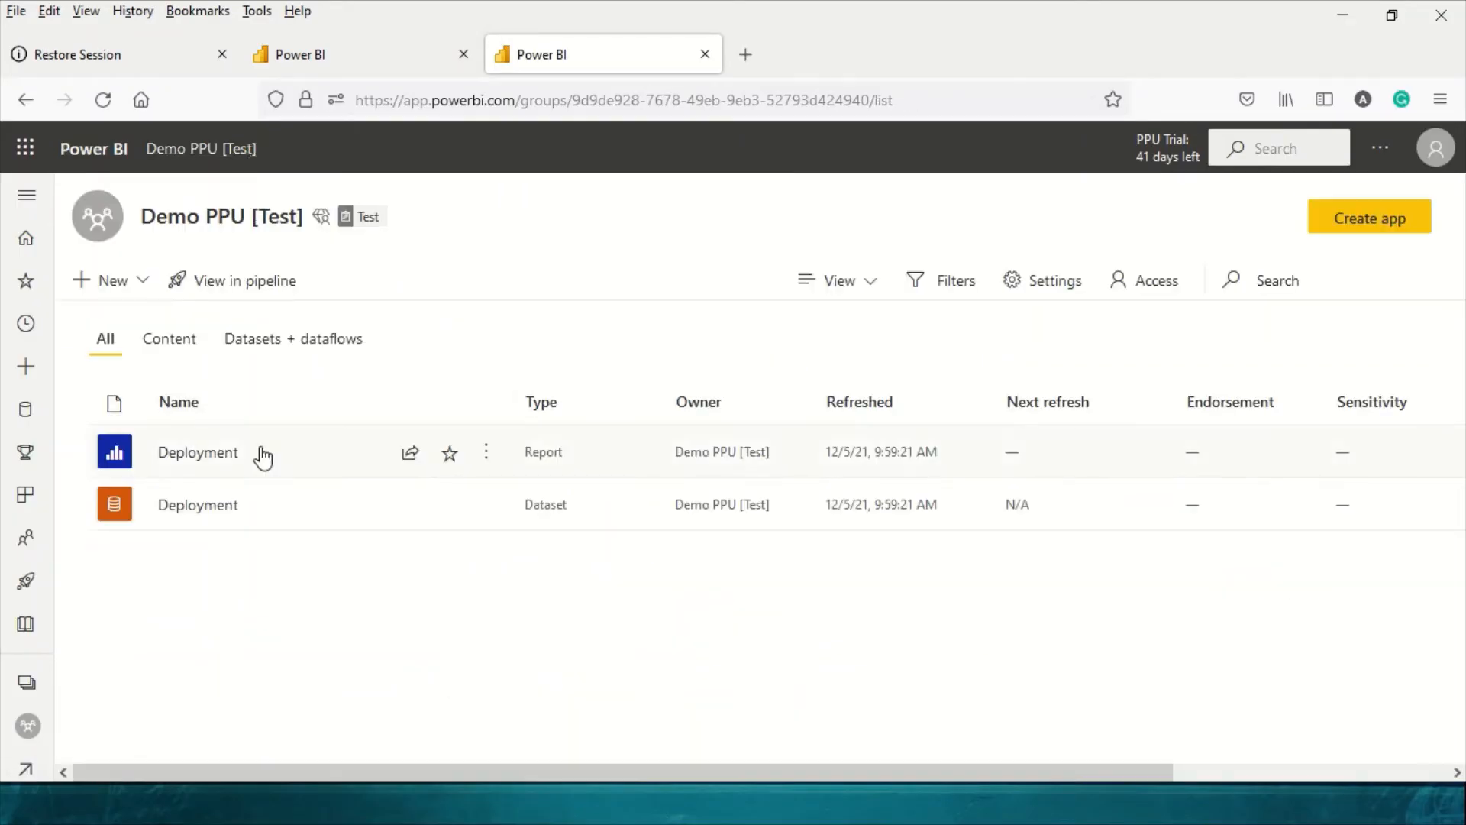
click(189, 456)
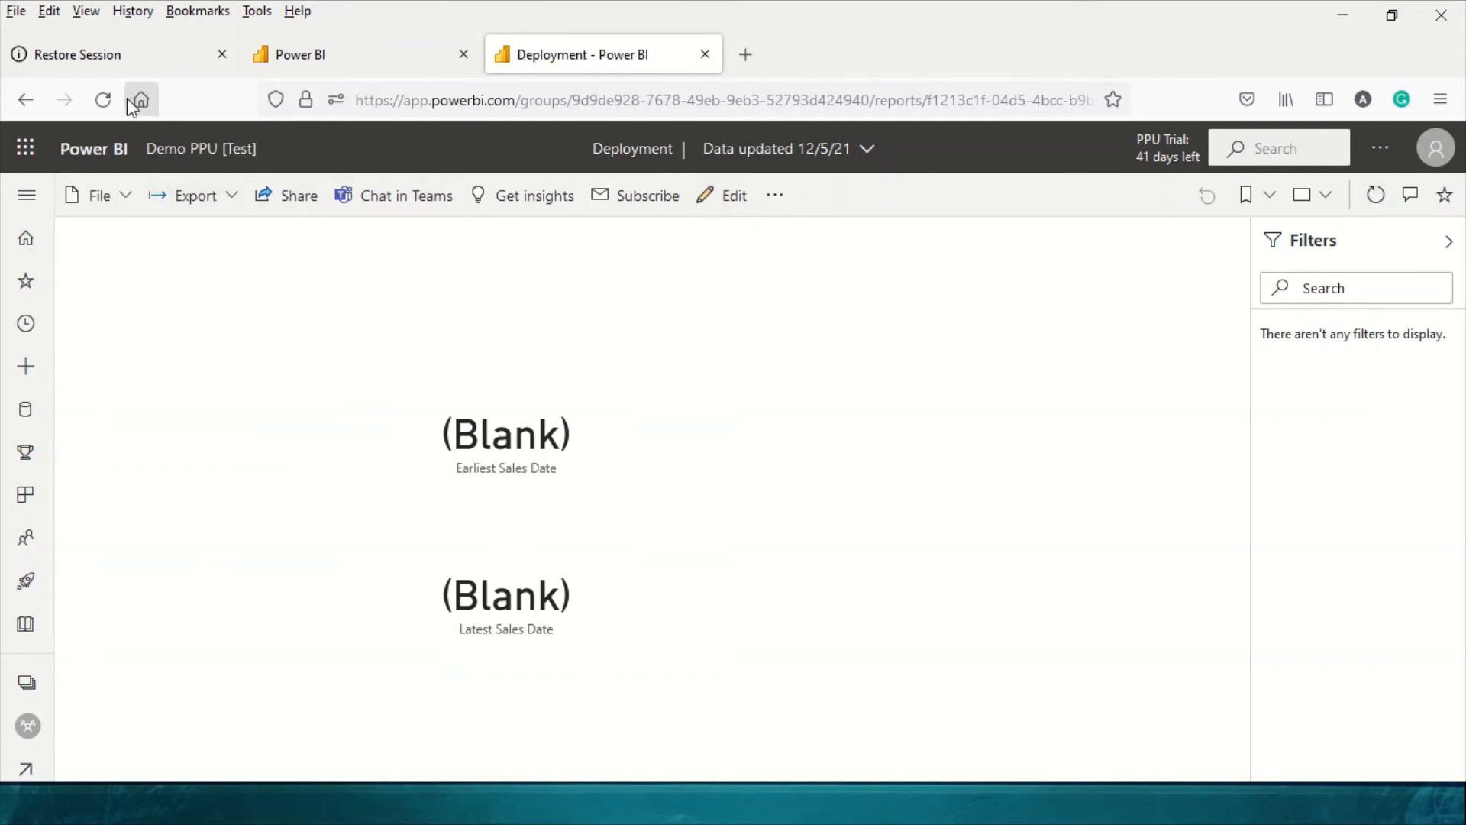
click(103, 99)
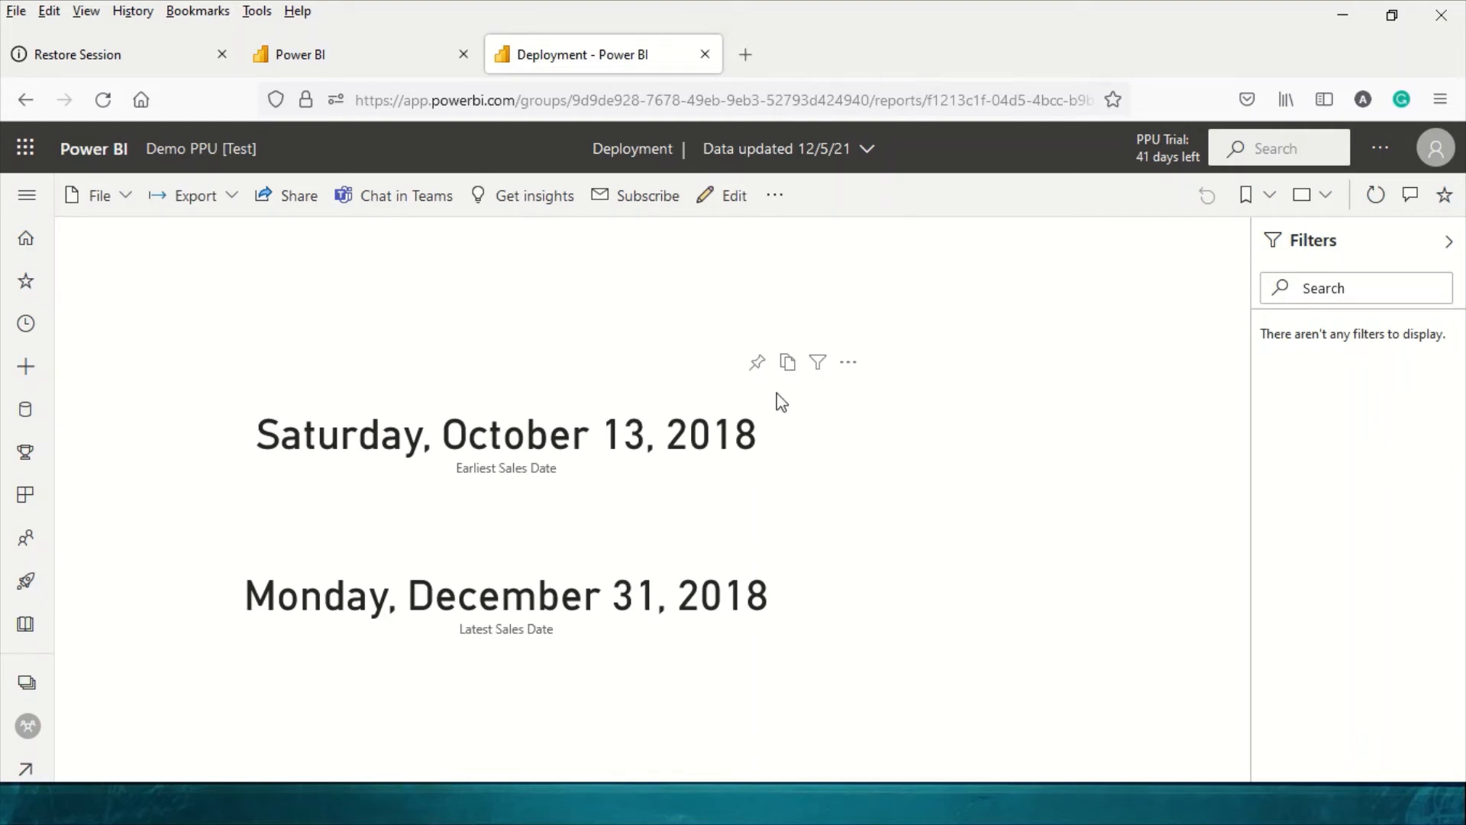
Step: Open the Deployment report for editing and add a new page
click(725, 197)
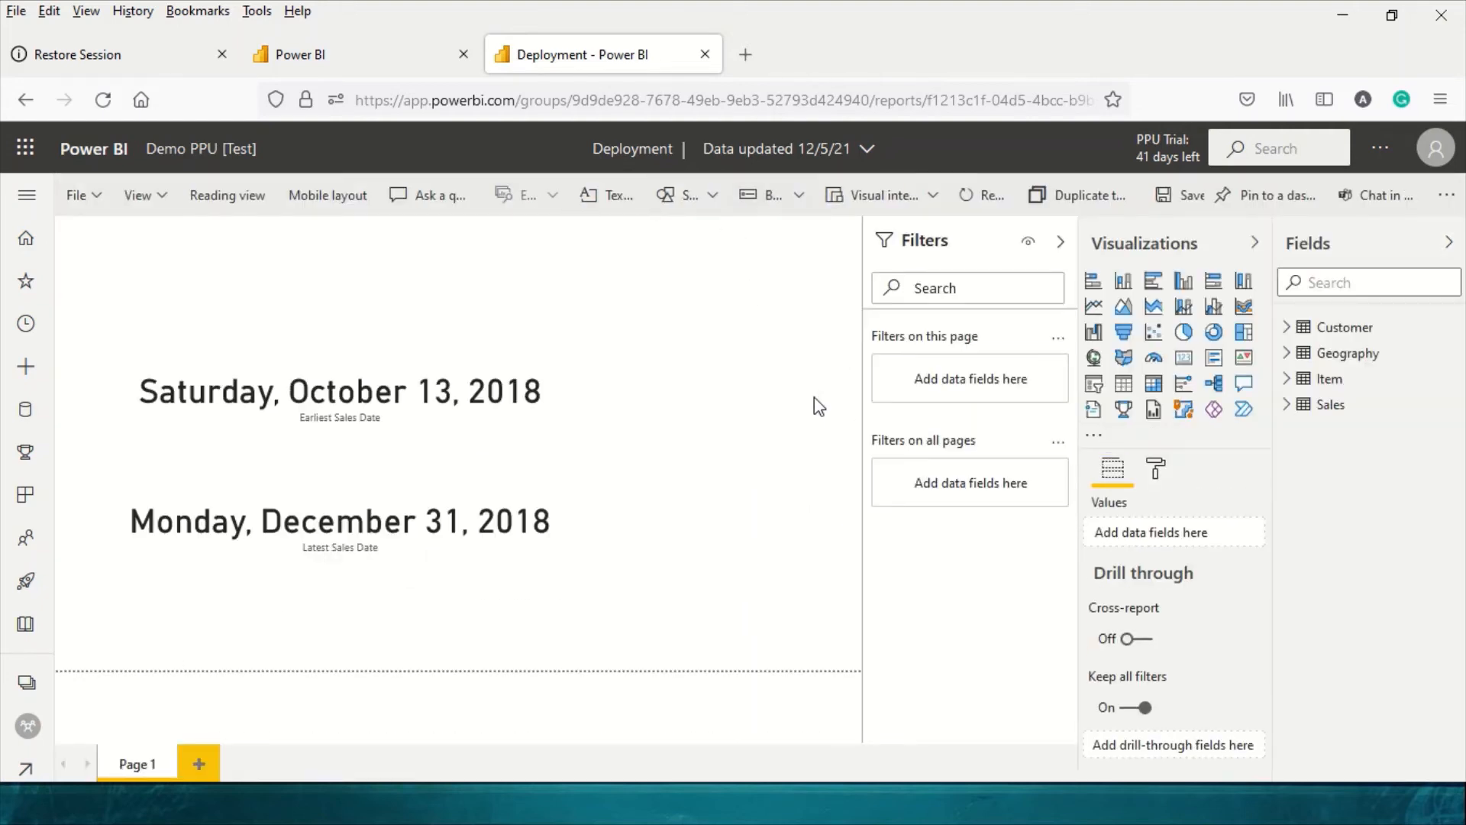
click(200, 763)
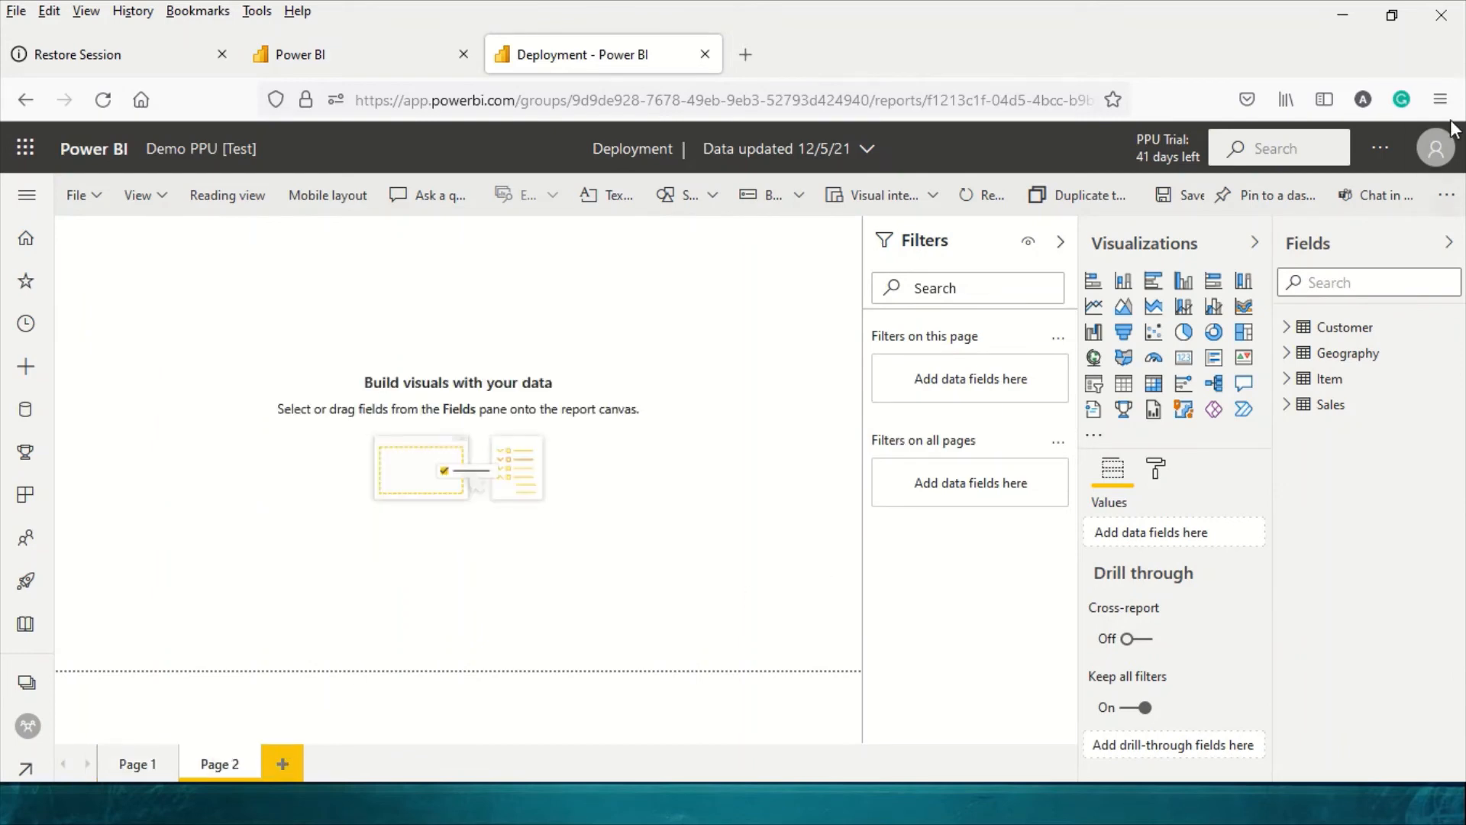
Step: Build a table on Page 2 from the Item table's Brand and the Sales table's Qty, and enlarge the visual
click(1288, 380)
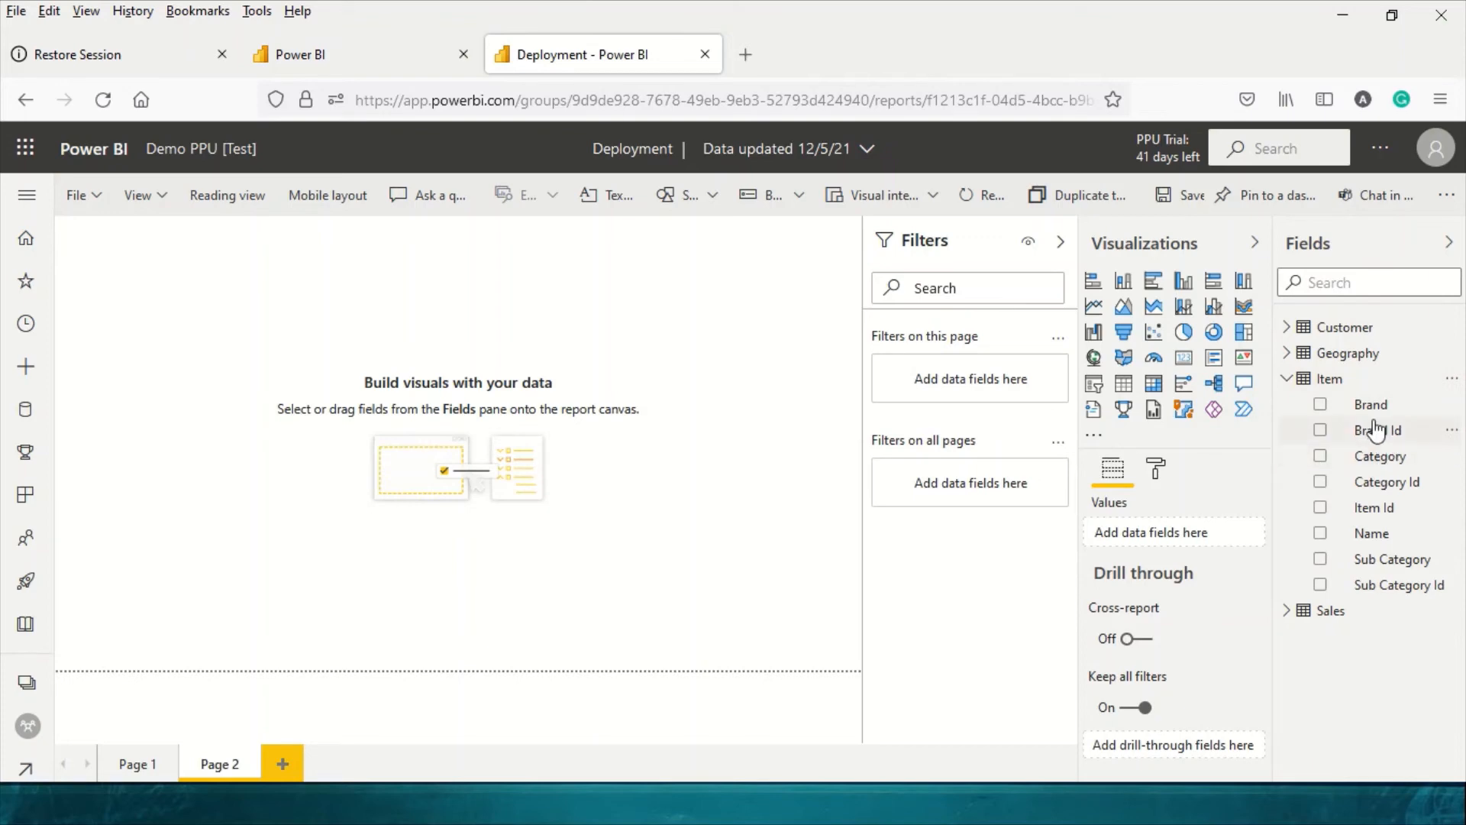
drag(1374, 430, 371, 353)
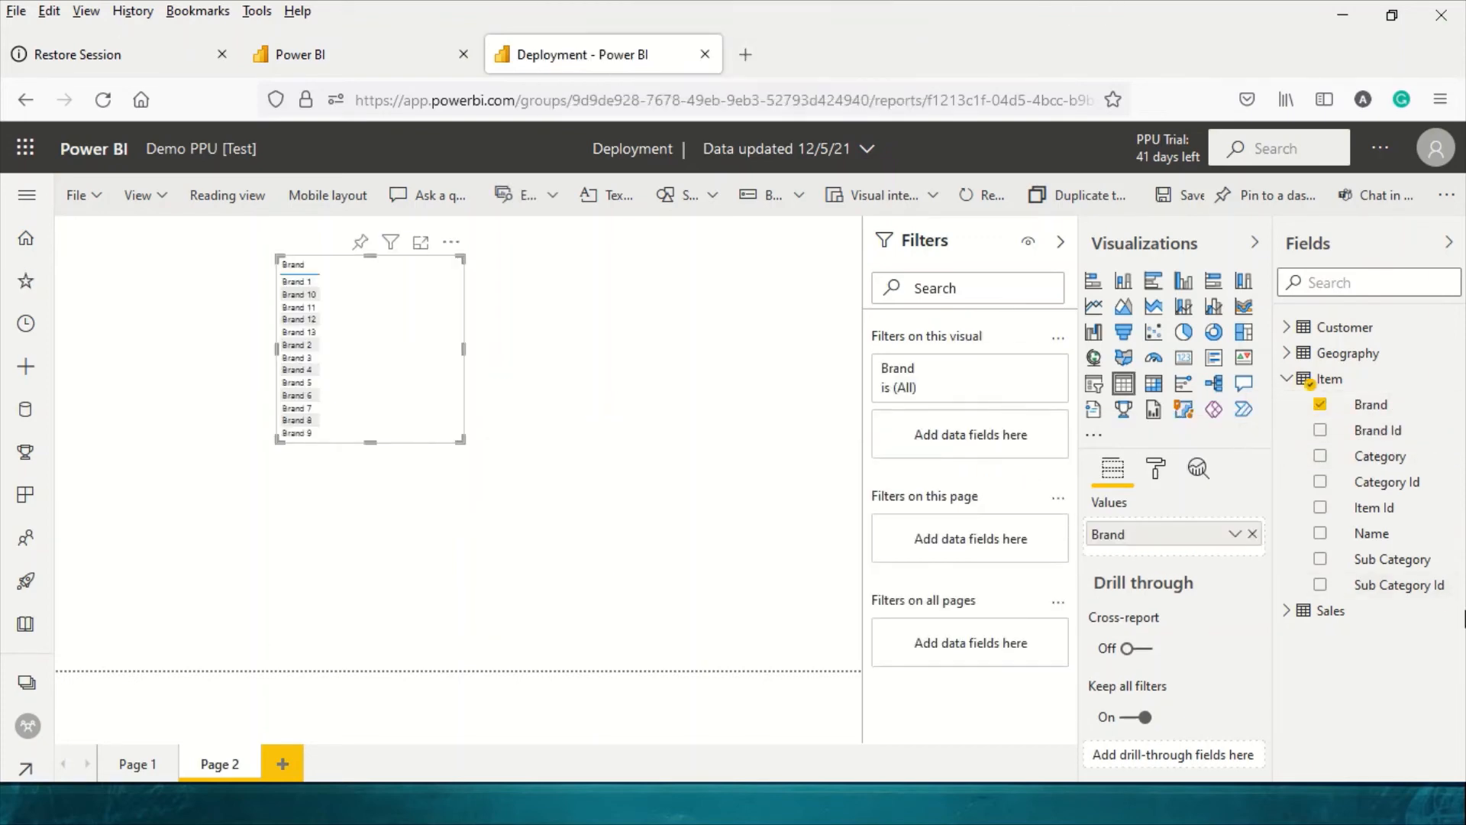
click(1288, 611)
scroll(1371, 672, down, 3)
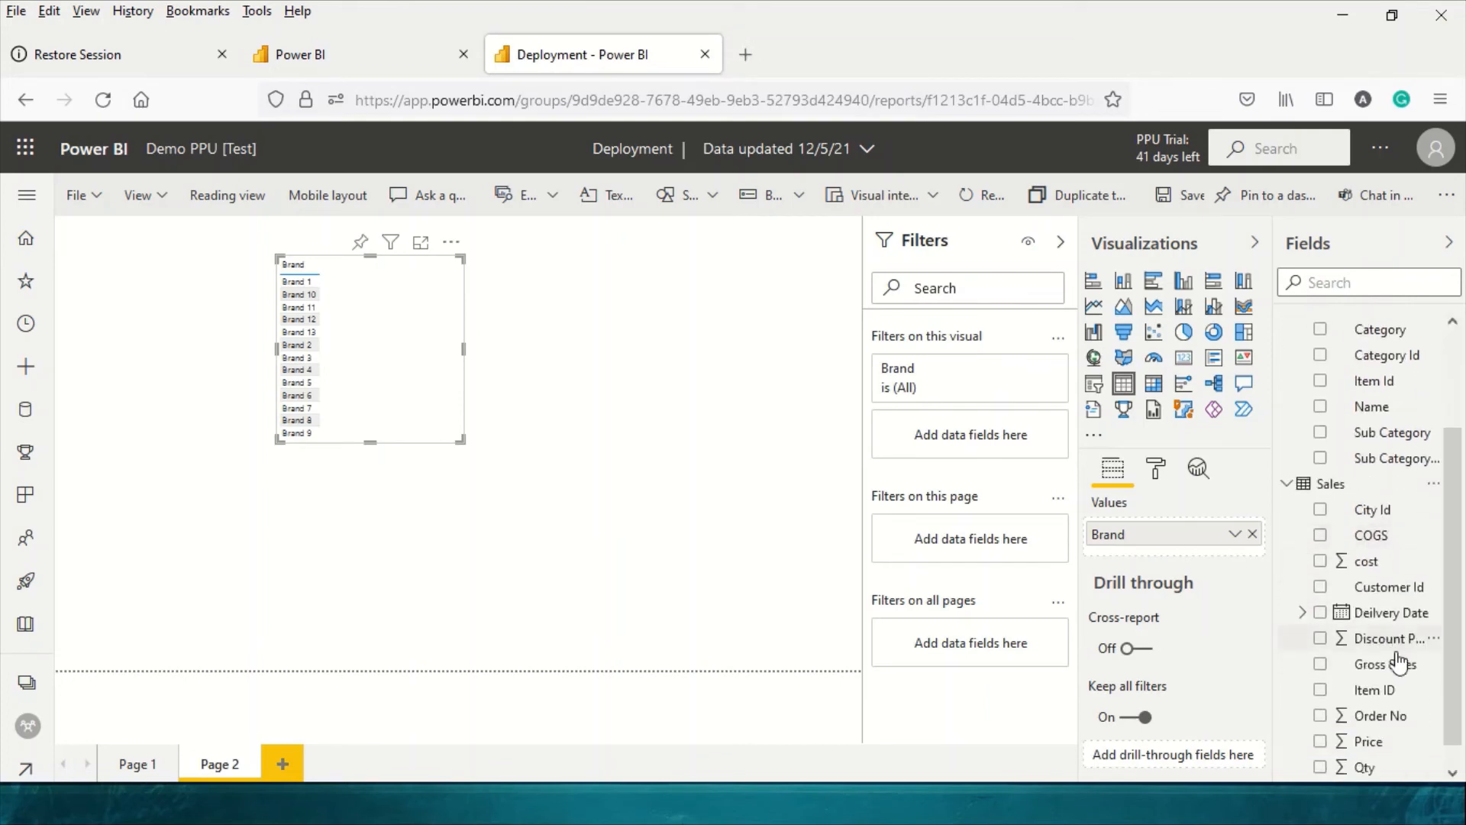
drag(1365, 743, 410, 326)
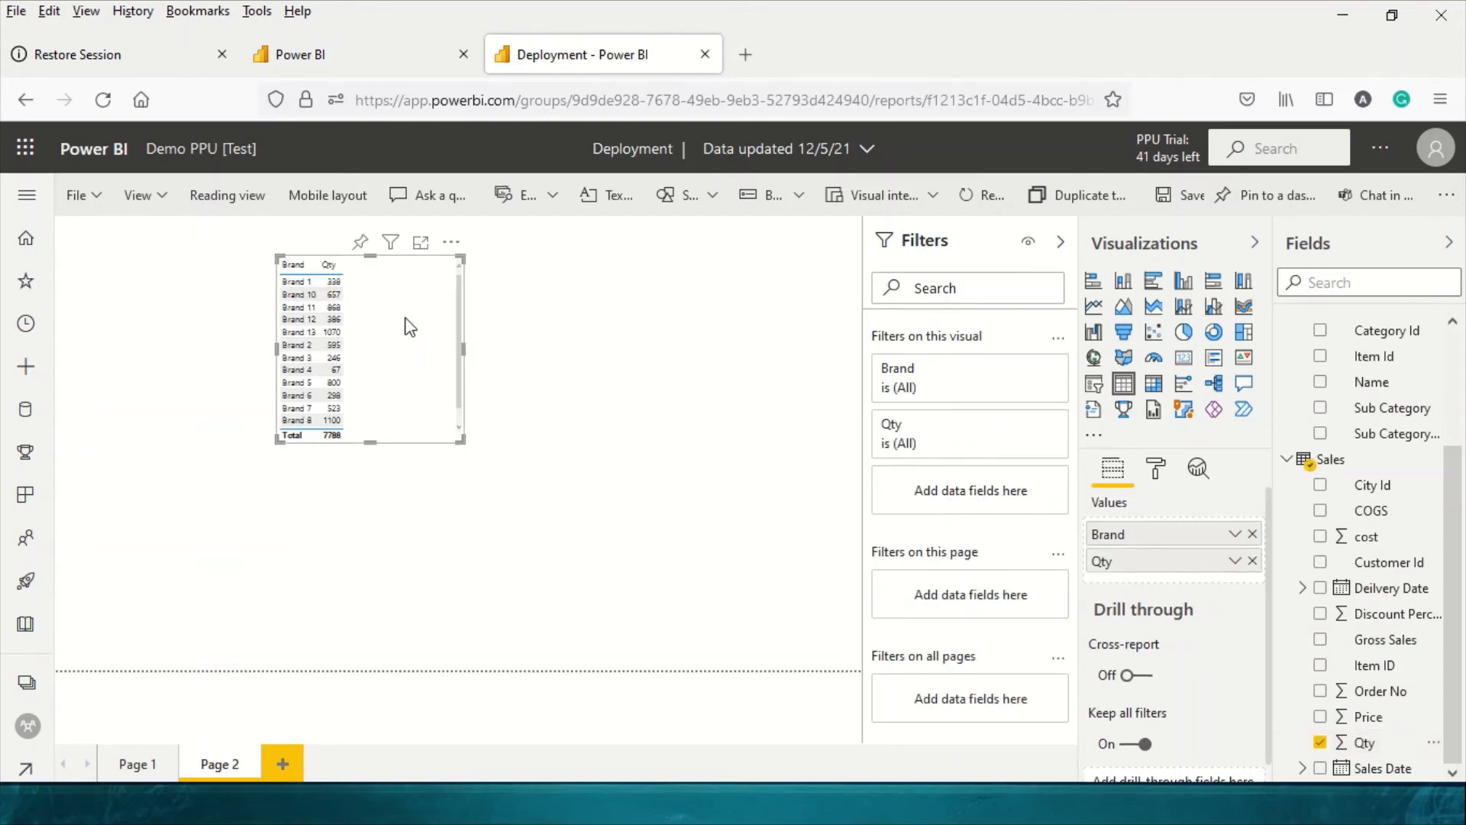
drag(468, 446, 515, 500)
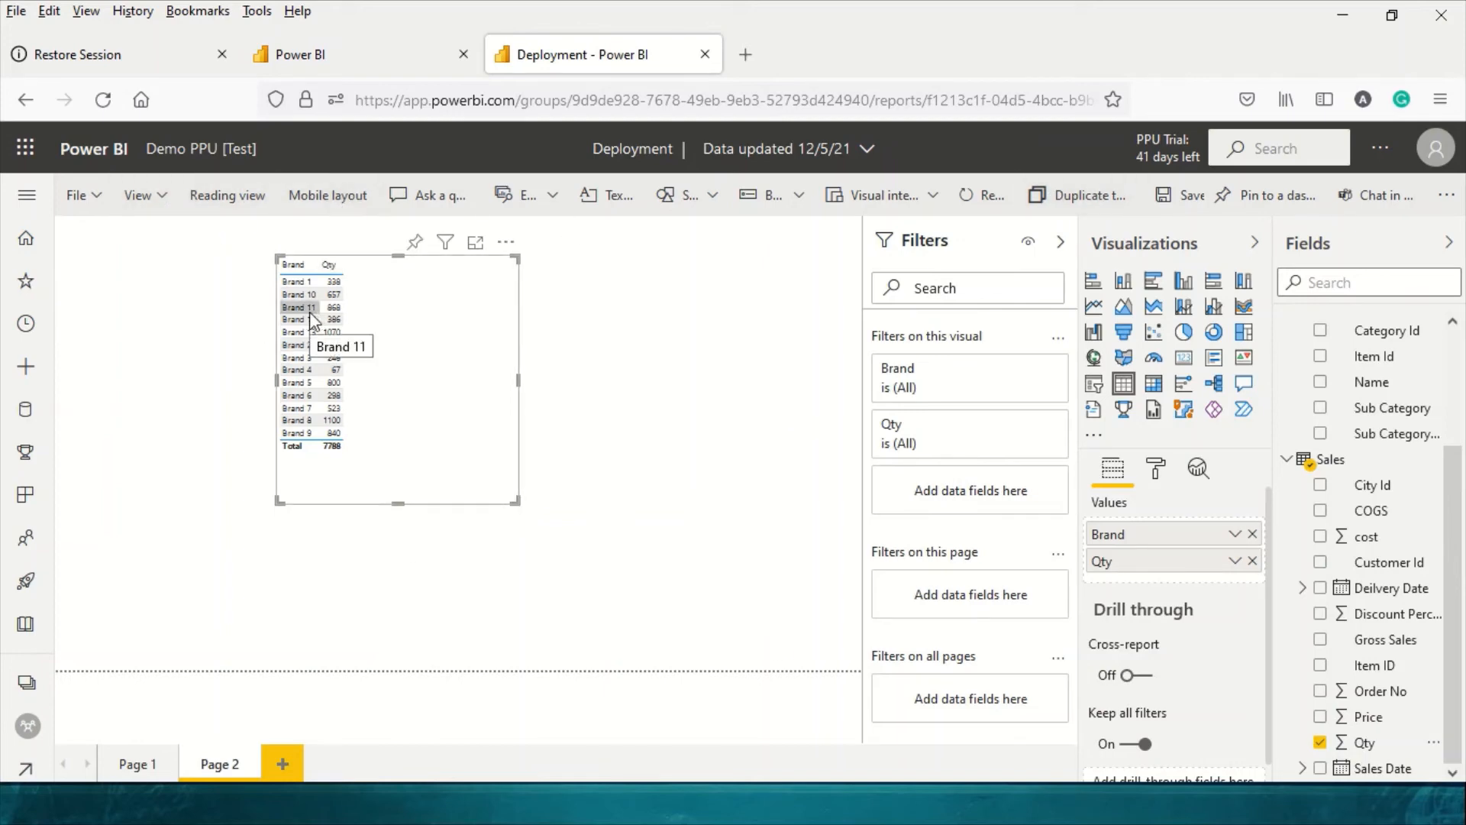
Step: Save the Deployment report, leave editing, and open the deployment pipeline from the Demo PPU [Test] workspace
click(1169, 196)
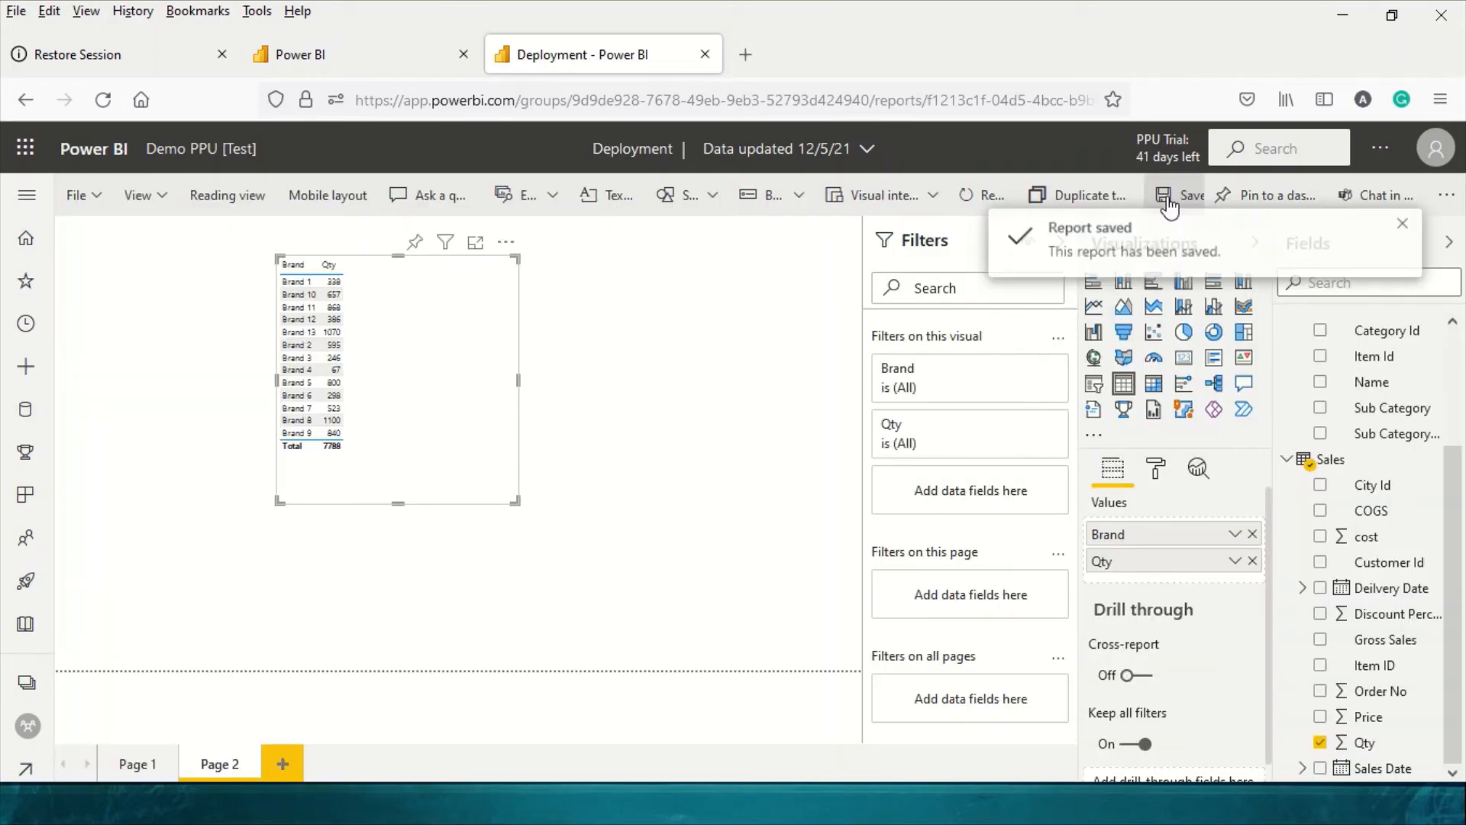
click(206, 202)
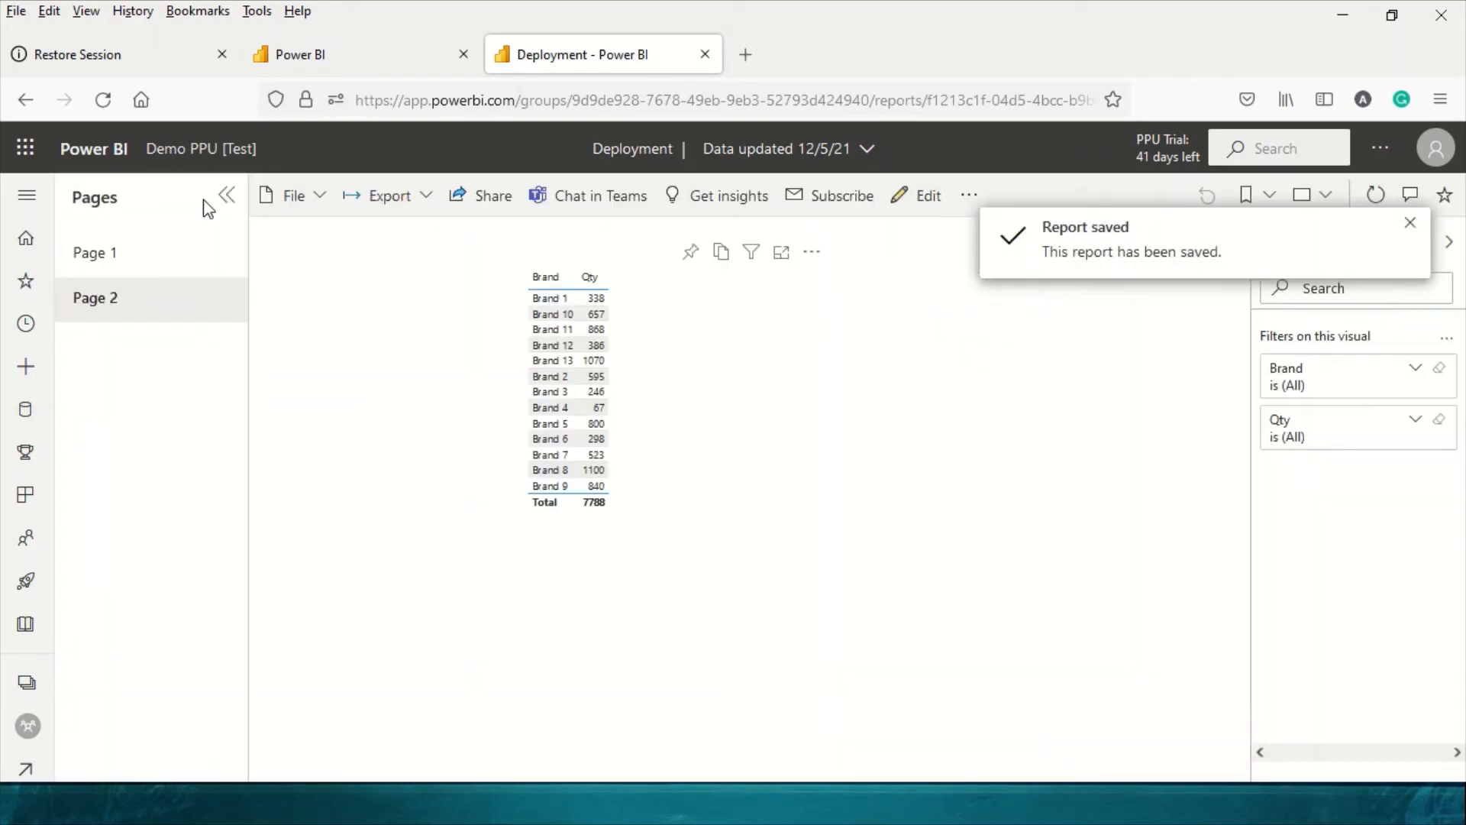
click(206, 150)
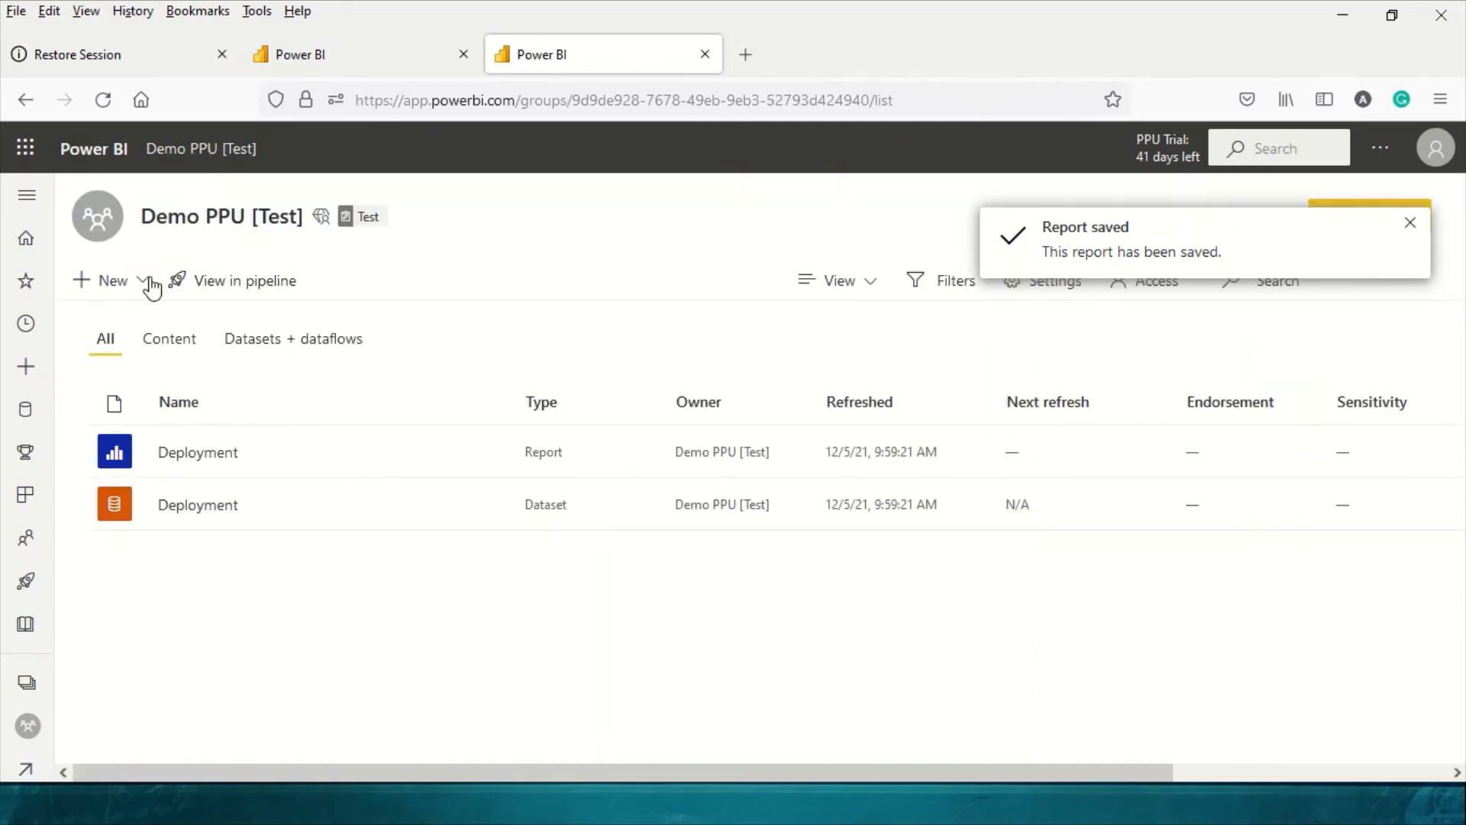
click(228, 282)
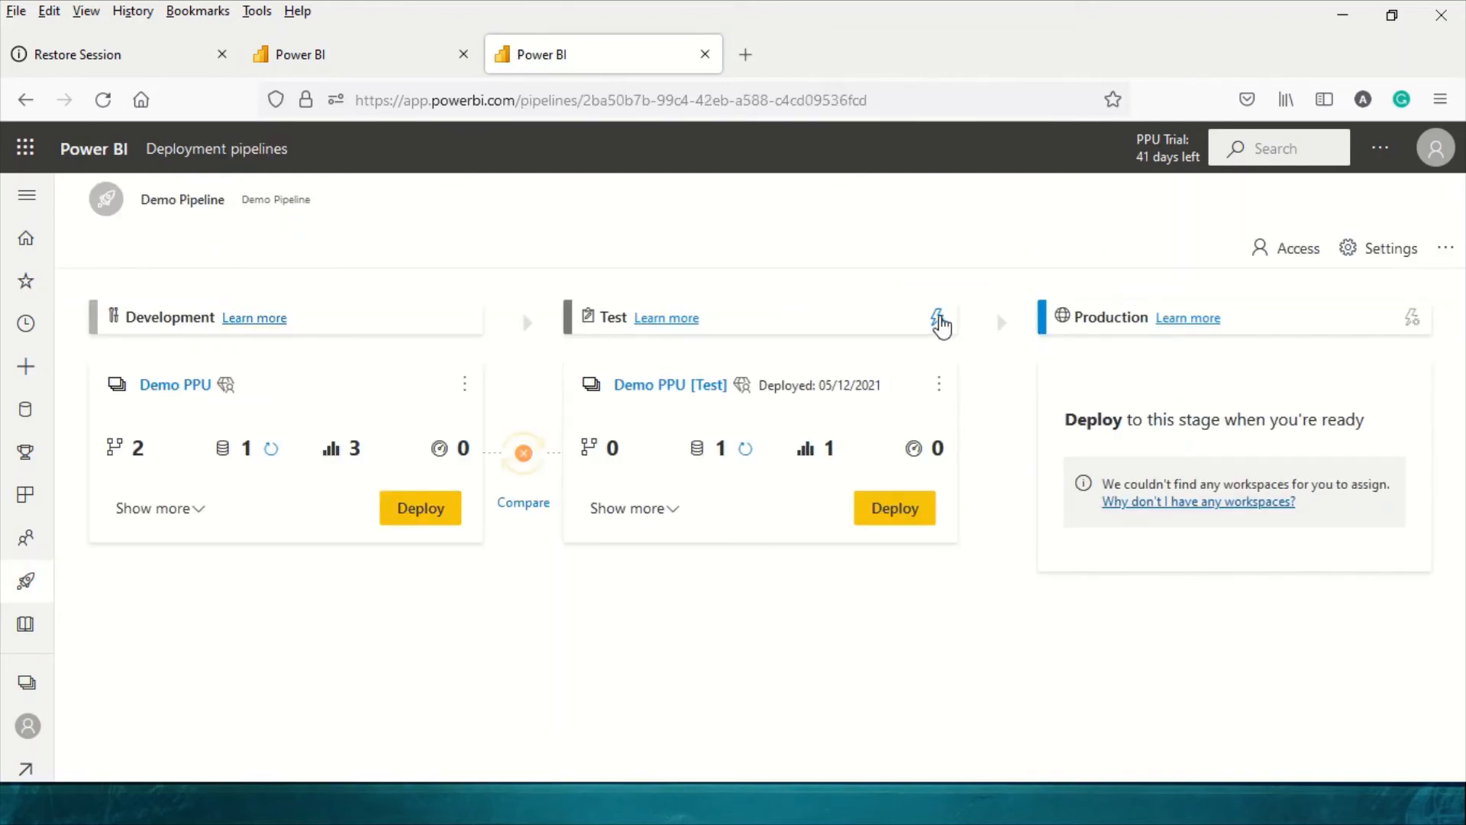
Step: Open the Test stage's deployment settings and expand the parameter rules of the Deployment dataset
click(938, 320)
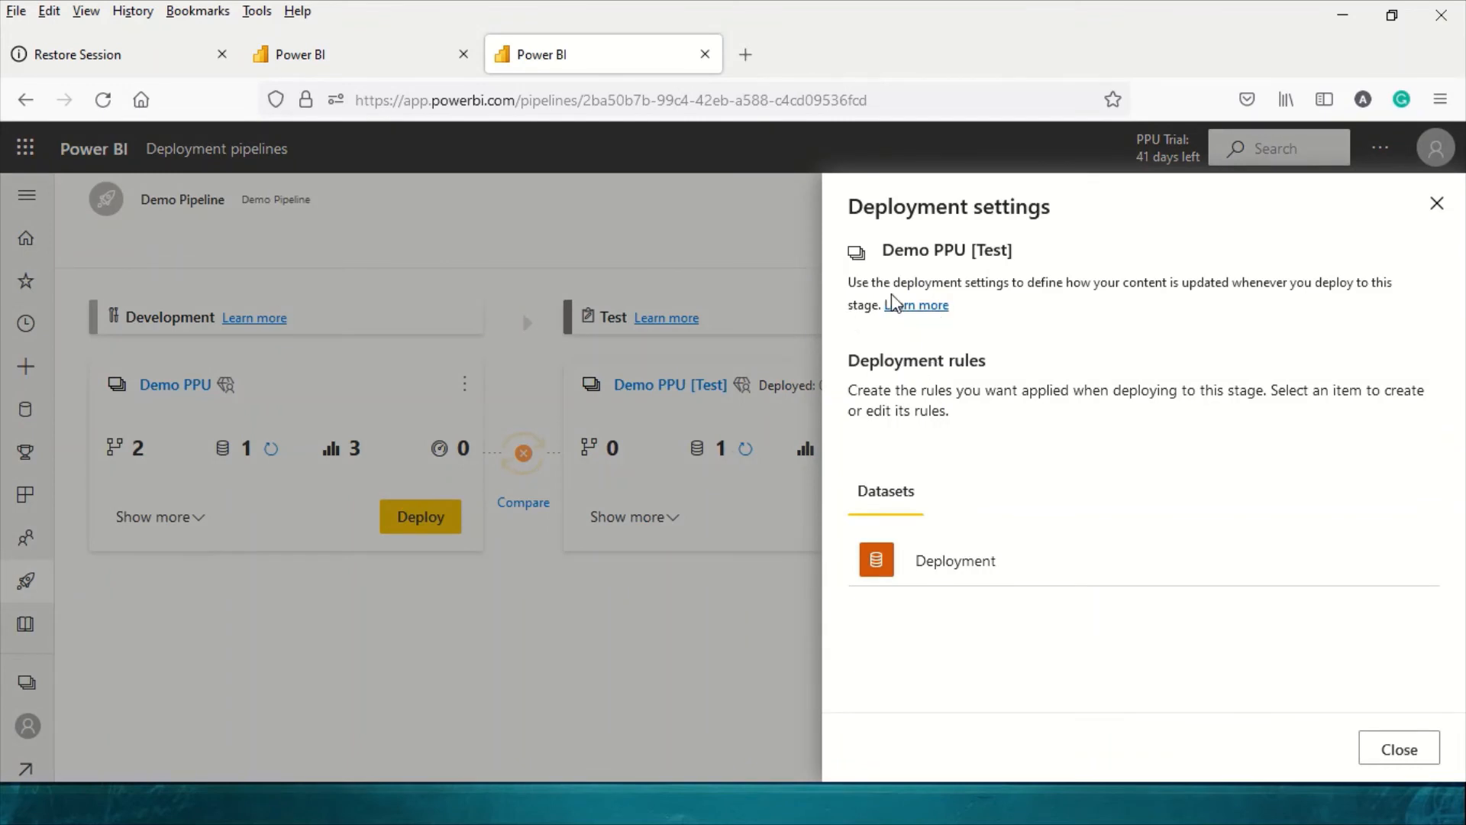
click(741, 316)
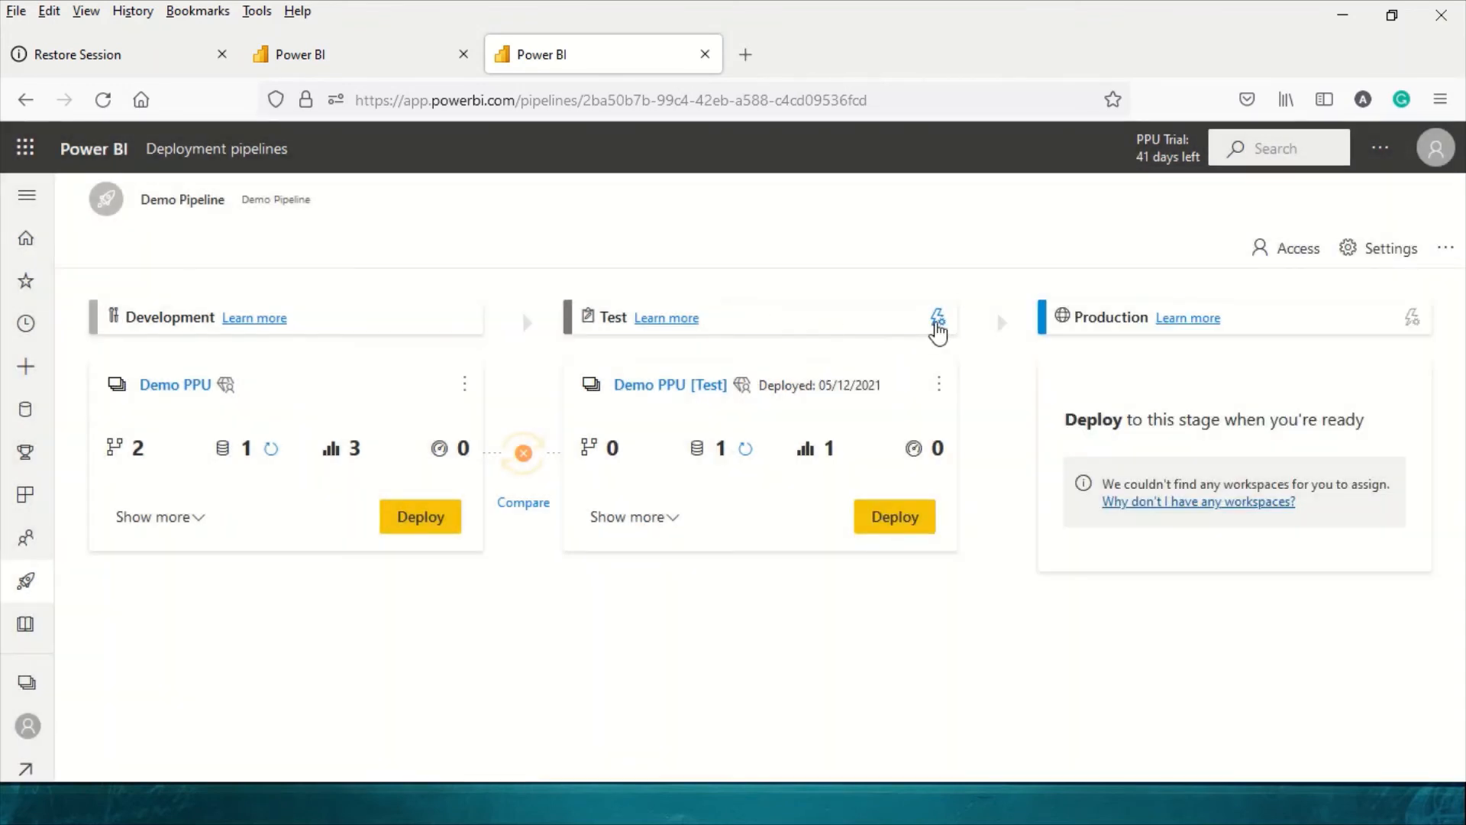
click(938, 319)
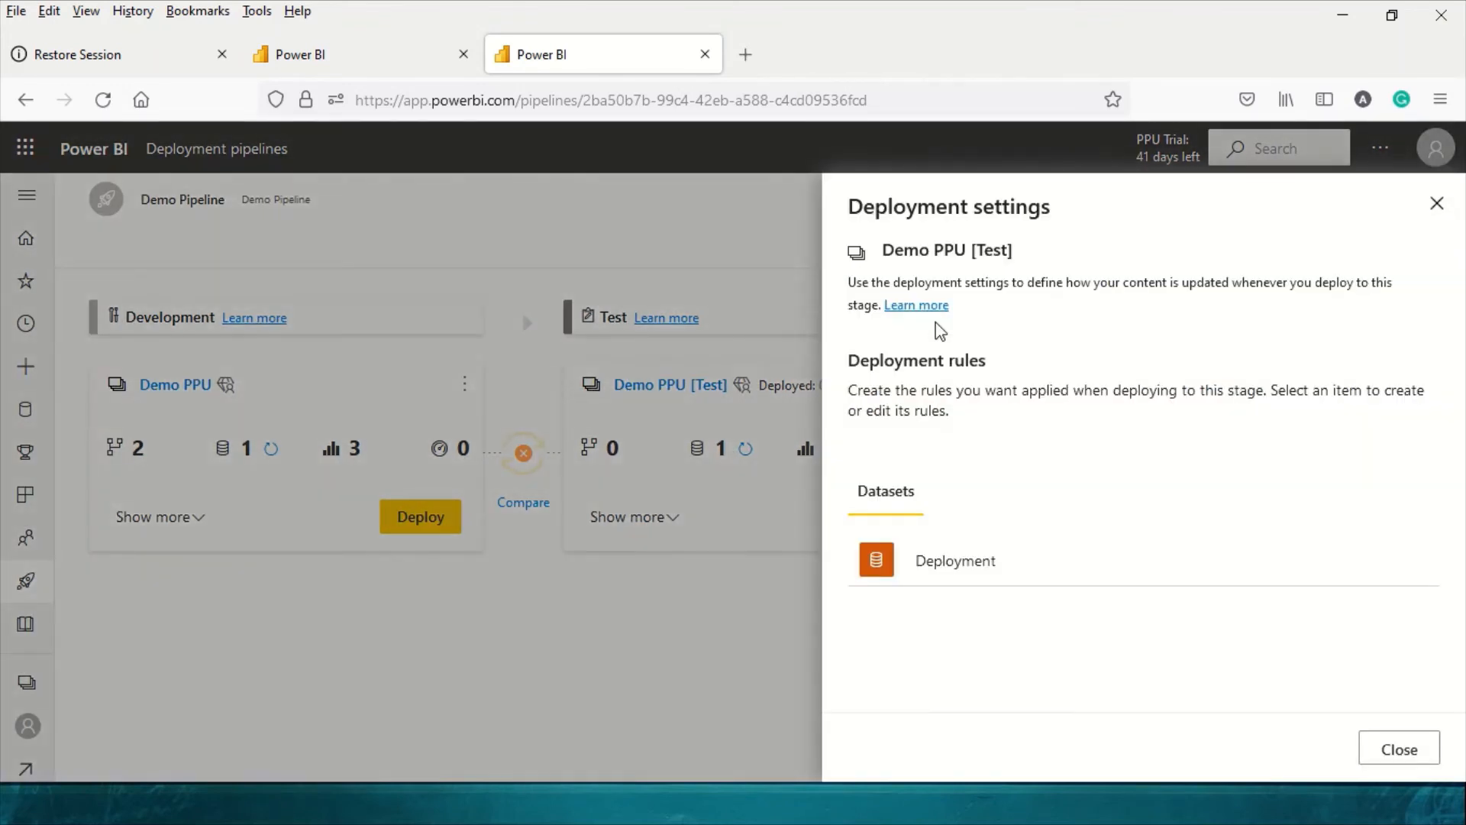
click(956, 556)
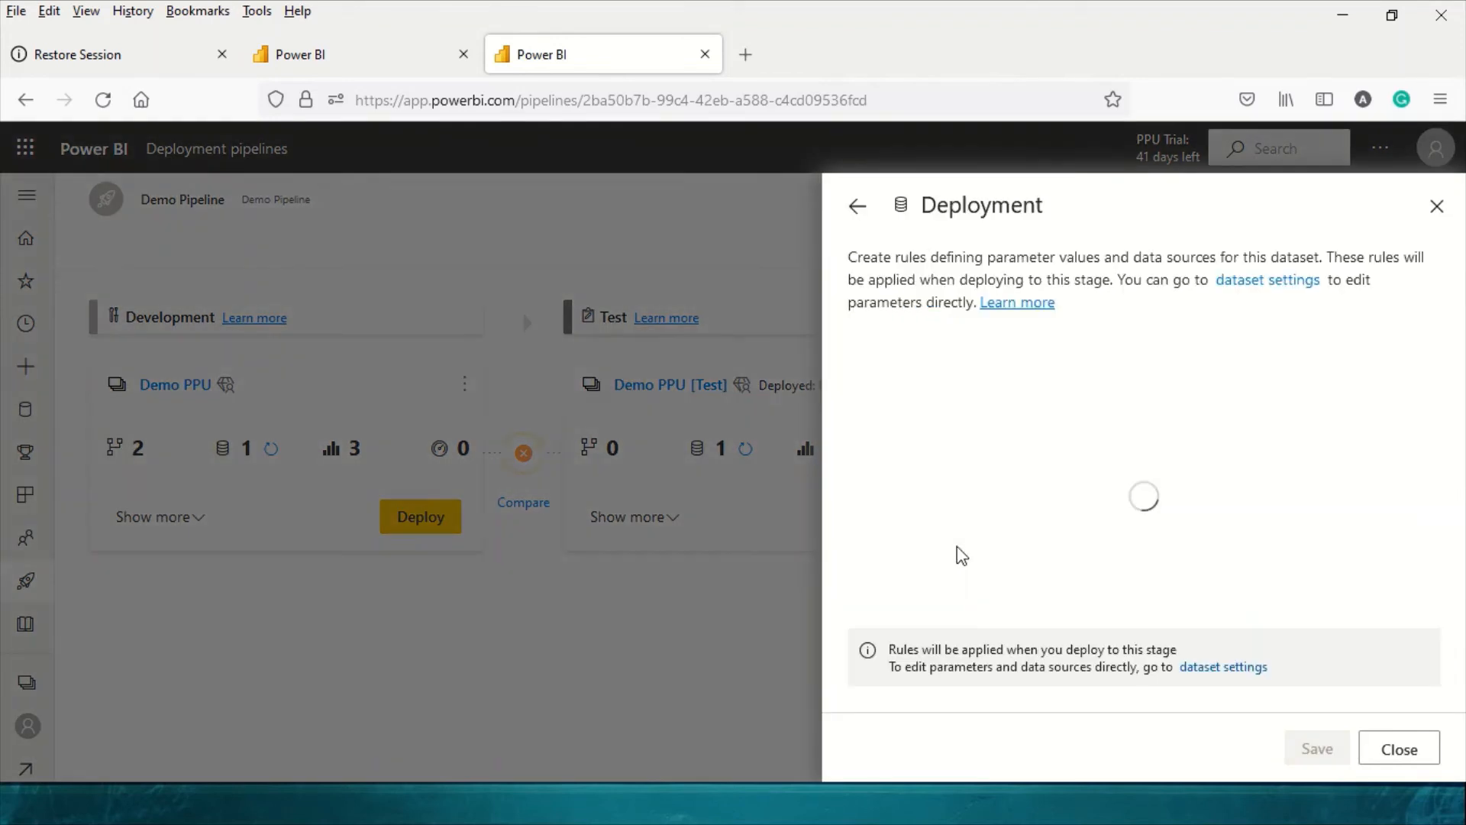
click(860, 442)
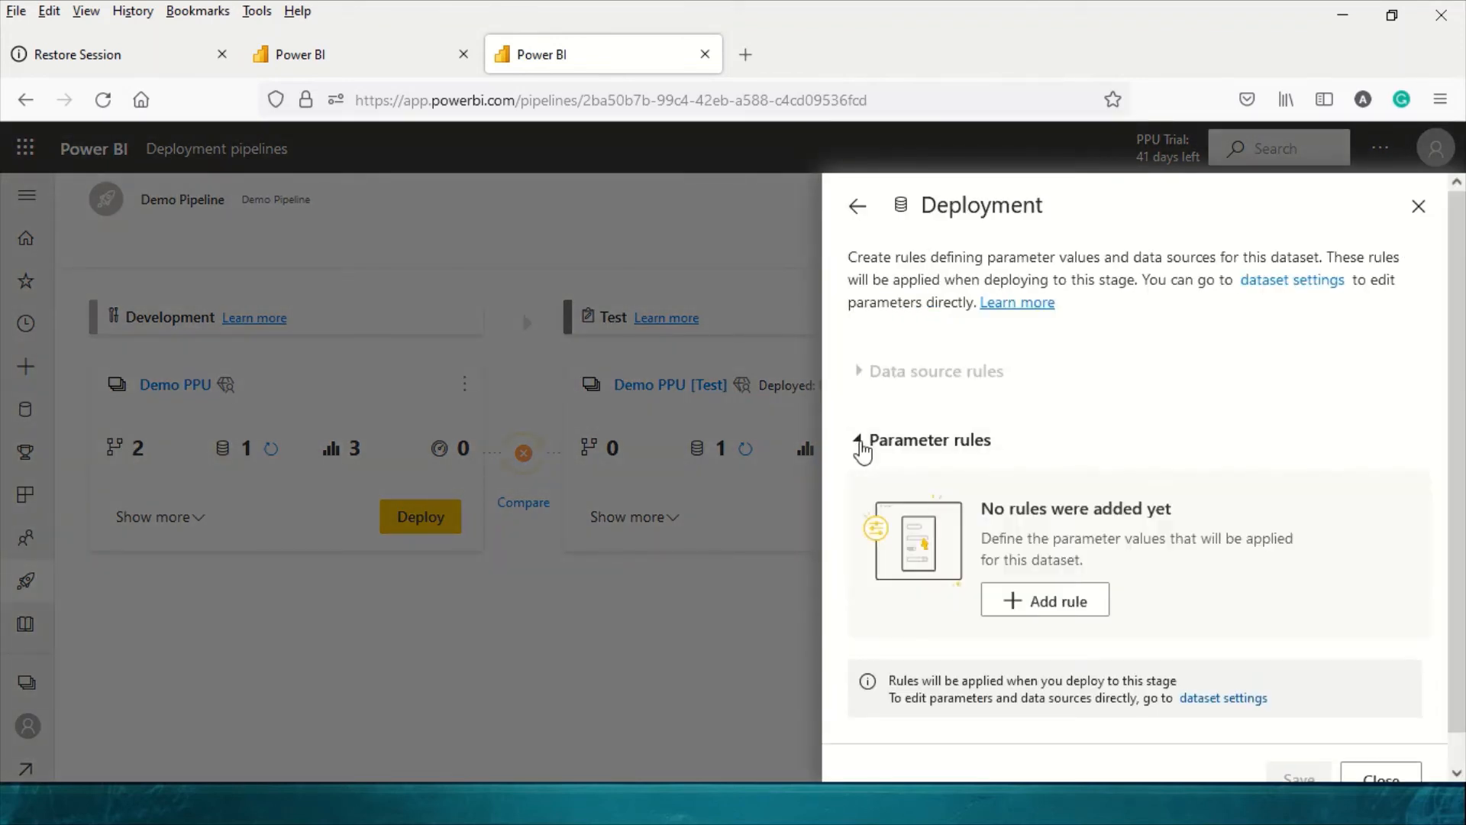
scroll(1026, 434, down, 1)
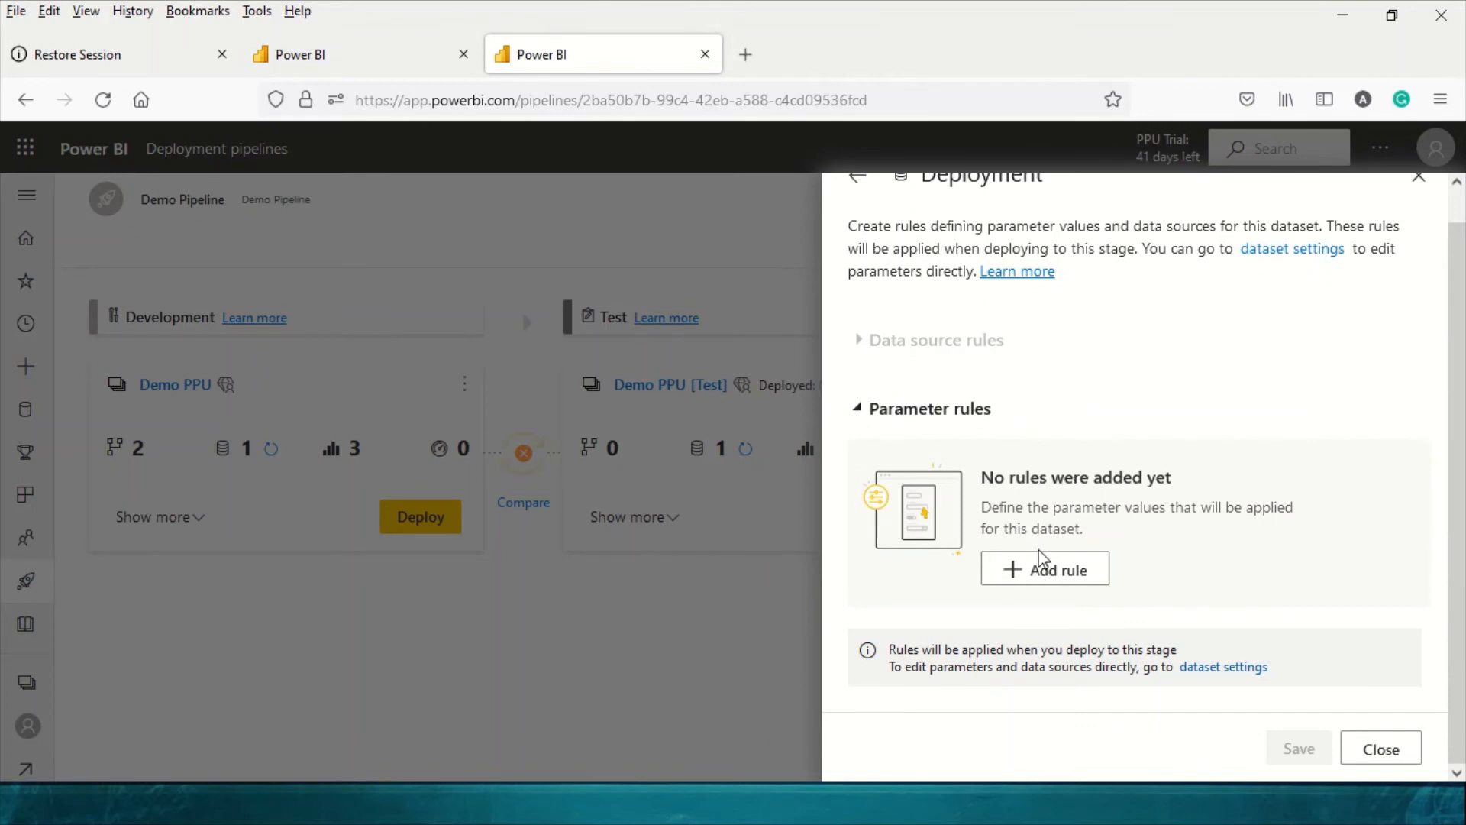
Step: Add two parameter rules to the Deployment dataset, one for RangeStart and one for RangeEnd
click(1042, 569)
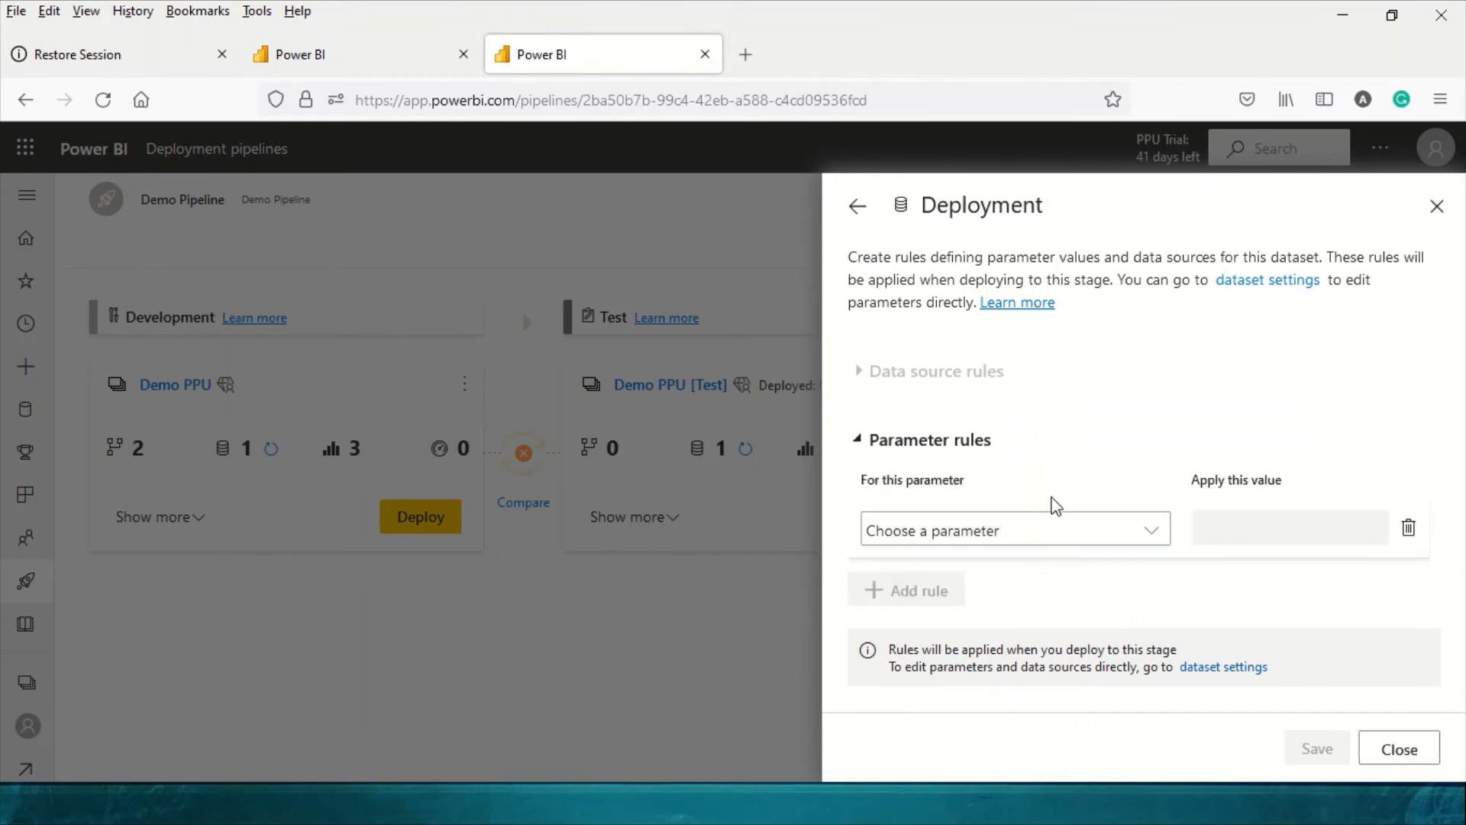
click(1045, 533)
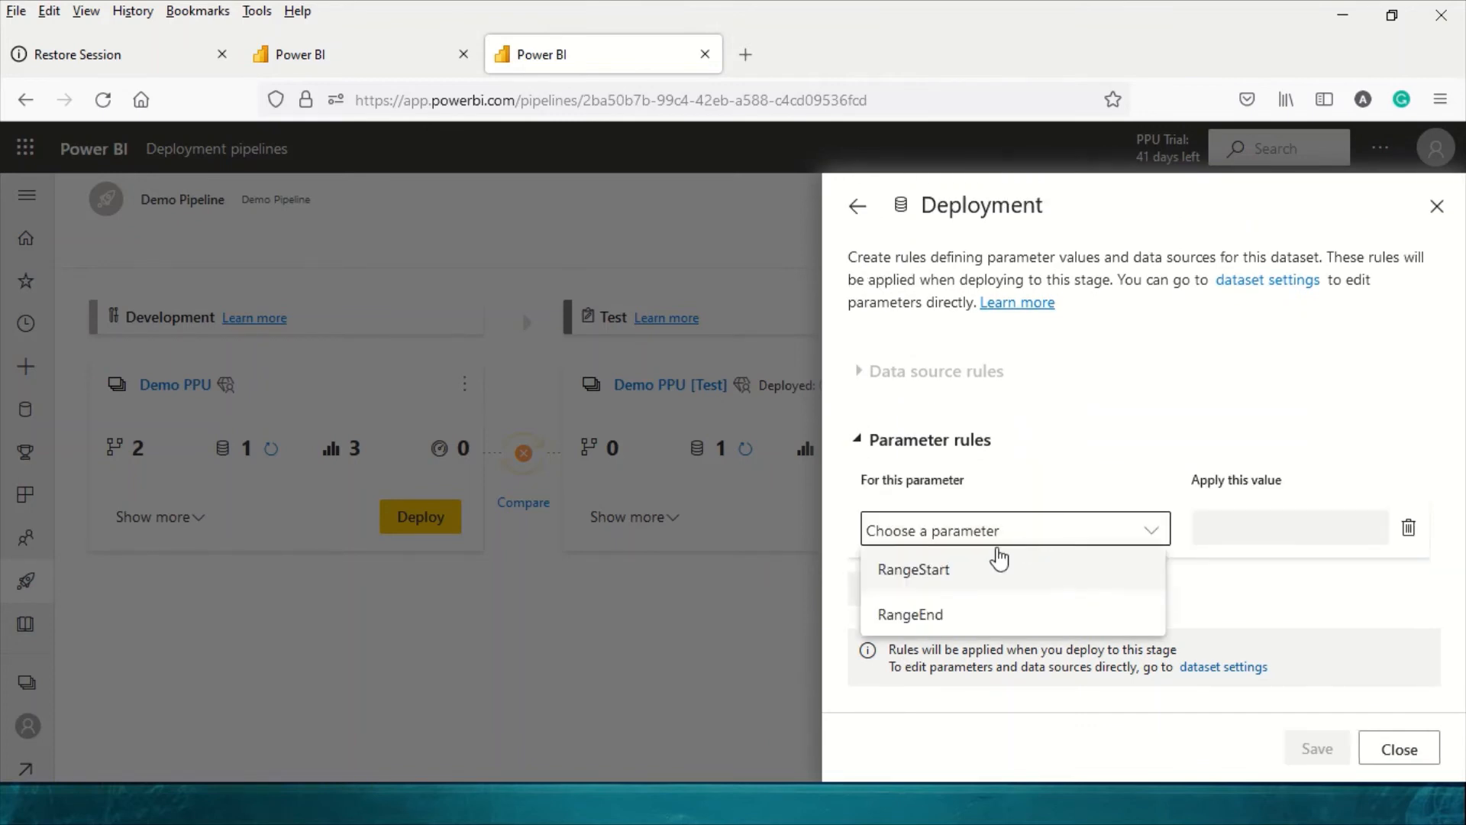
click(934, 584)
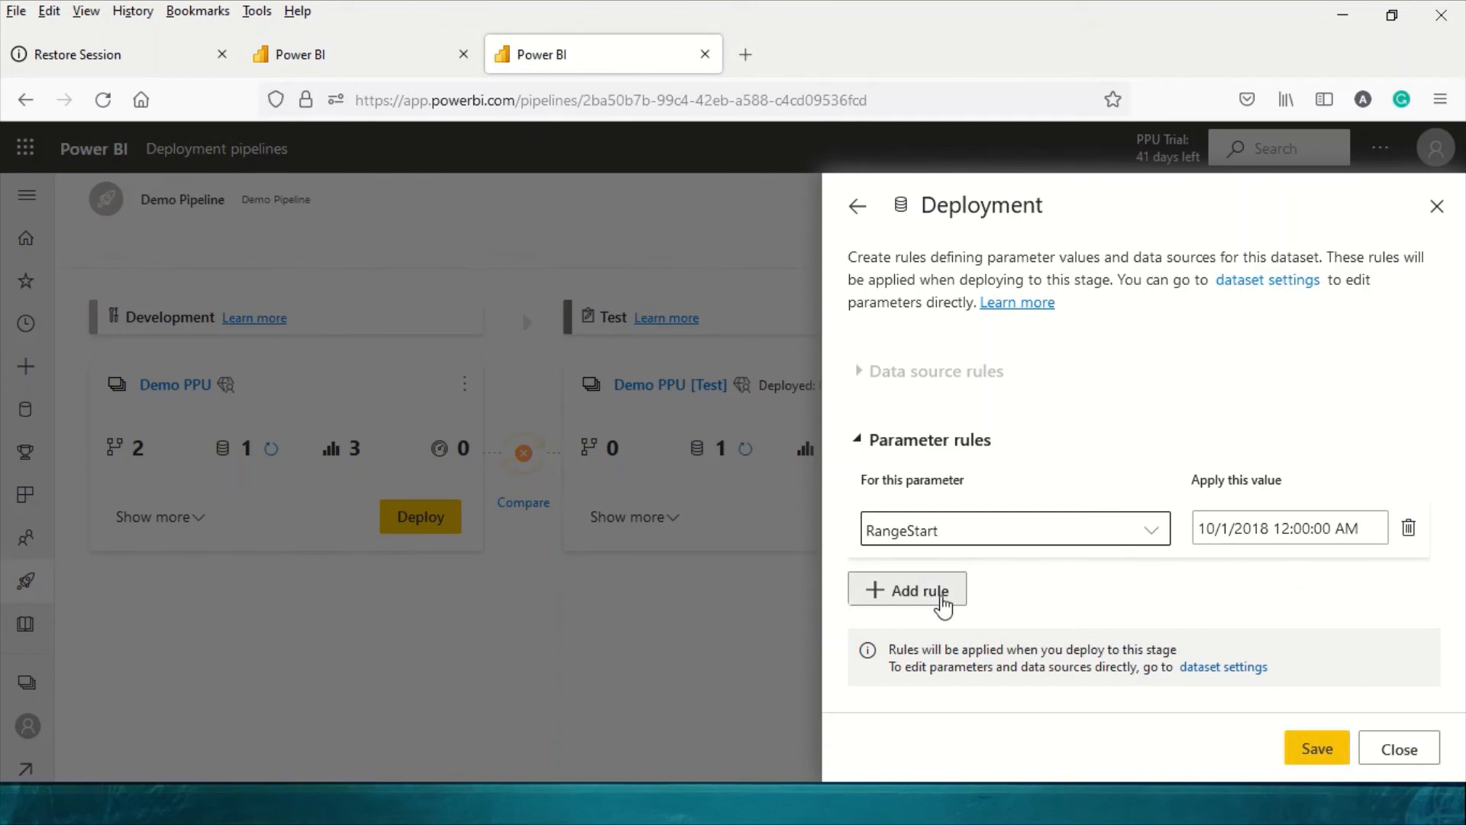
click(944, 602)
click(947, 603)
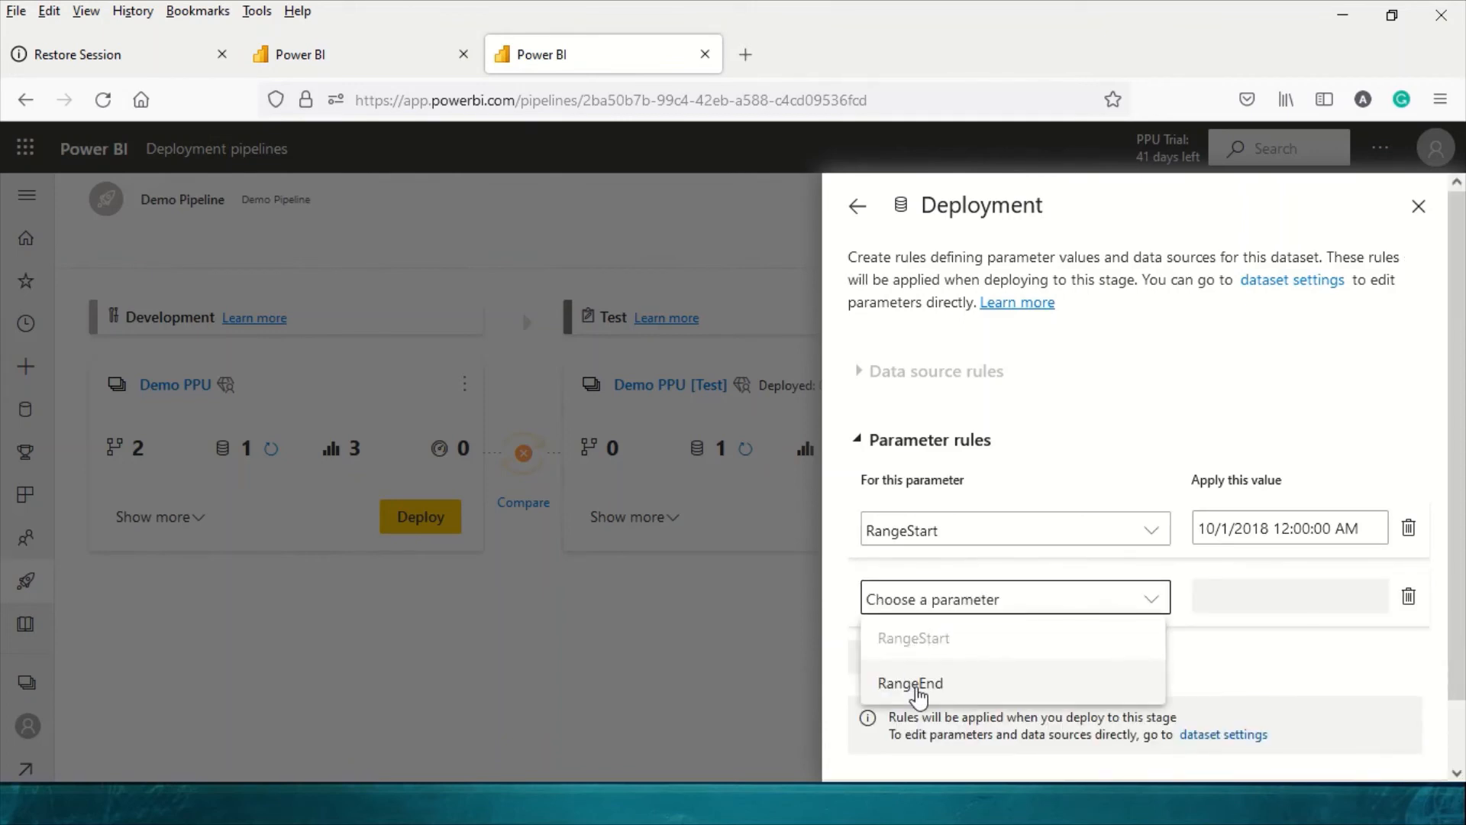
click(921, 690)
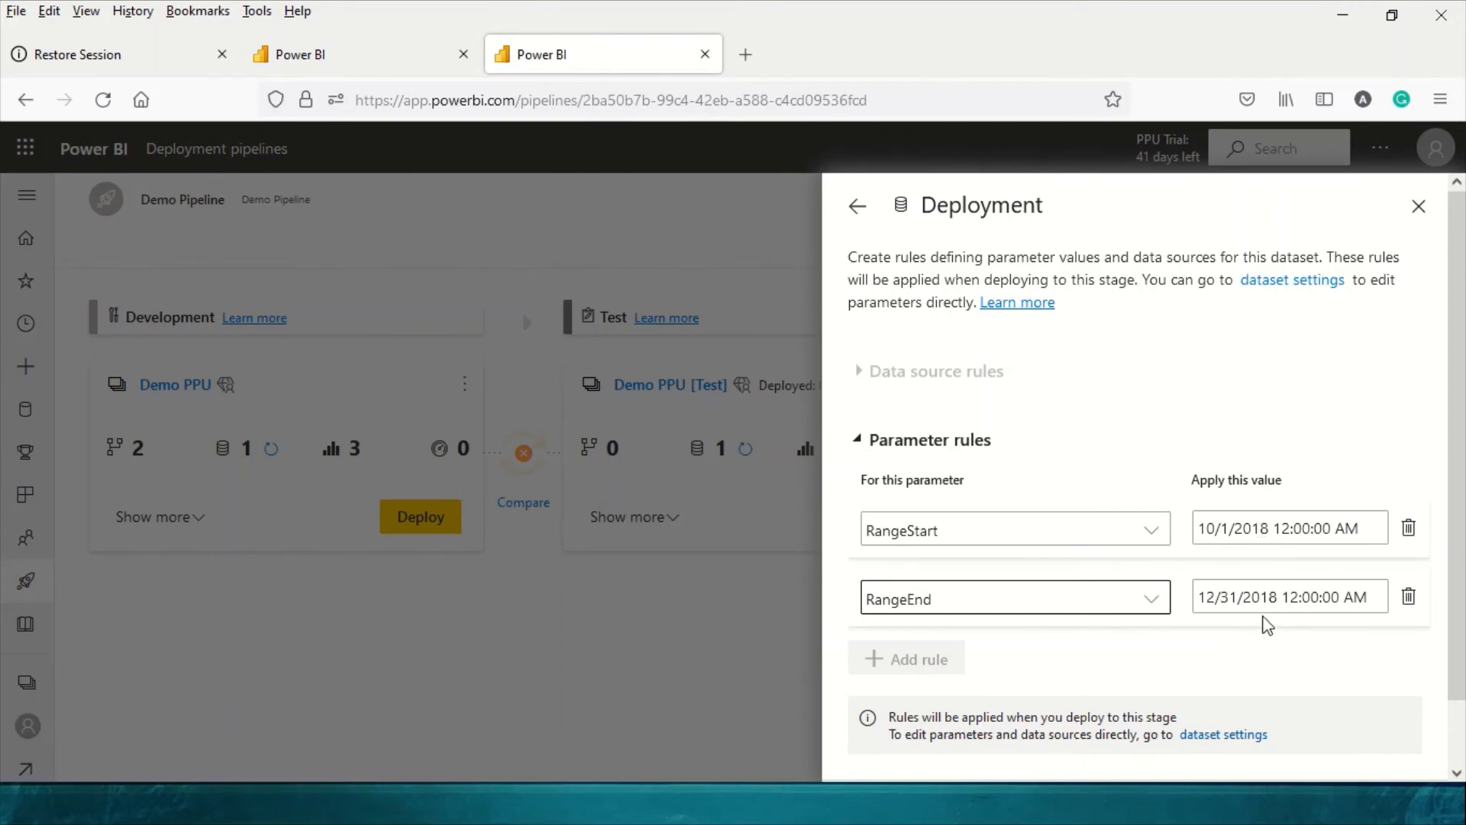
Step: Set the RangeEnd rule's value to 12/31/2021 12:00:00 AM, save the rules, and close the deployment settings
drag(1261, 598, 1279, 600)
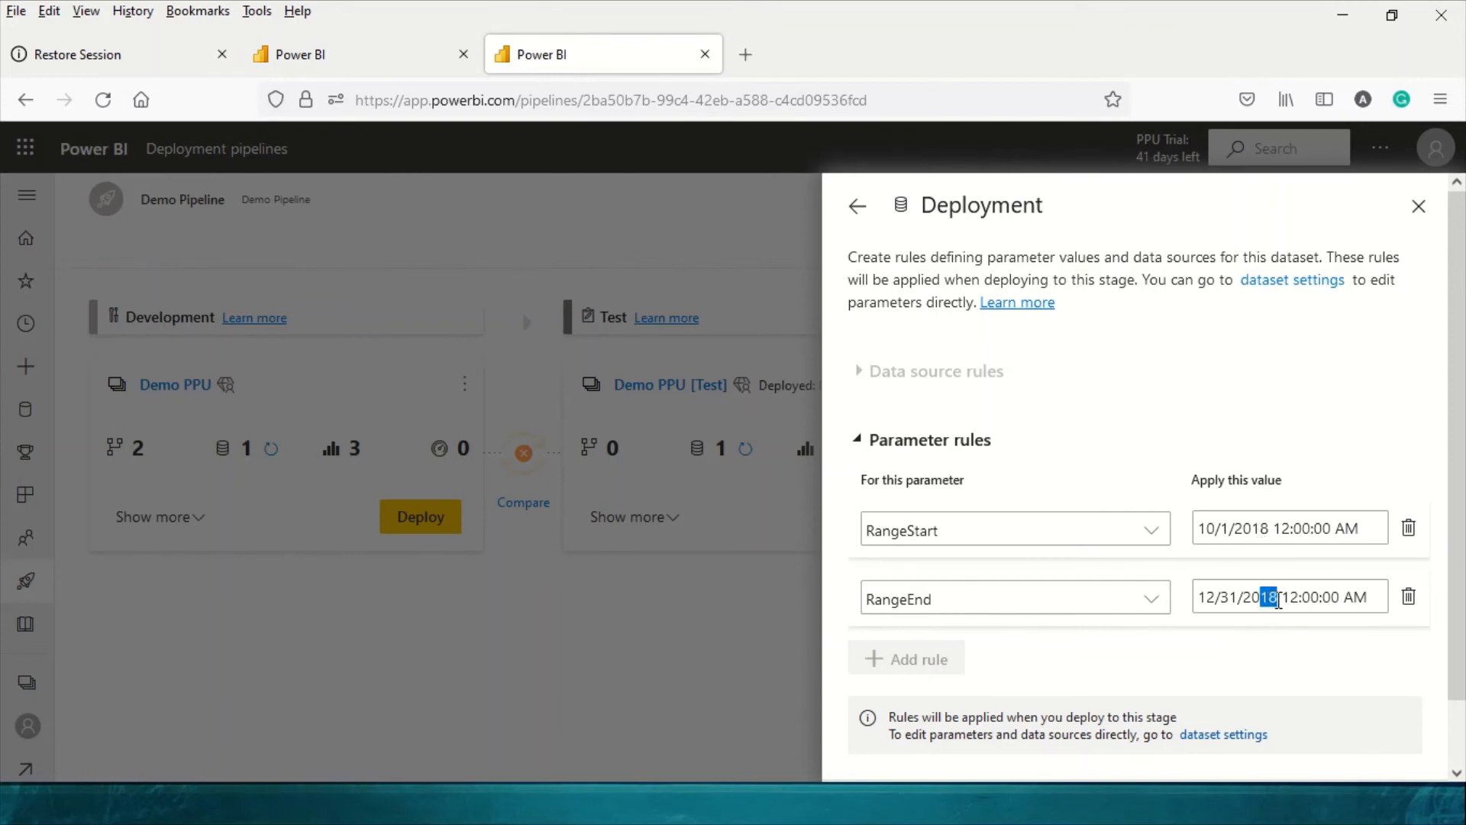
text(21)
scroll(1407, 672, down, 2)
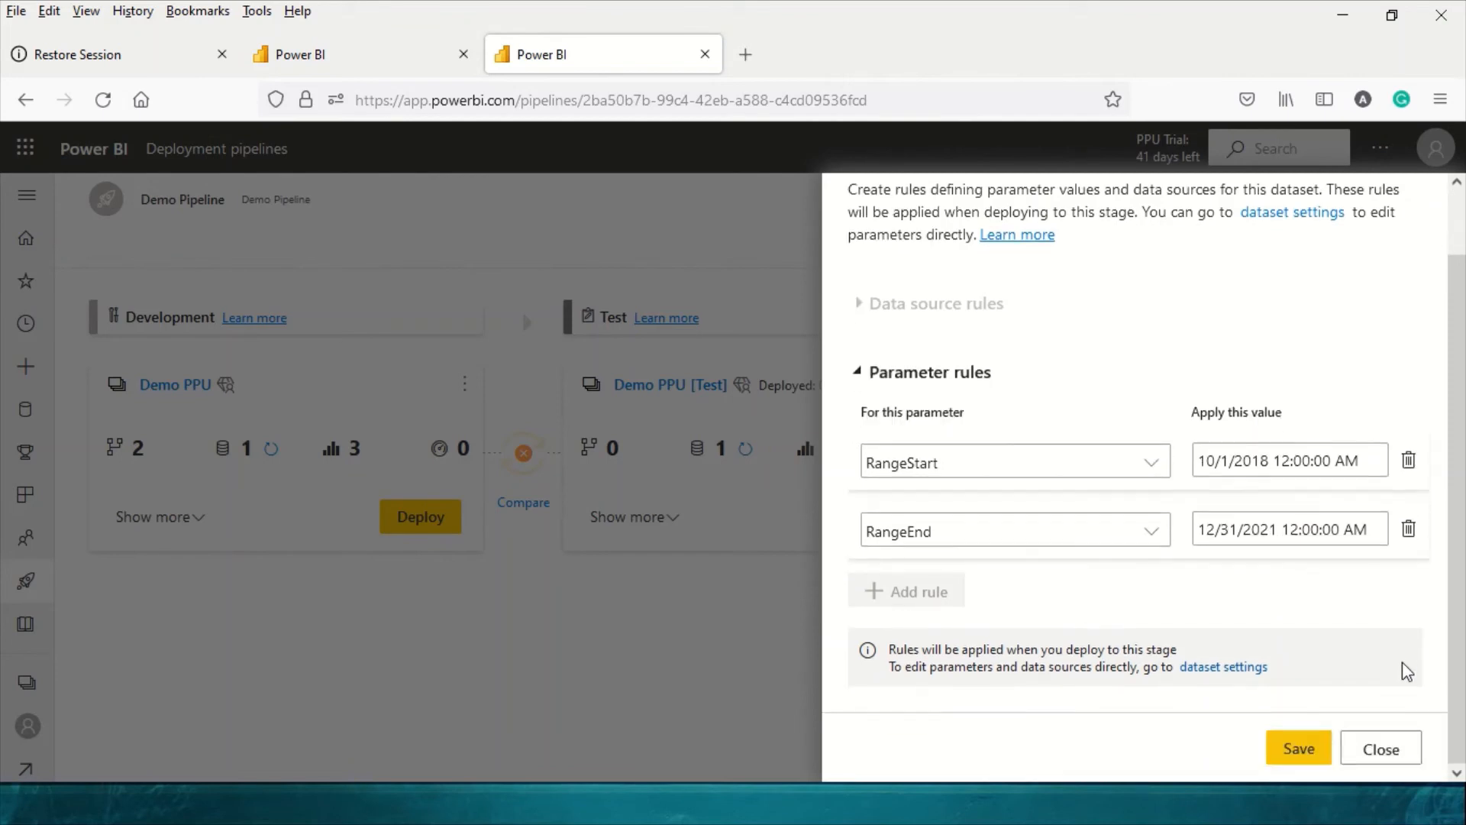
click(1294, 758)
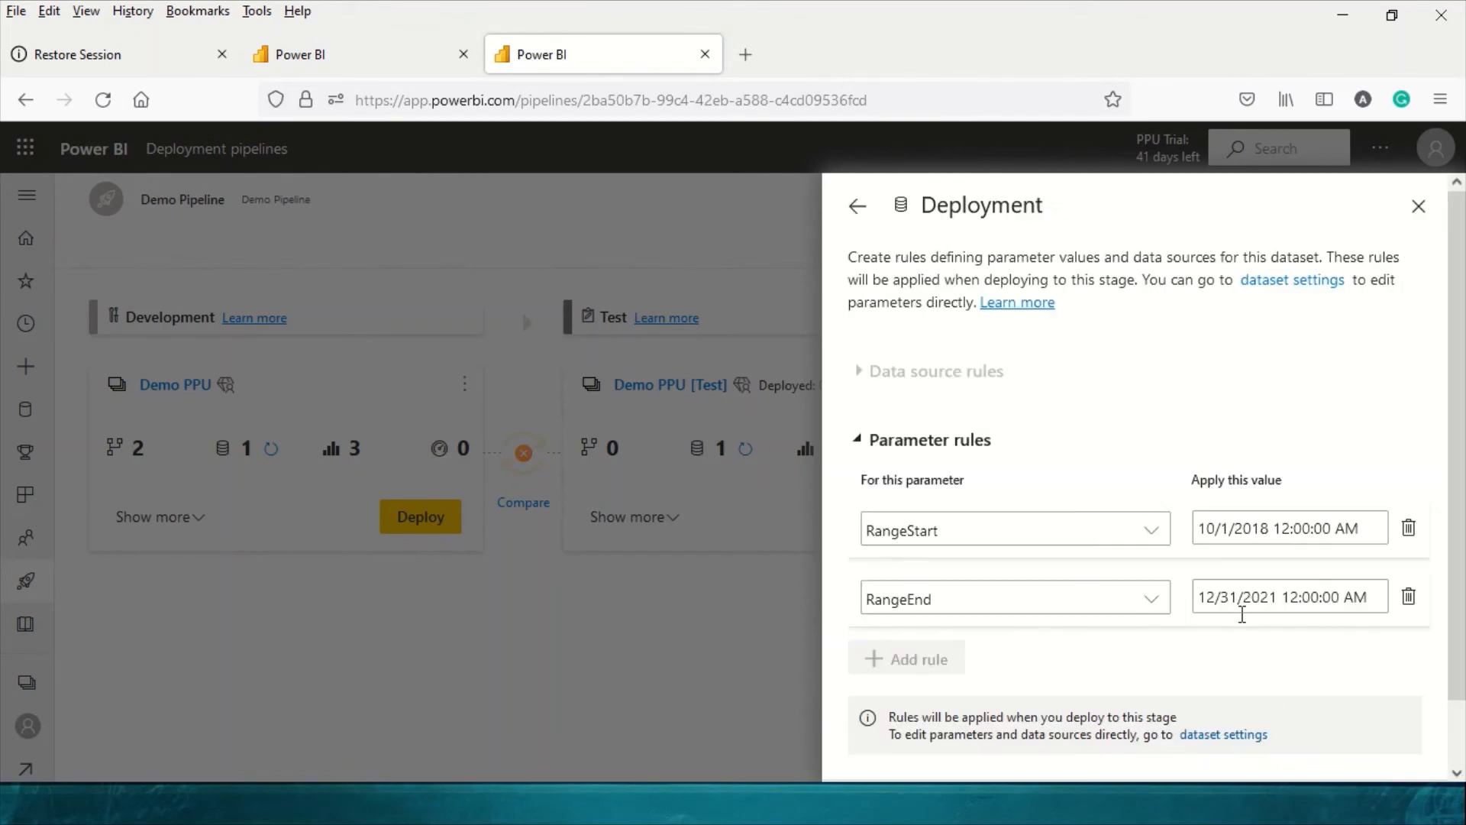
scroll(1244, 611, down, 1)
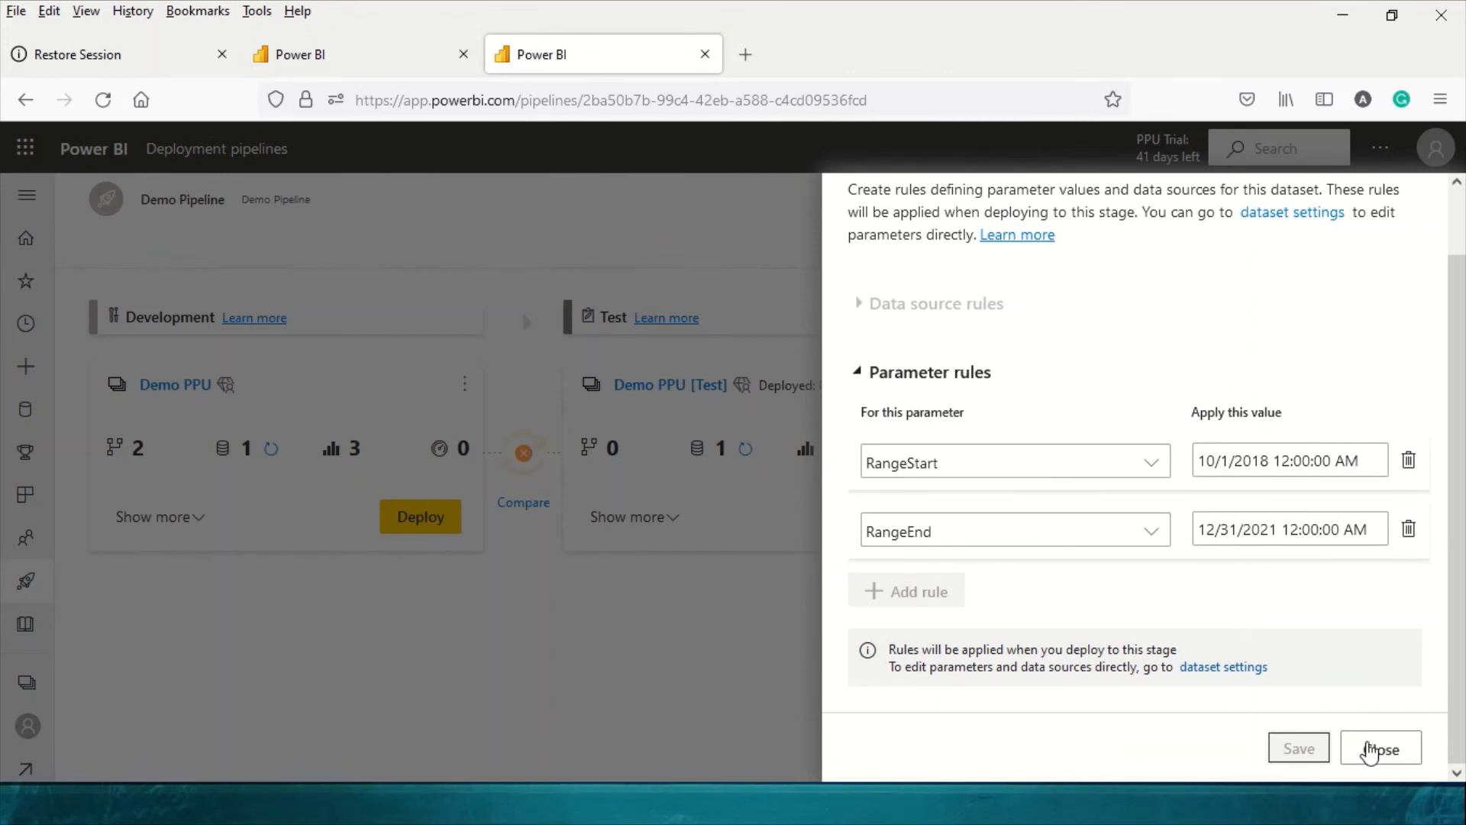
click(1384, 756)
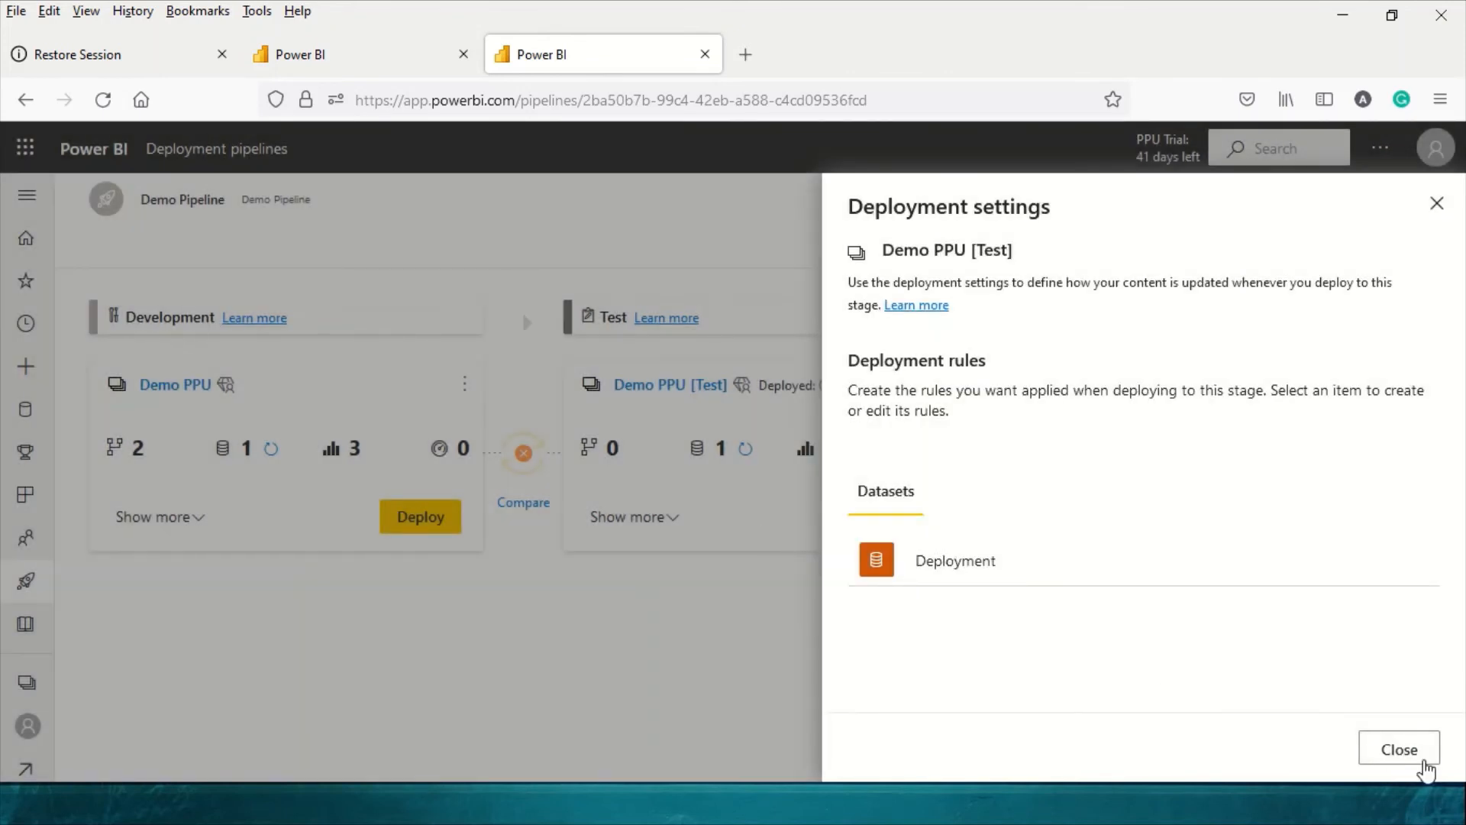
click(1421, 759)
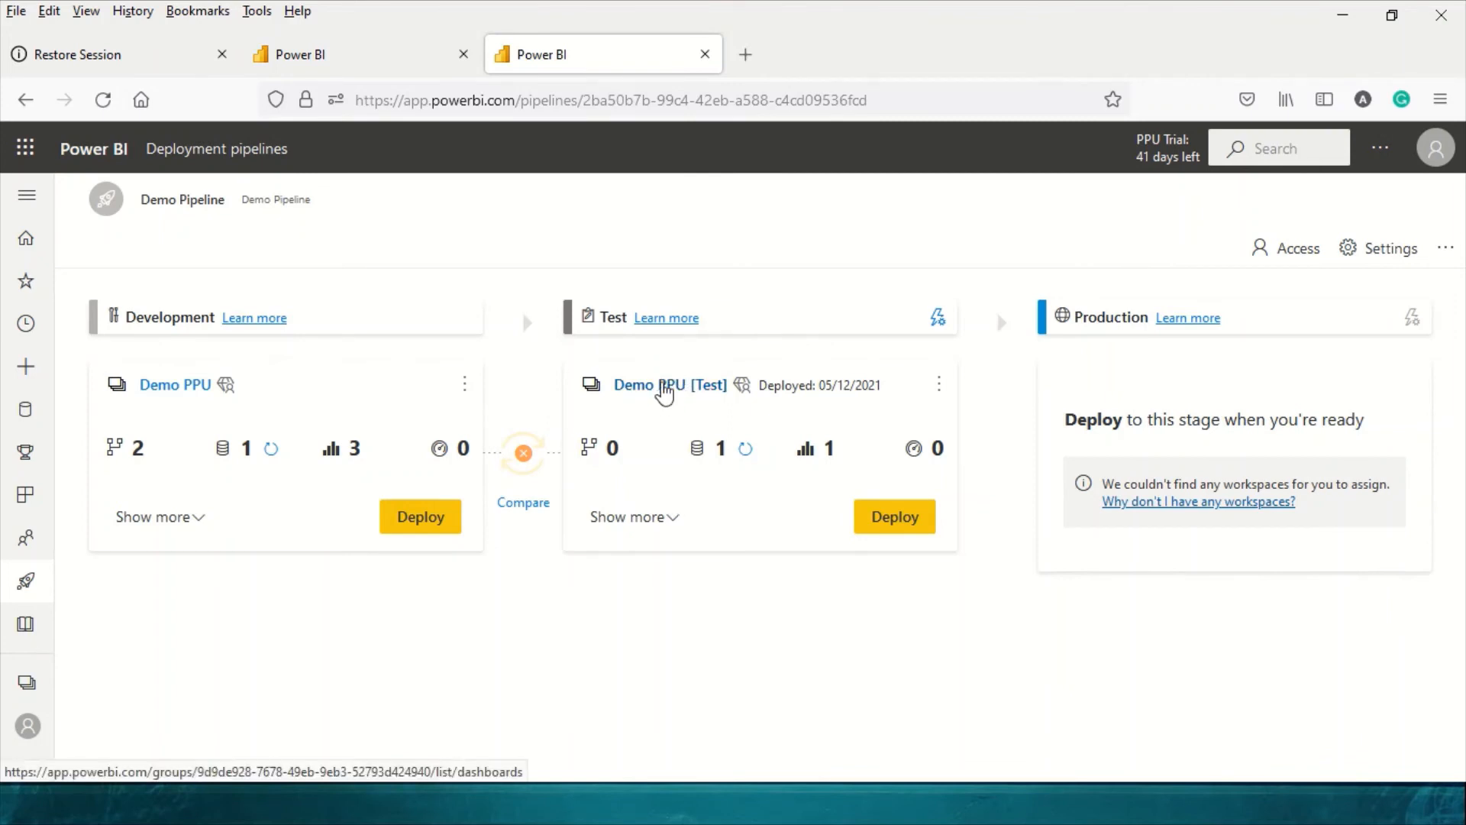
Step: Open the Demo PPU [Test] workspace from the pipeline and expand the Parameters section in the Deployment dataset's settings
click(662, 388)
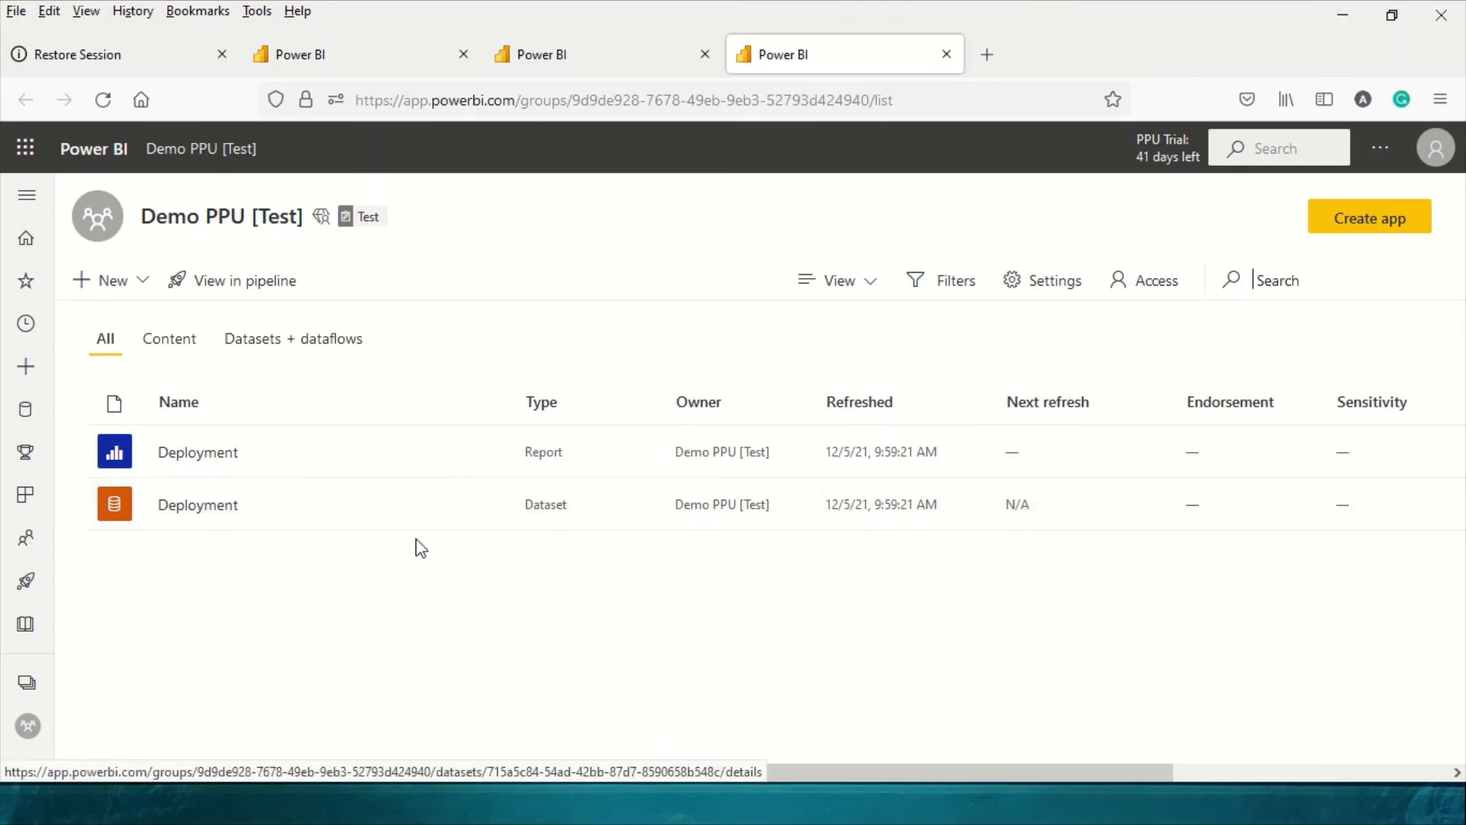
click(487, 508)
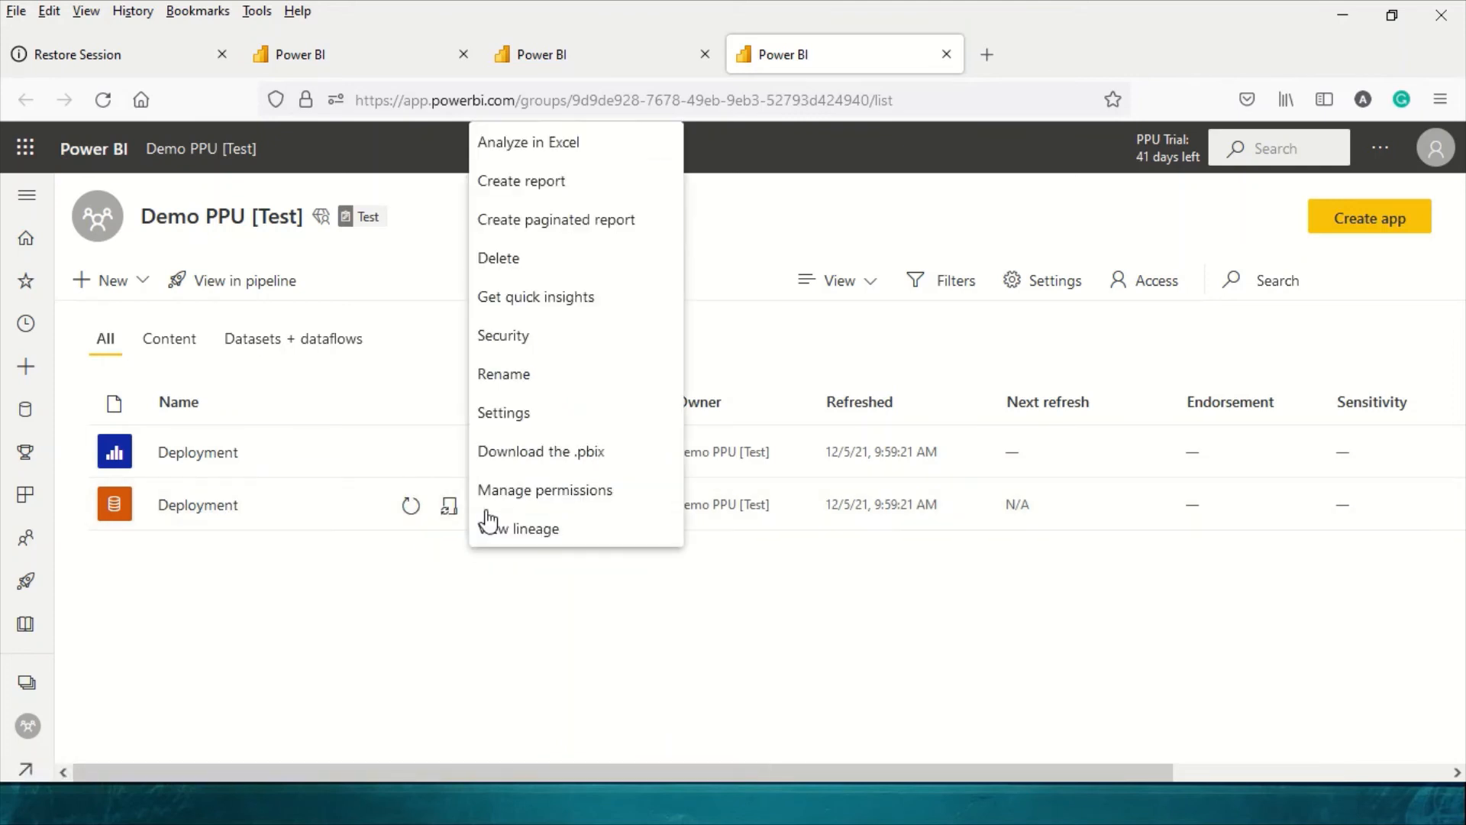
click(501, 416)
scroll(588, 495, down, 3)
scroll(588, 494, down, 3)
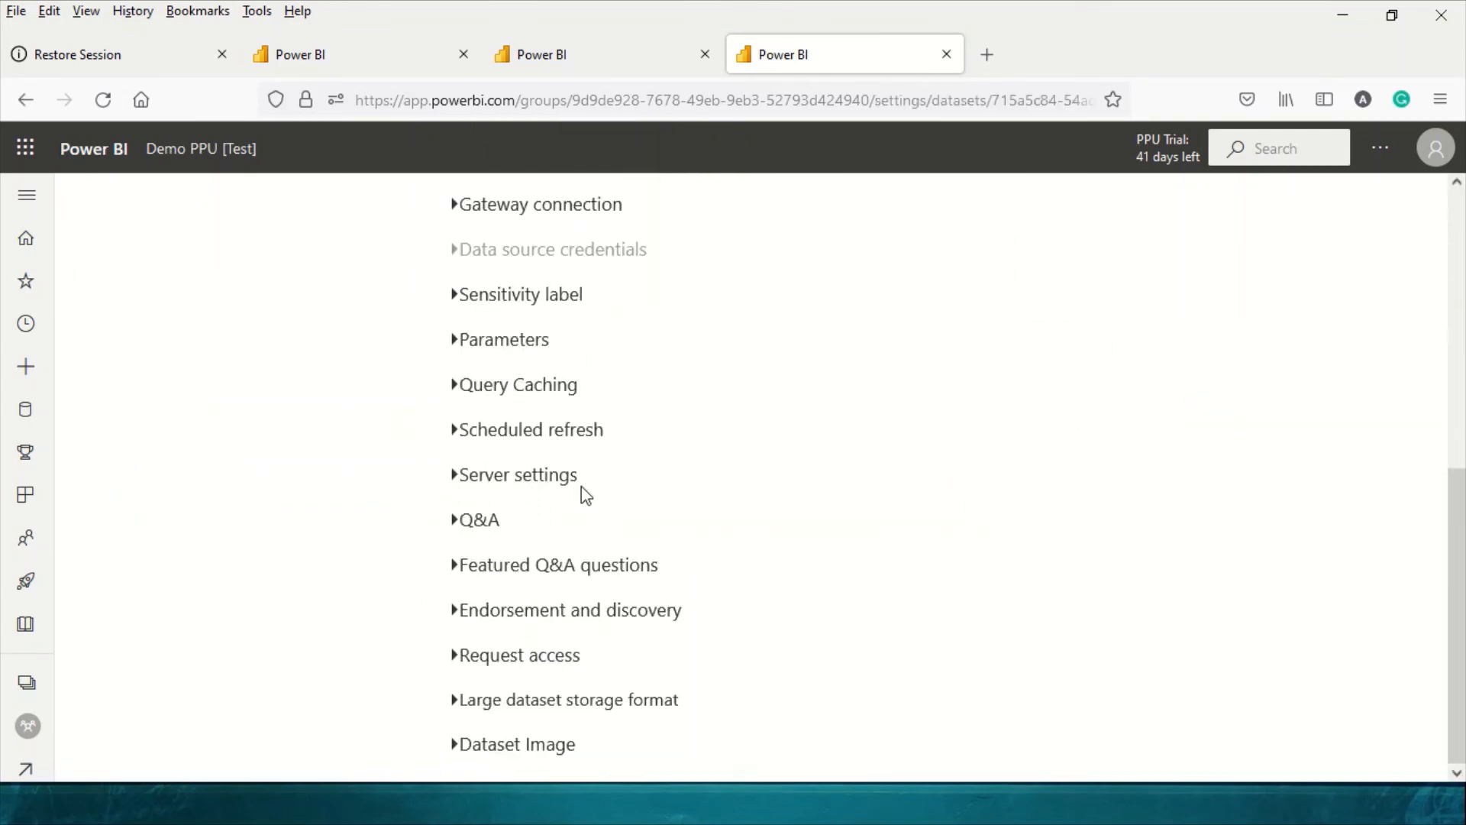
click(451, 345)
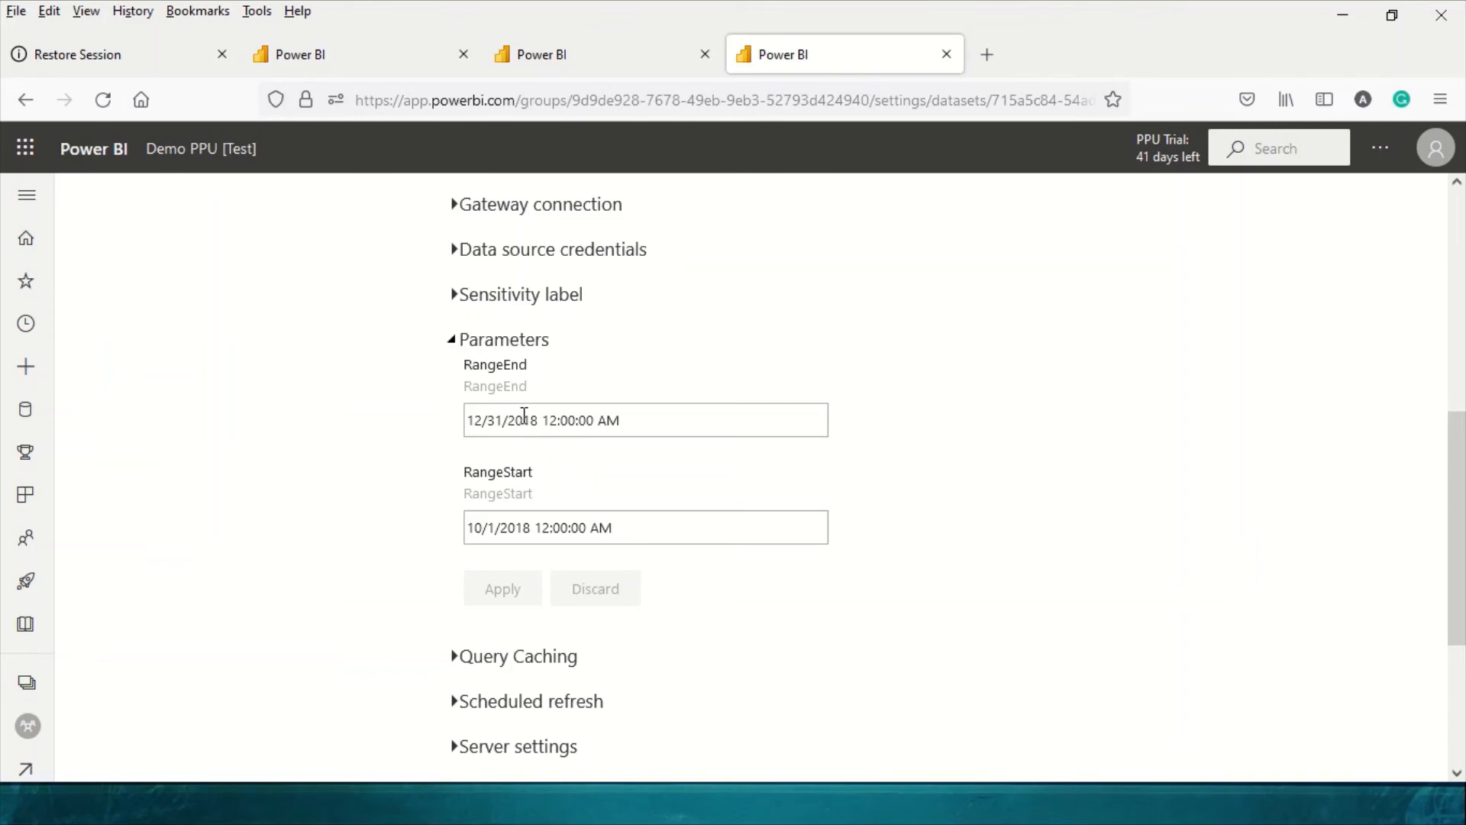
Step: Set the dataset's RangeEnd parameter to 12/31/2021 12:00:00 AM and apply the change
drag(527, 416, 538, 416)
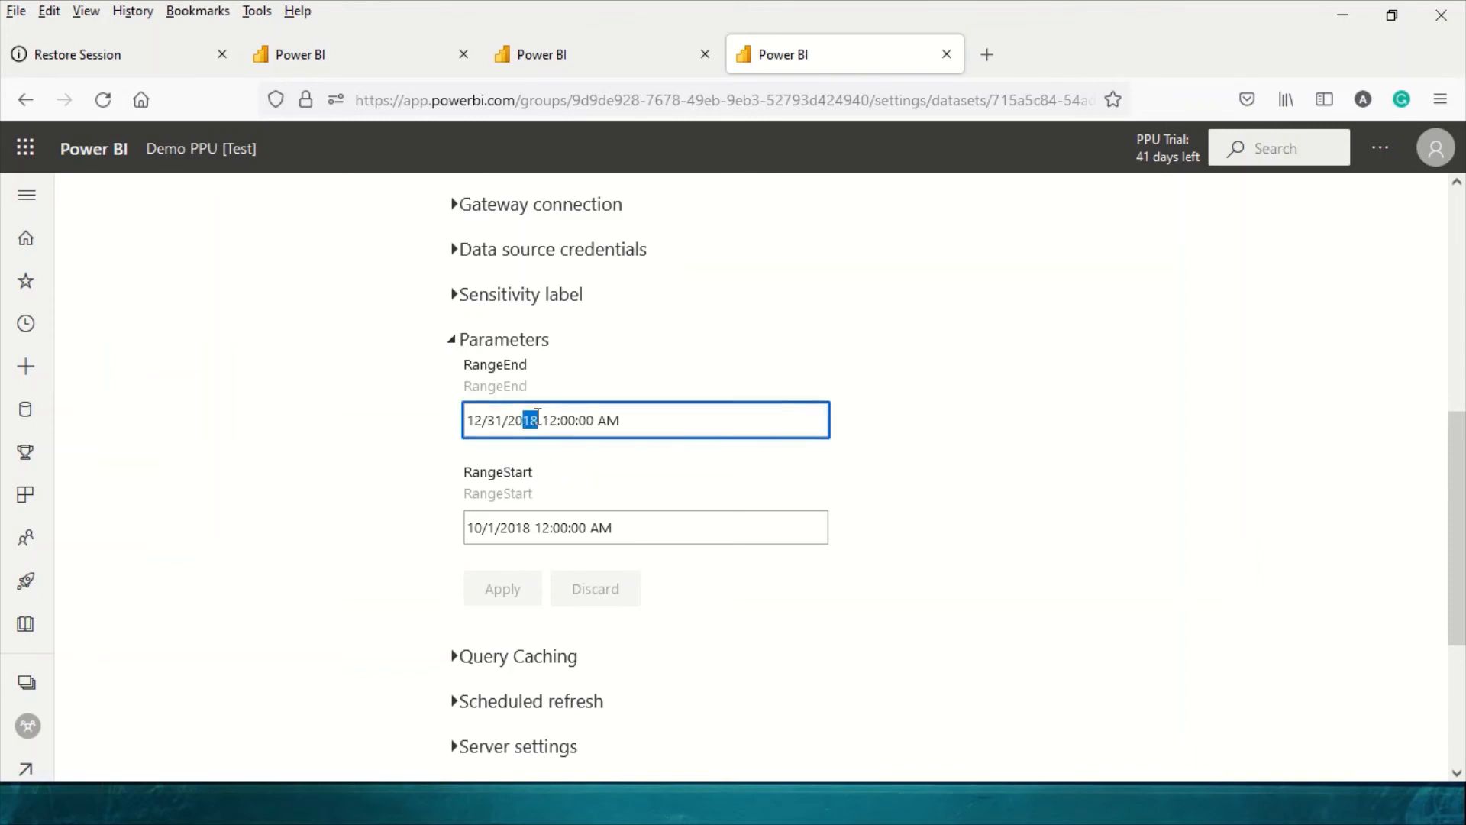
text(21)
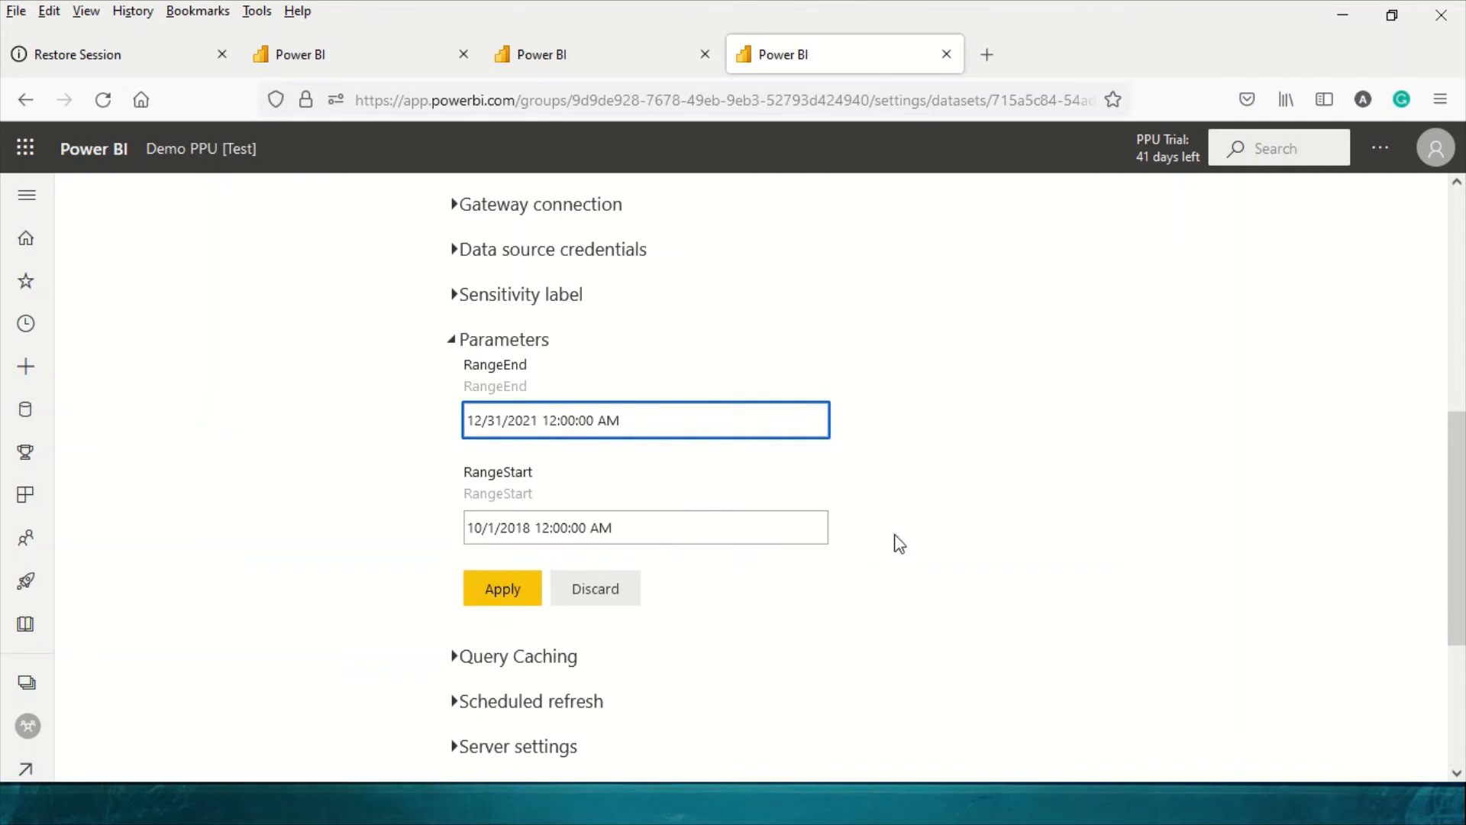
click(900, 542)
click(495, 589)
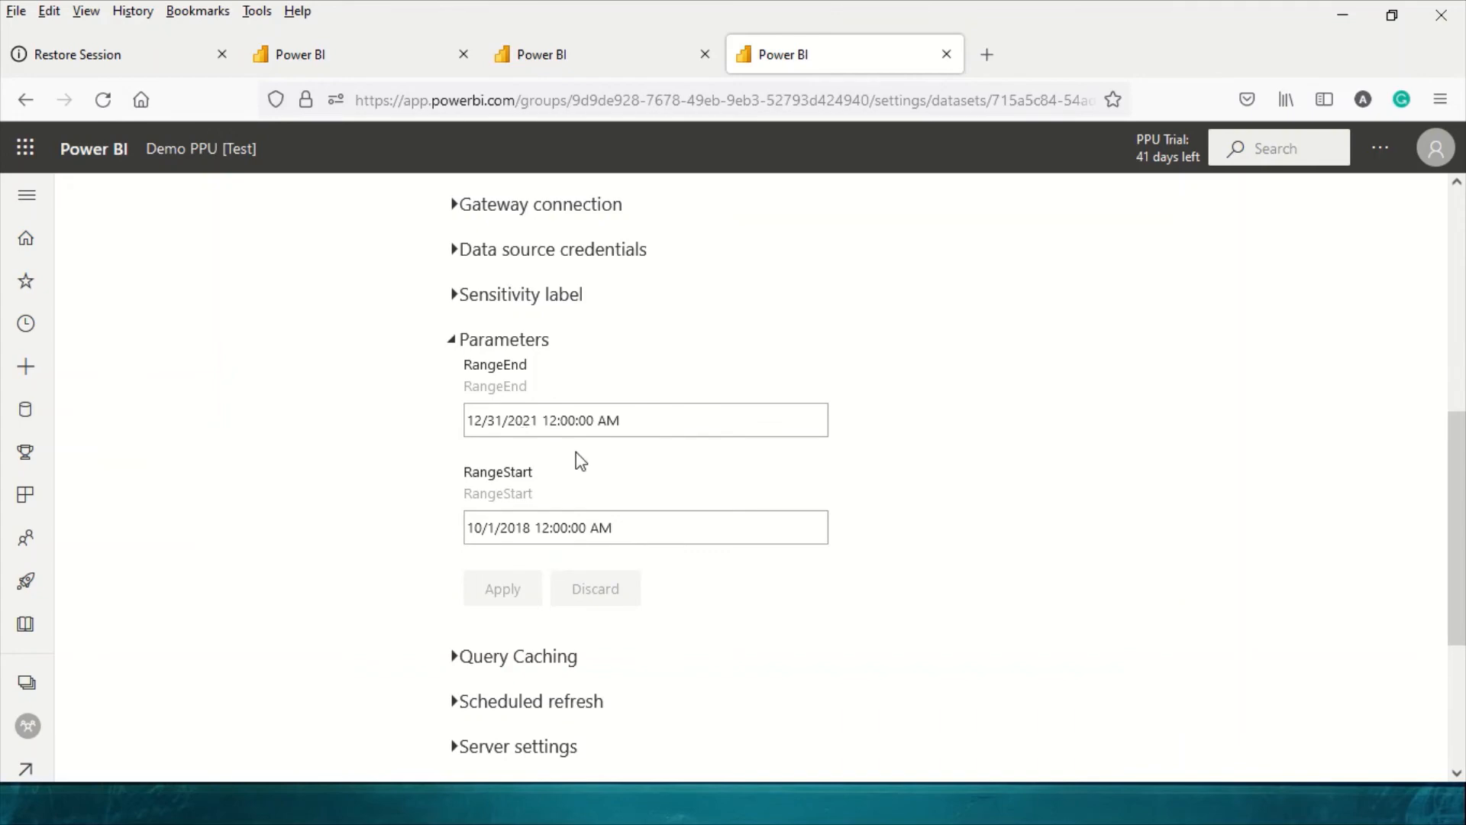
key(alt+Tab)
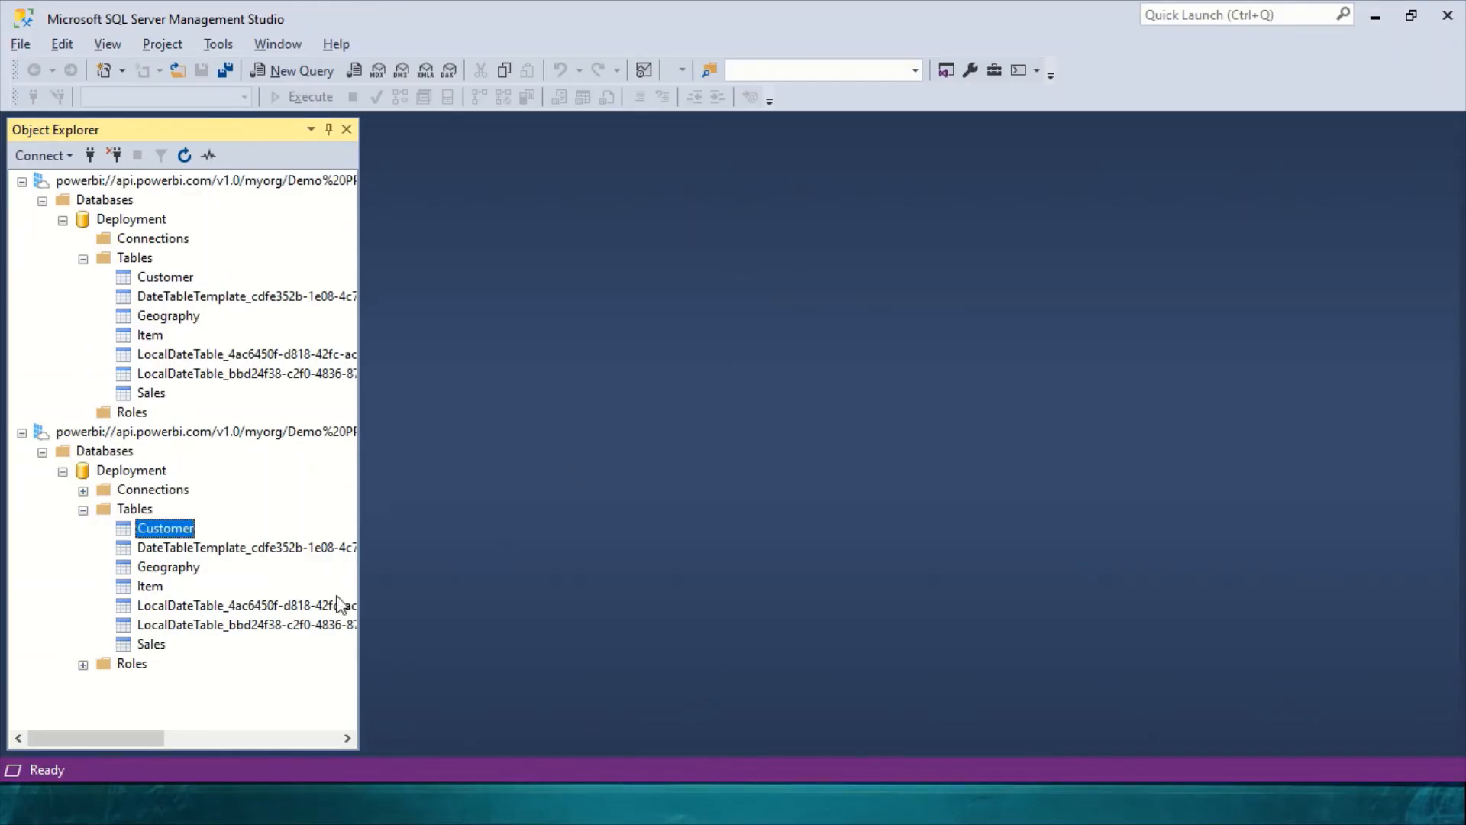
key(alt+Tab)
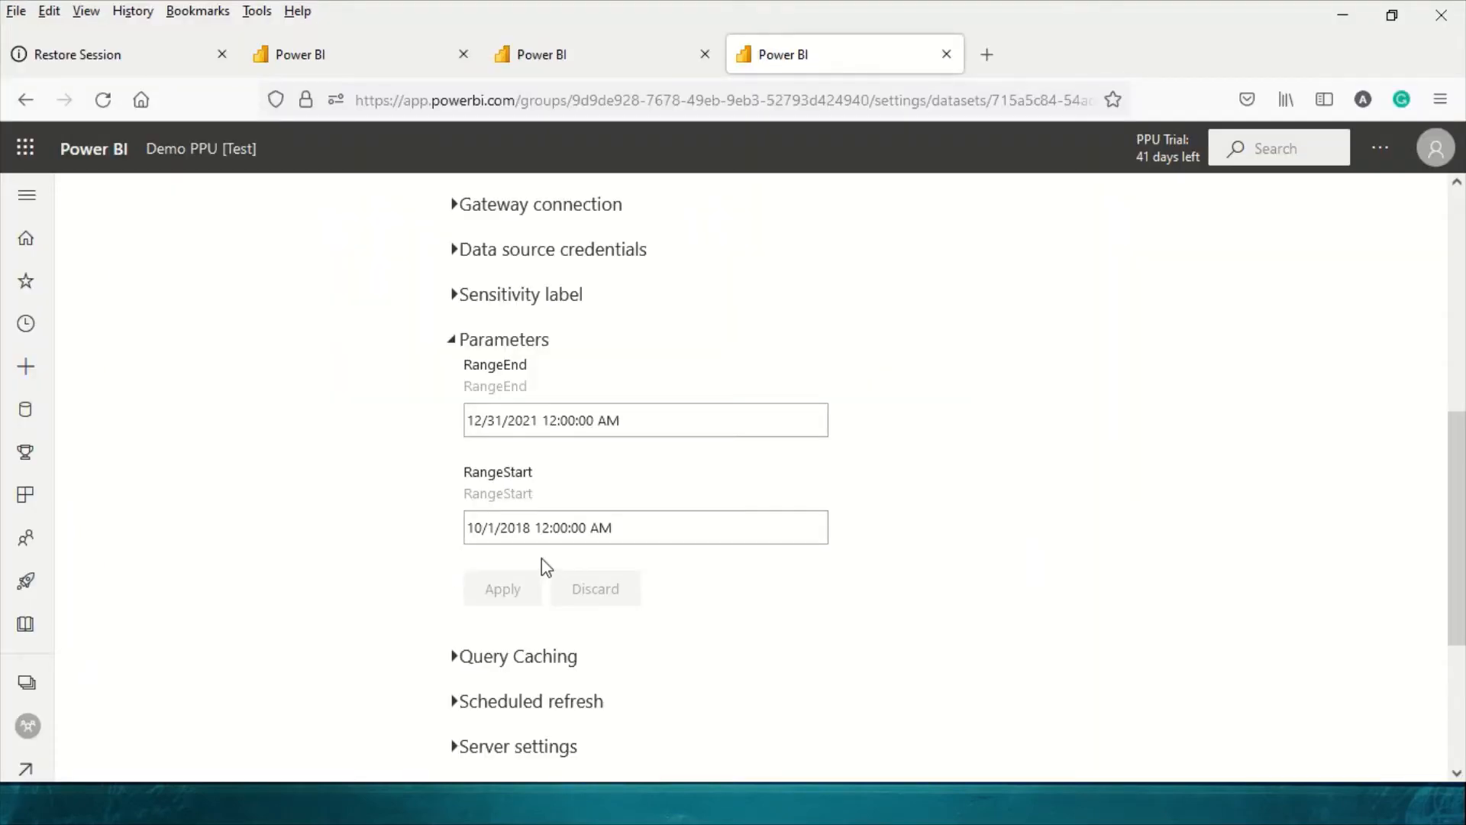
Step: Switch to SQL Server Management Studio and run Process Full on only the Sales table of the second connection's Deployment database
key(alt+Tab)
click(157, 644)
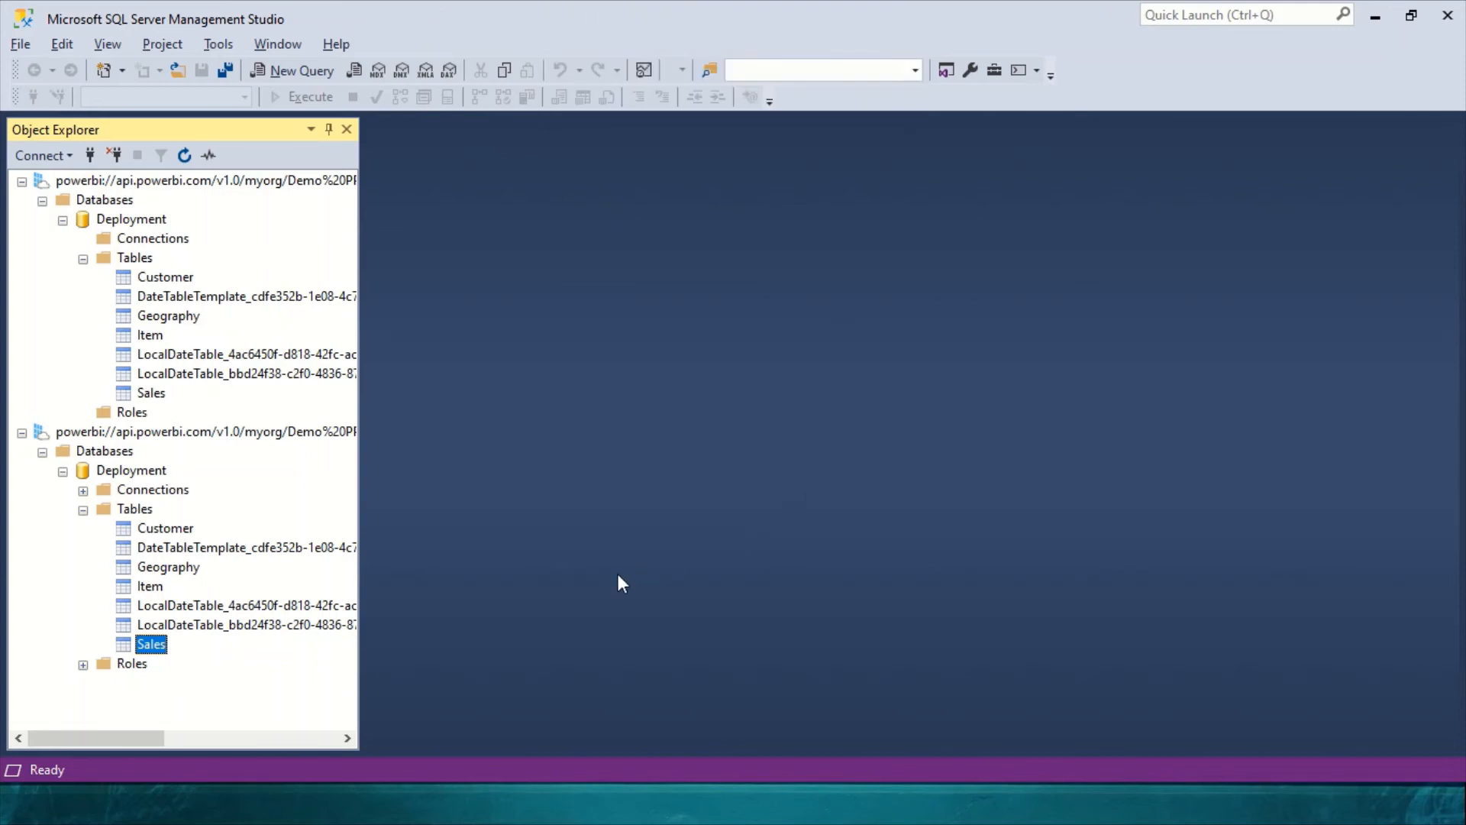
right_click(159, 654)
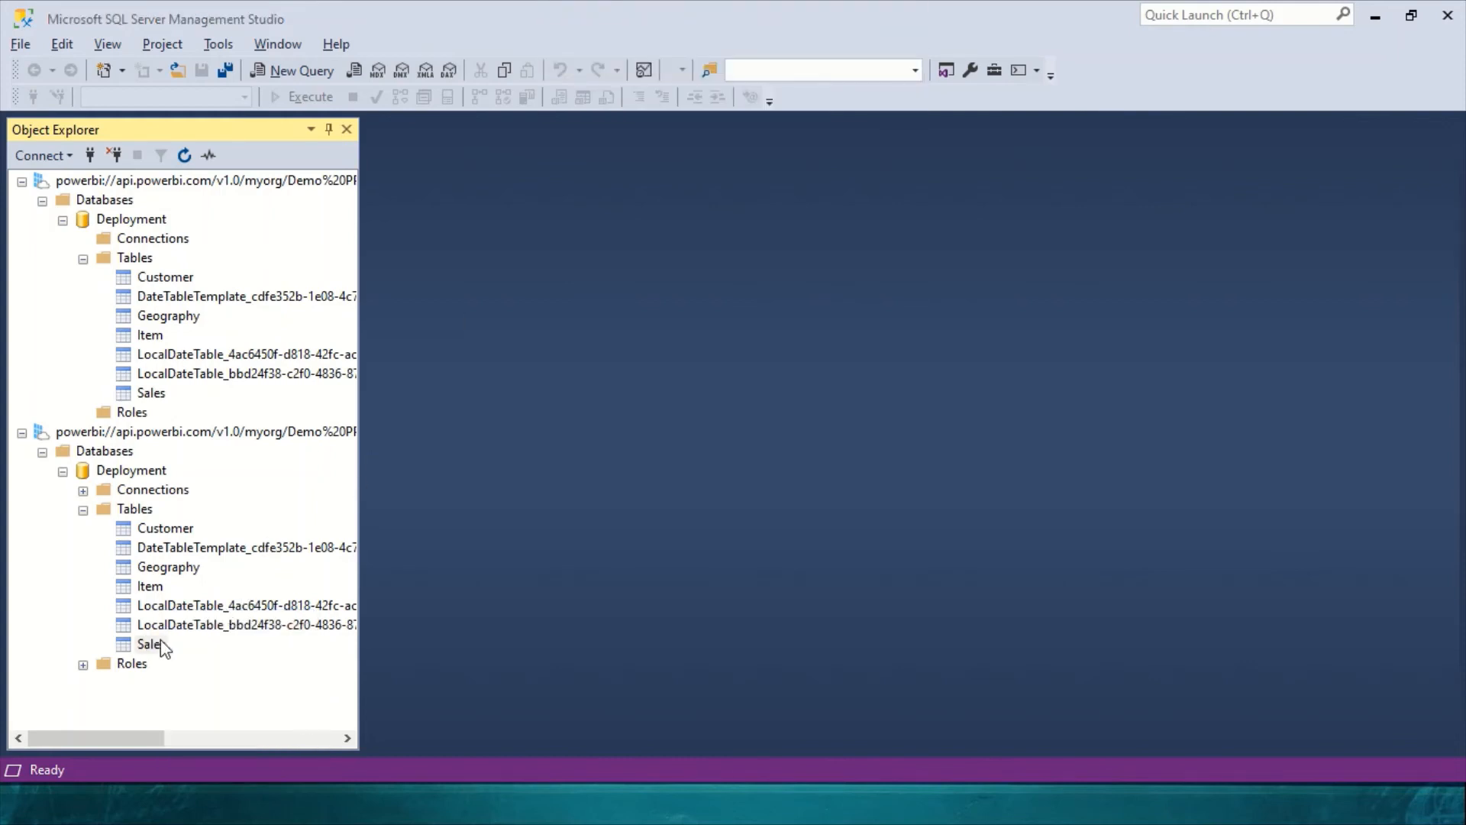
right_click(163, 646)
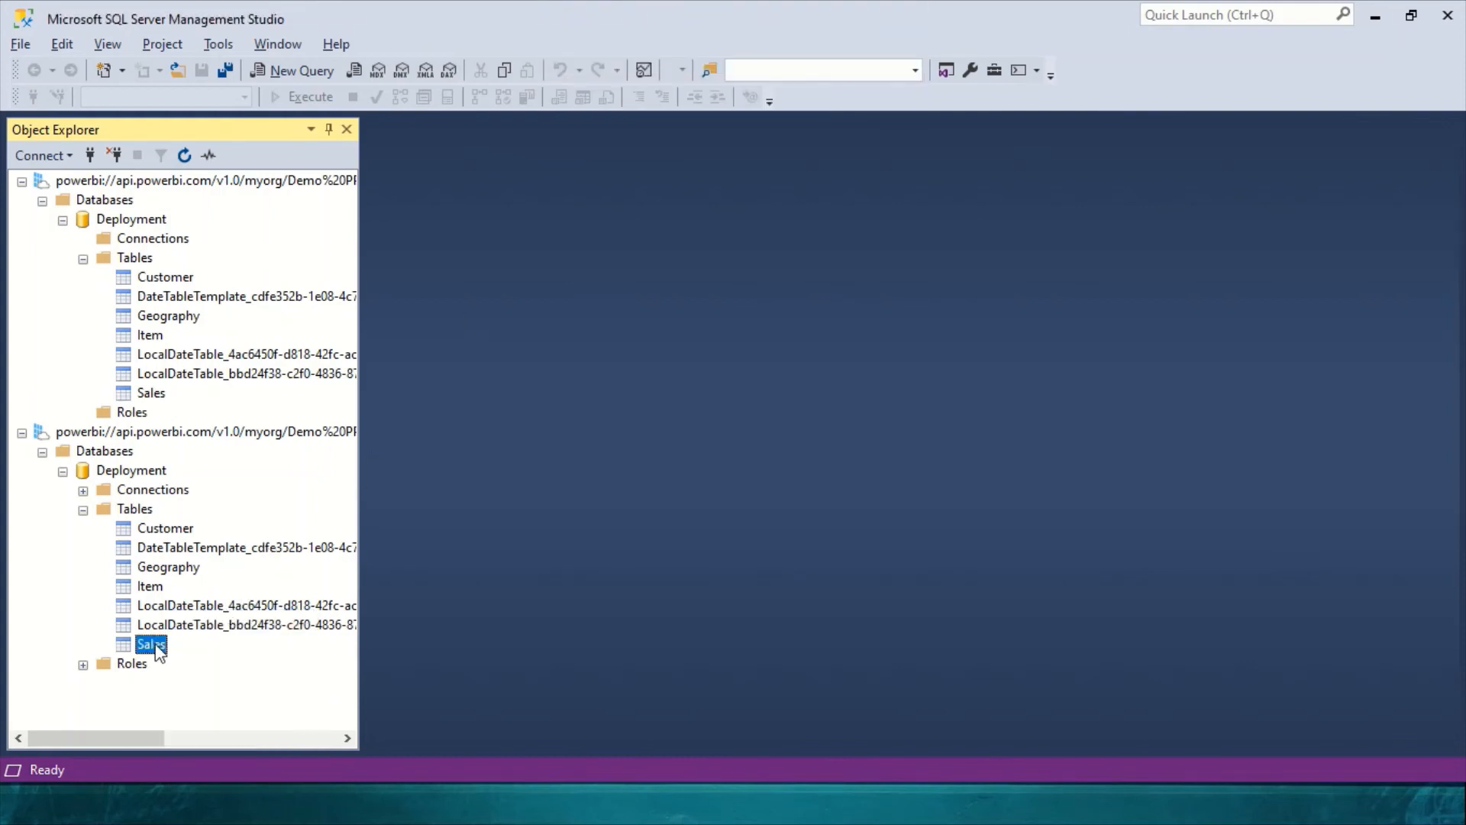
click(210, 625)
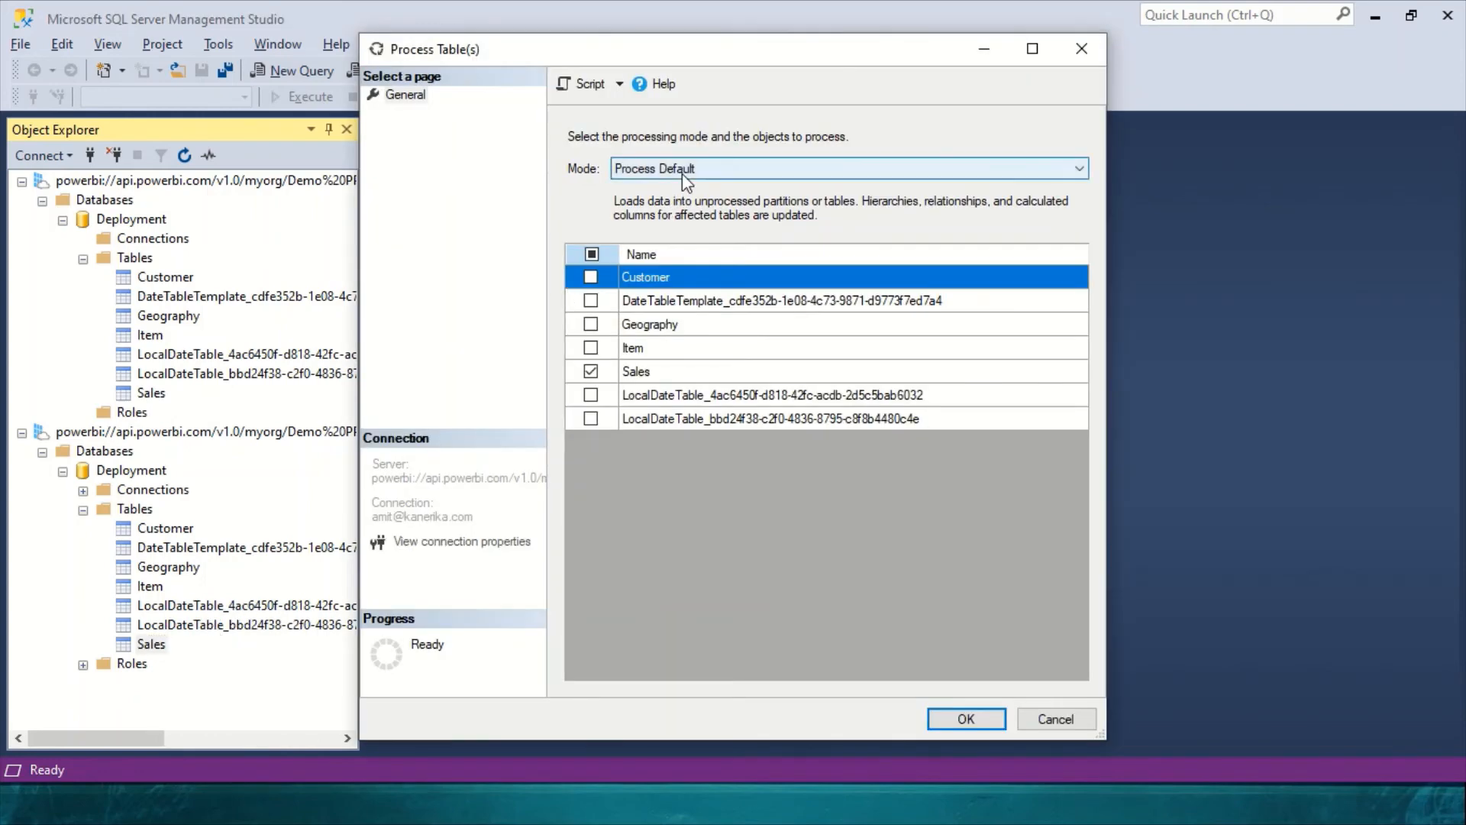
click(681, 168)
click(649, 202)
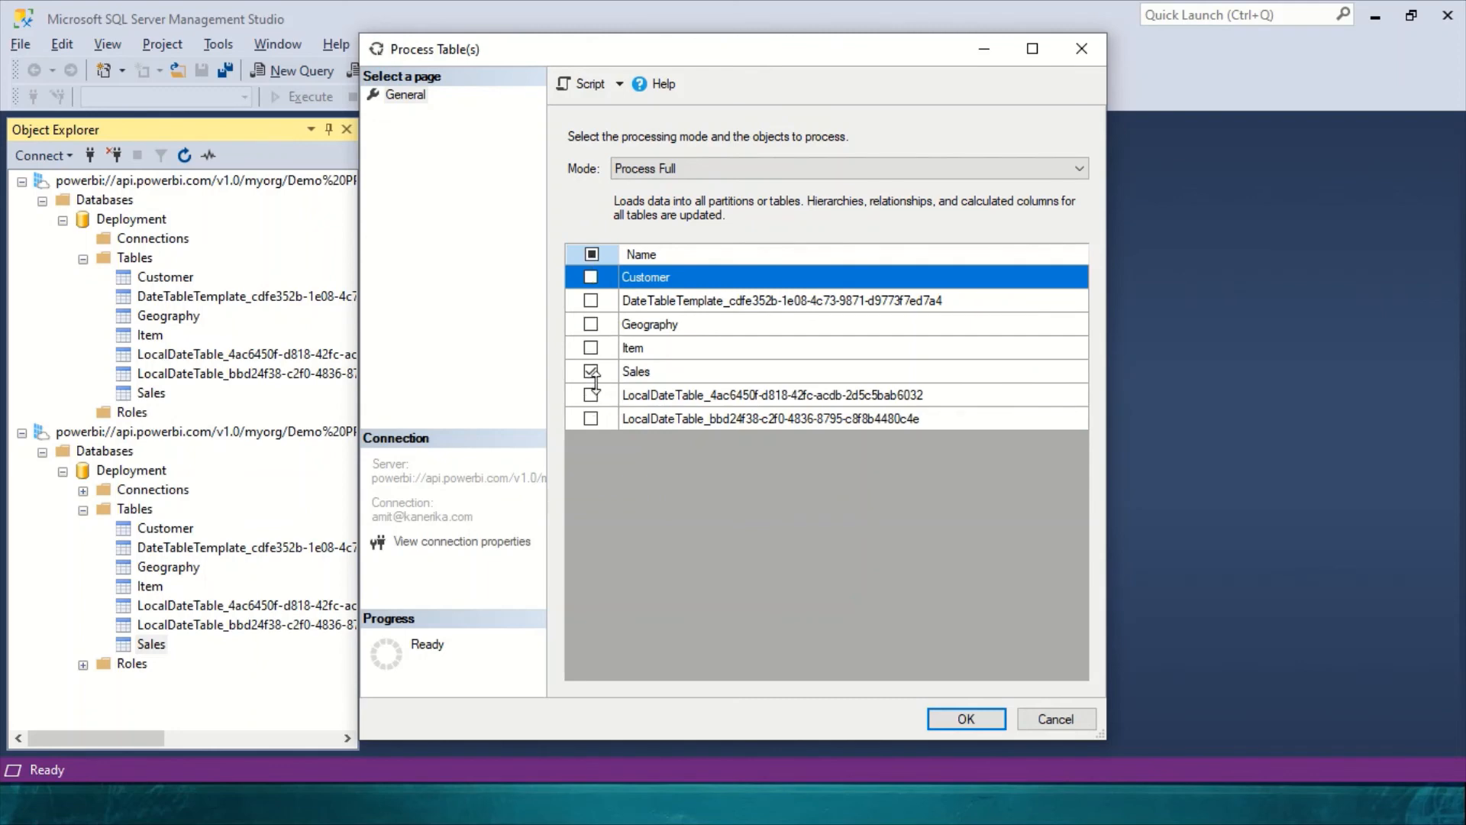
click(967, 721)
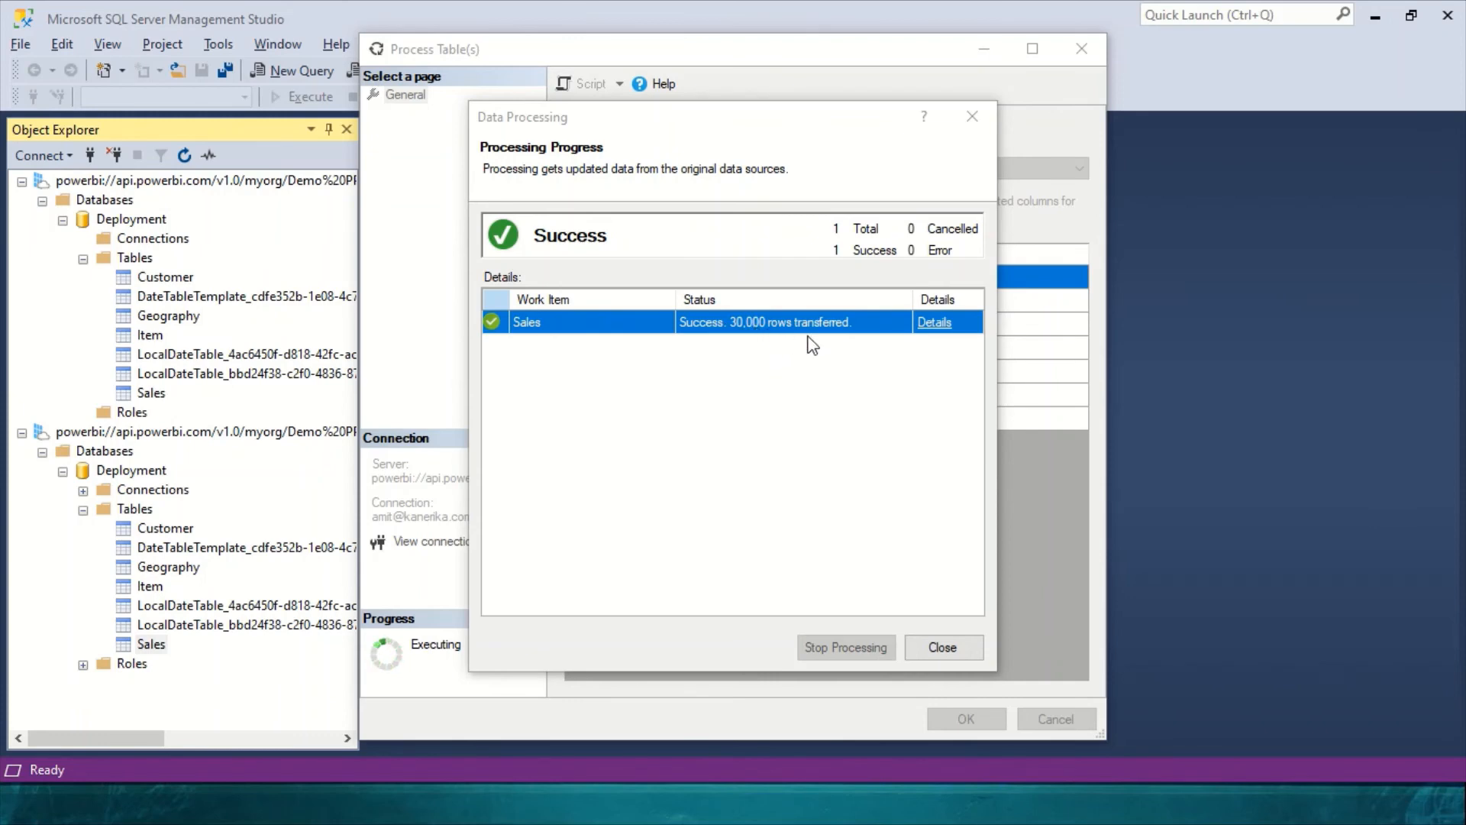
Step: Review the Sales processing details, including the refresh script and the partition query, and close the processing dialogs
click(936, 324)
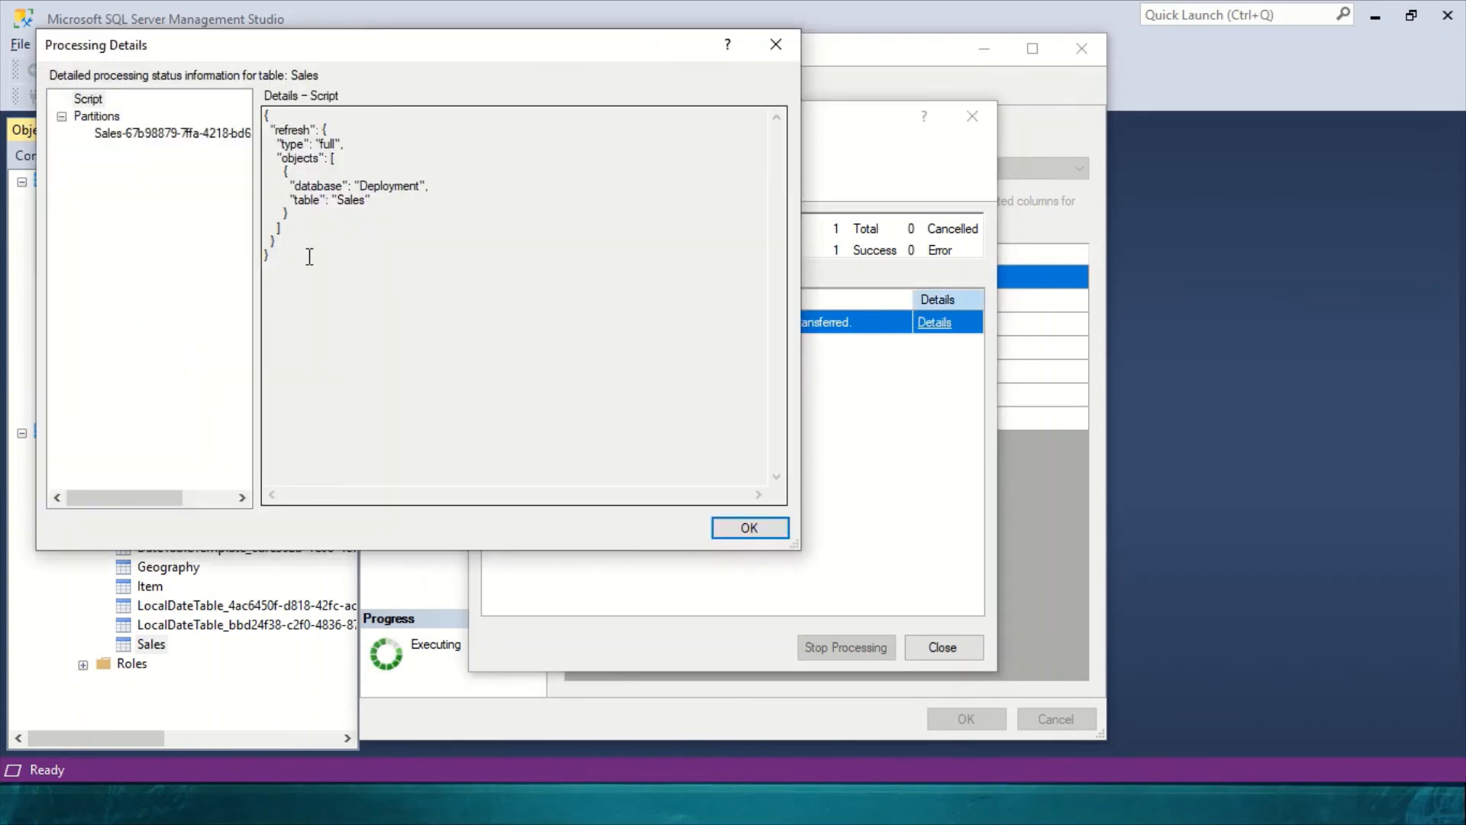
click(153, 134)
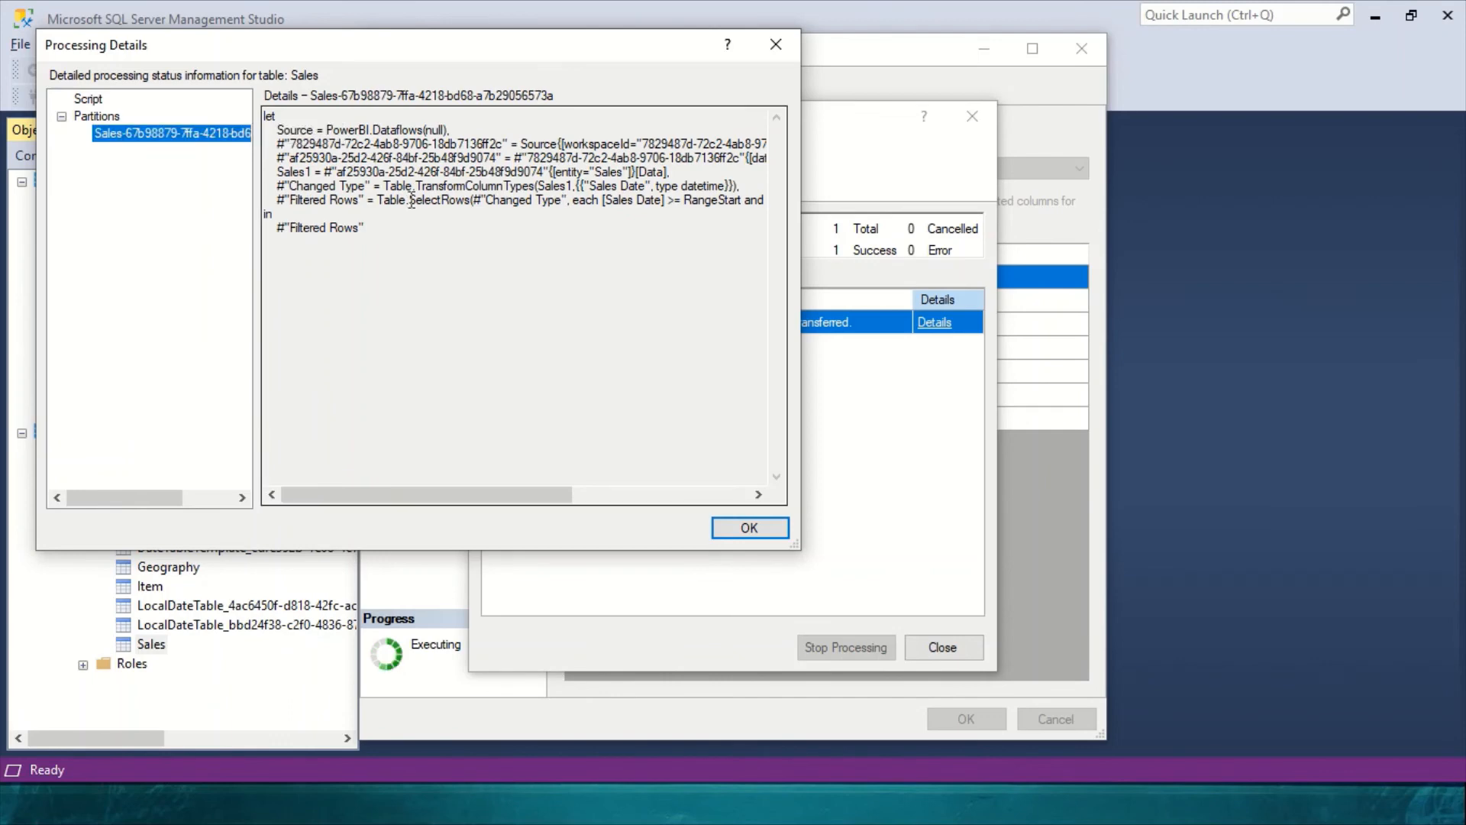
drag(426, 496, 391, 471)
mouse_move(450, 496)
mouse_down()
mouse_move(580, 504)
mouse_move(448, 492)
mouse_up()
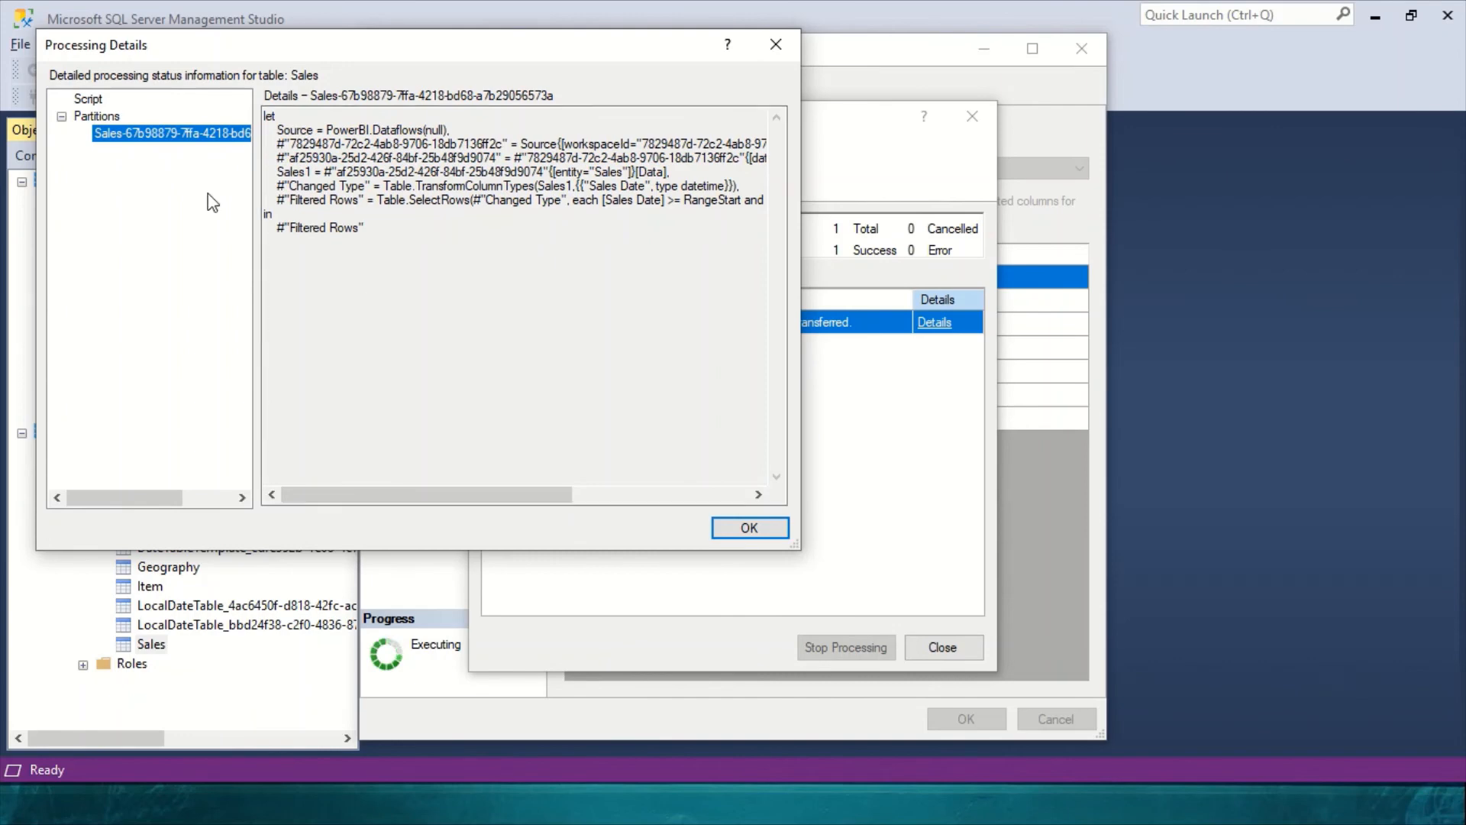
click(742, 530)
click(929, 646)
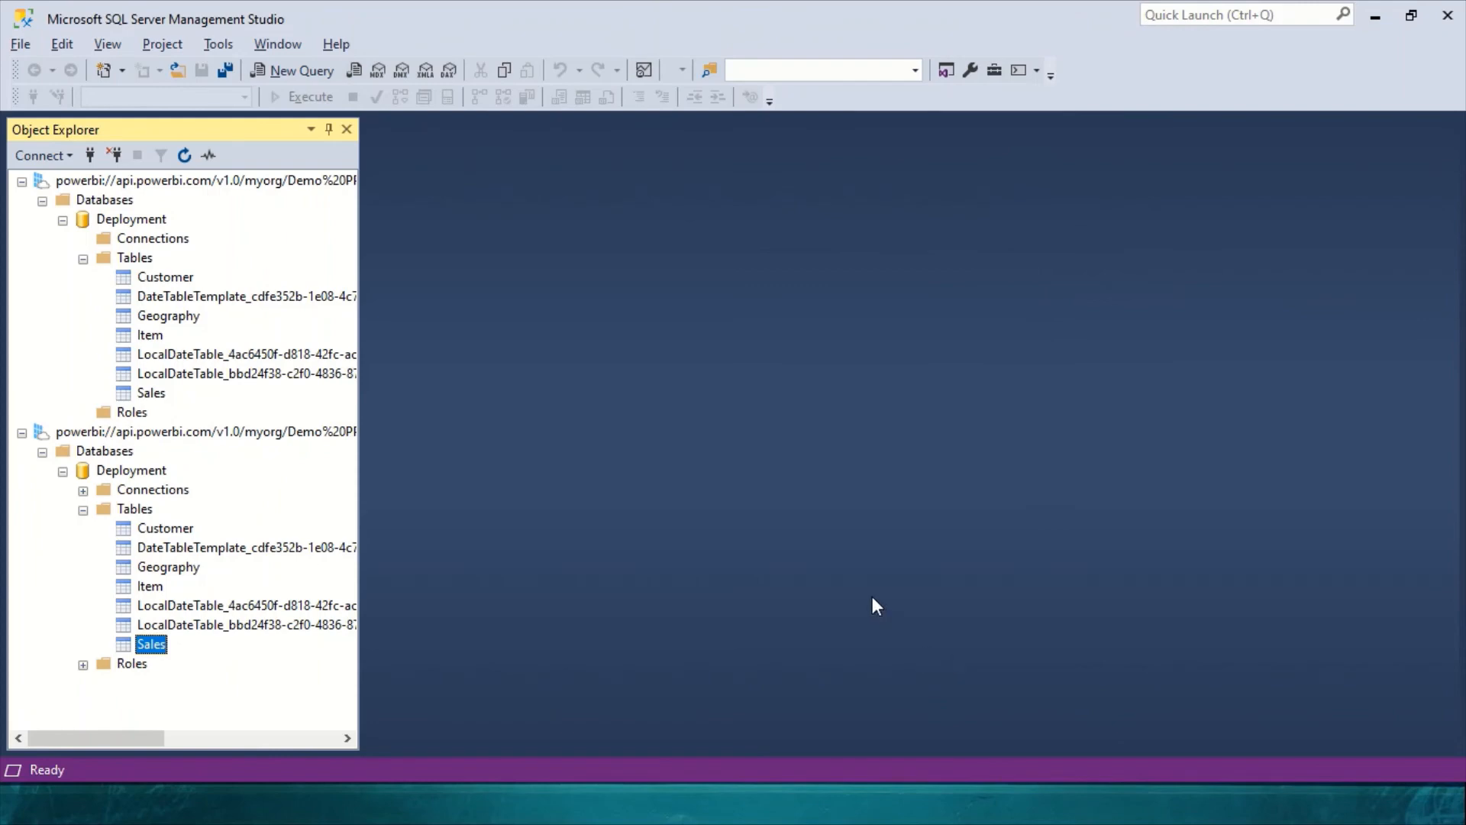
Step: Switch back to Power BI and open the Test stage's Deployment report from the pipeline to check Page 2 and Page 1
key(alt+Tab)
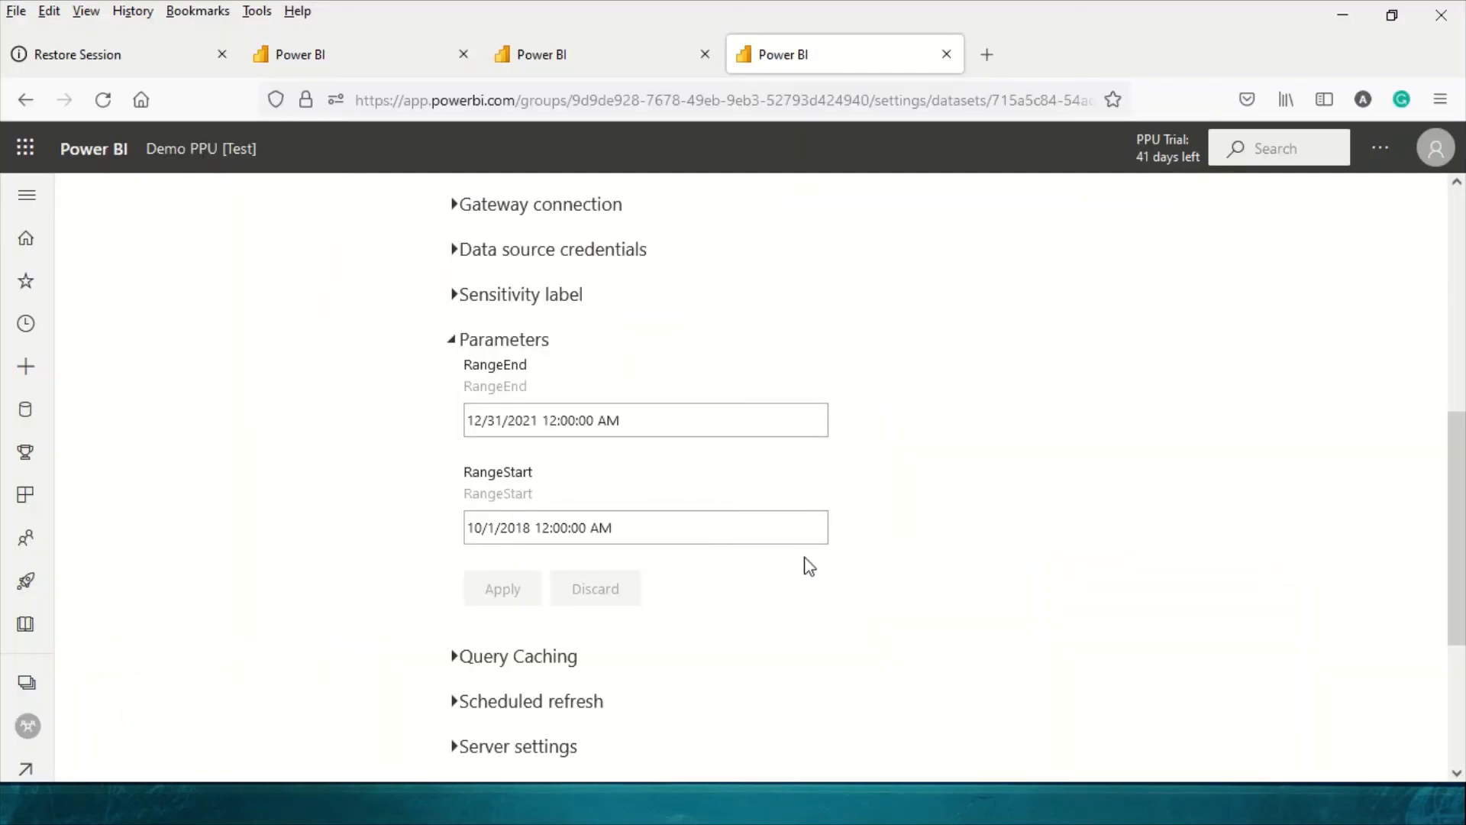
click(580, 60)
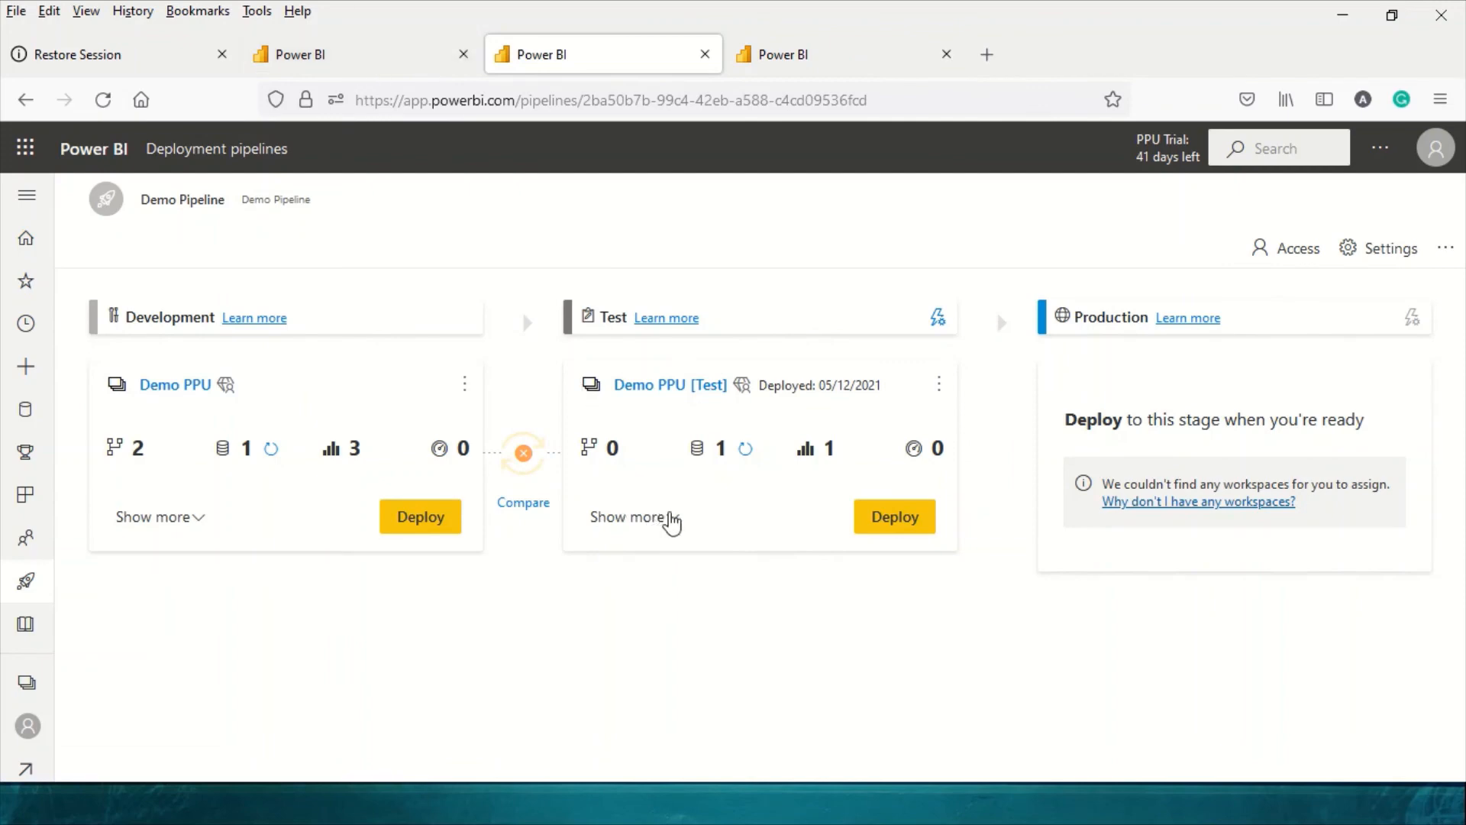
click(670, 518)
click(716, 613)
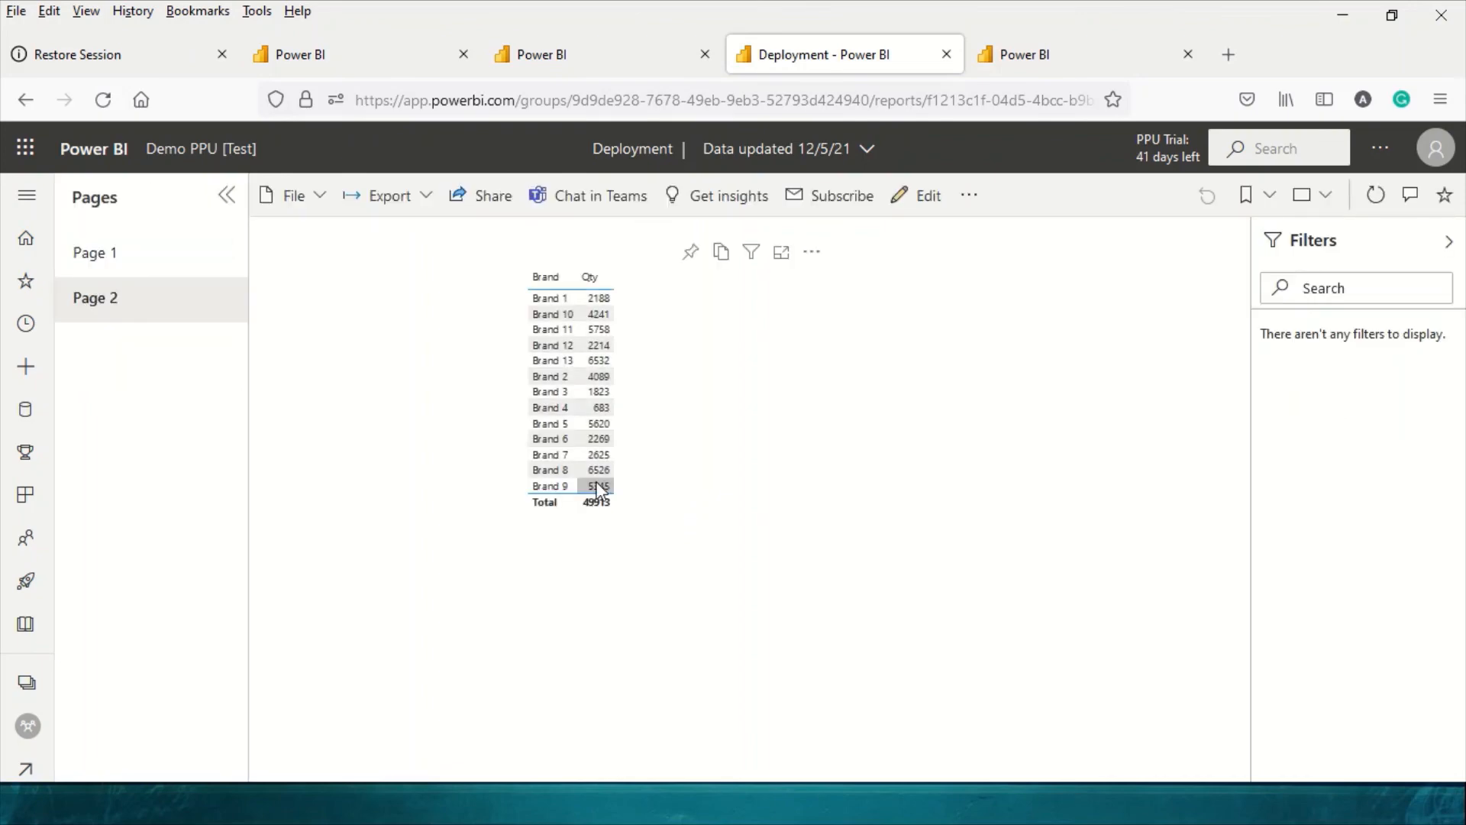
click(115, 263)
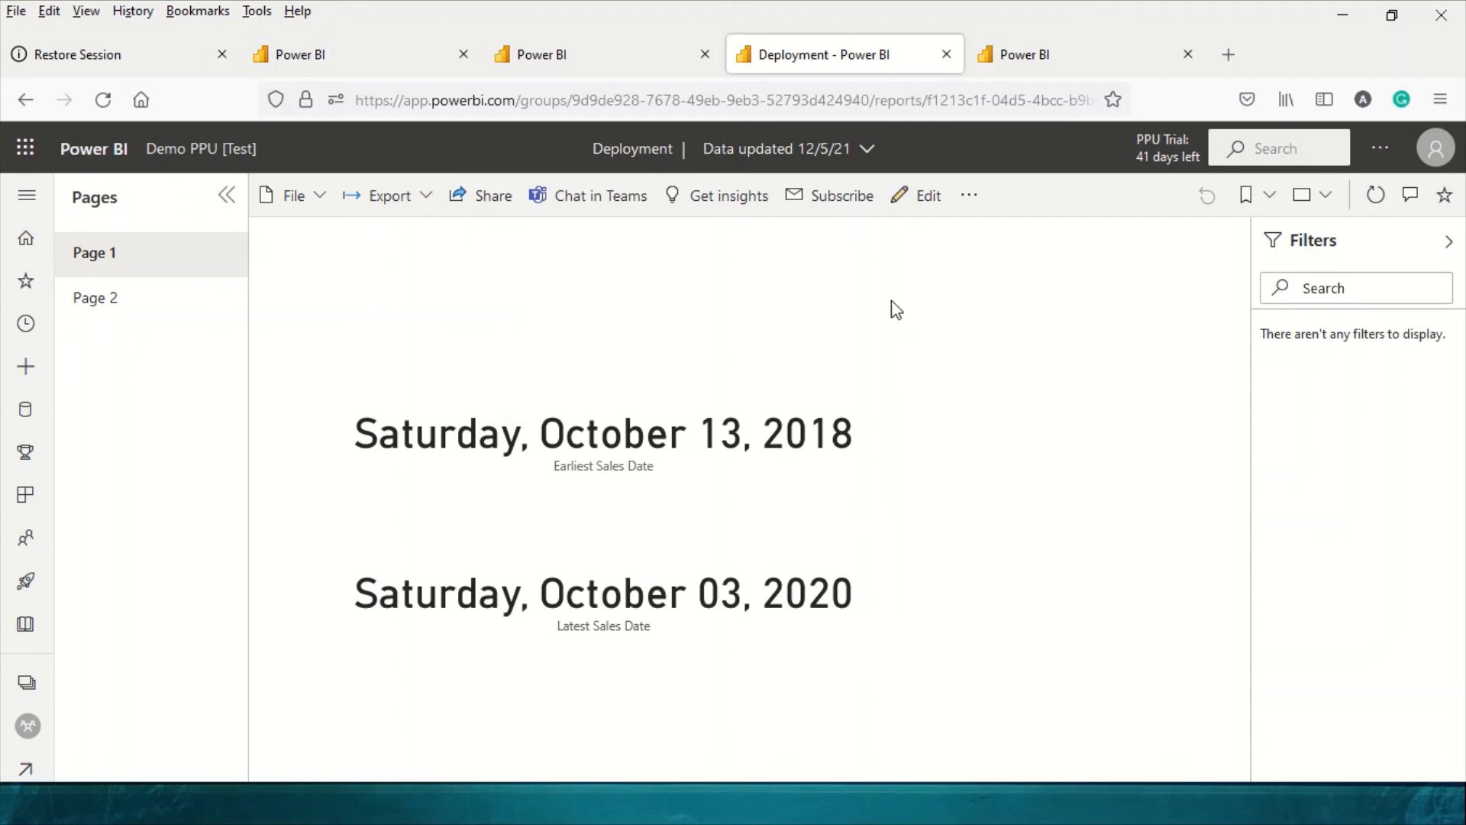
Step: Review the Deployment dataset's scheduled refresh history, highlighting the XMLA endpoint entries, and close the history
click(1014, 57)
scroll(780, 343, up, 6)
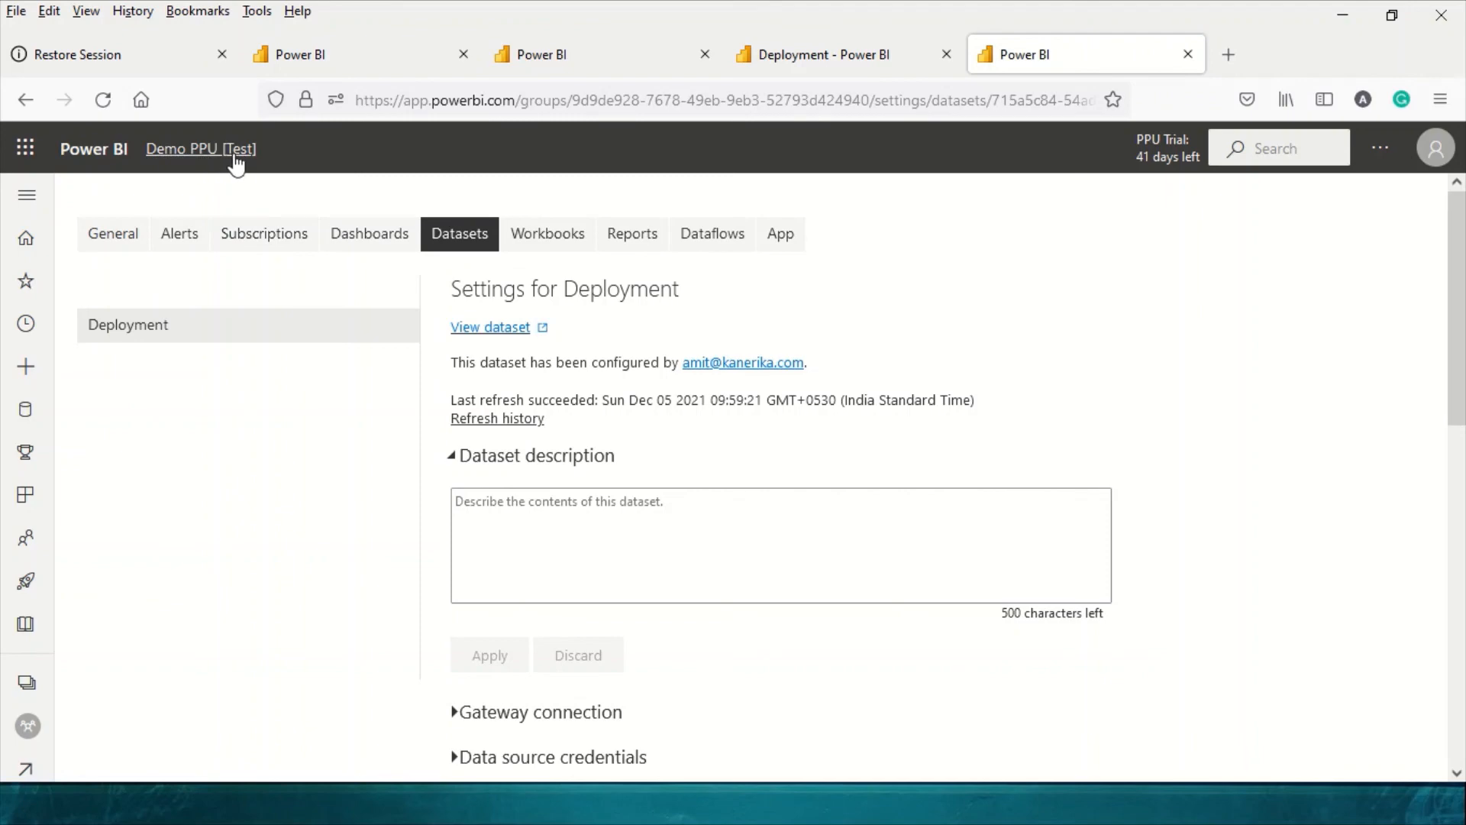
click(493, 419)
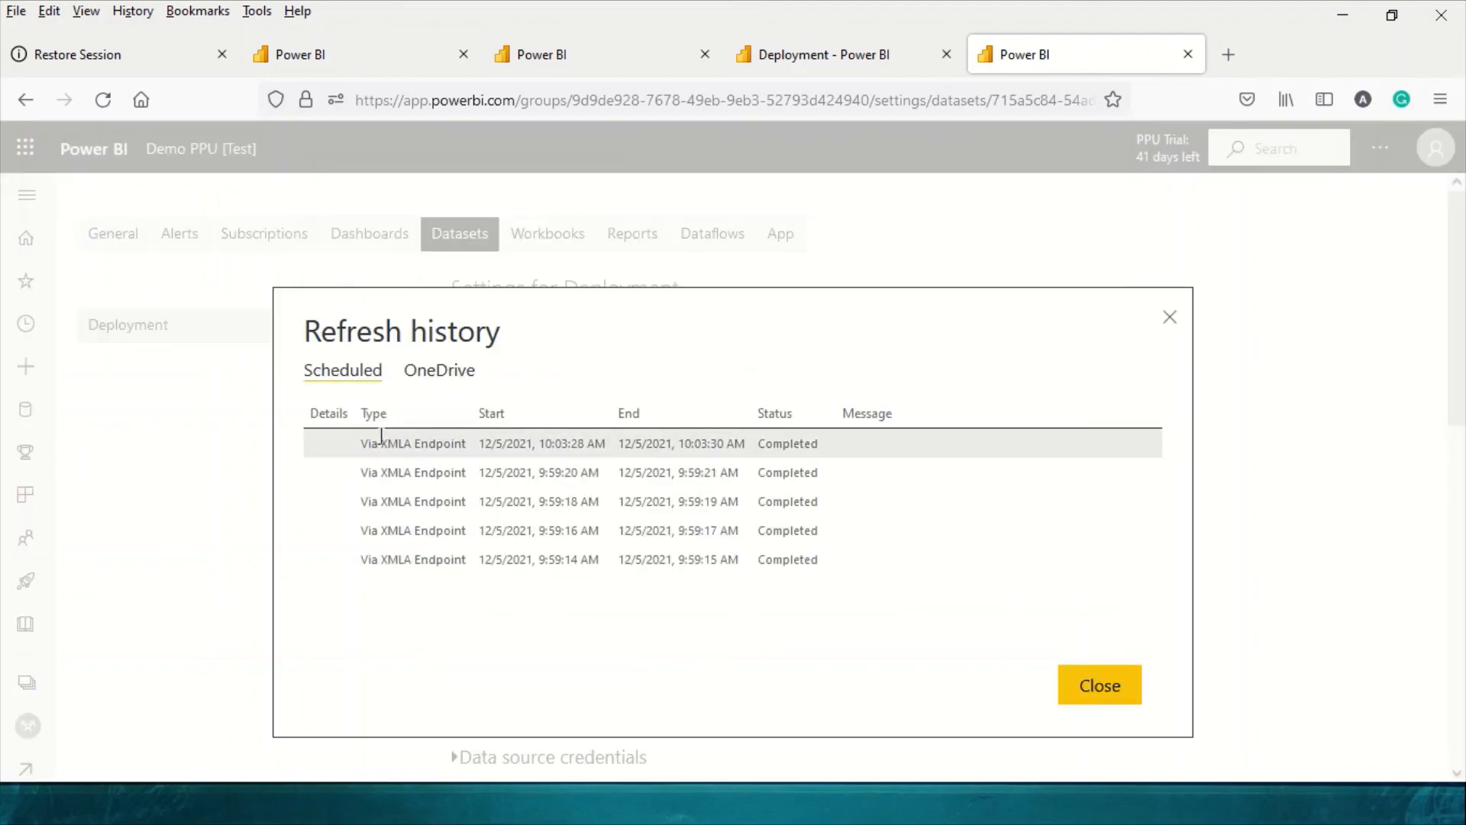
drag(381, 441, 849, 463)
mouse_move(361, 472)
mouse_down()
mouse_move(809, 547)
mouse_move(846, 569)
mouse_move(356, 462)
mouse_up()
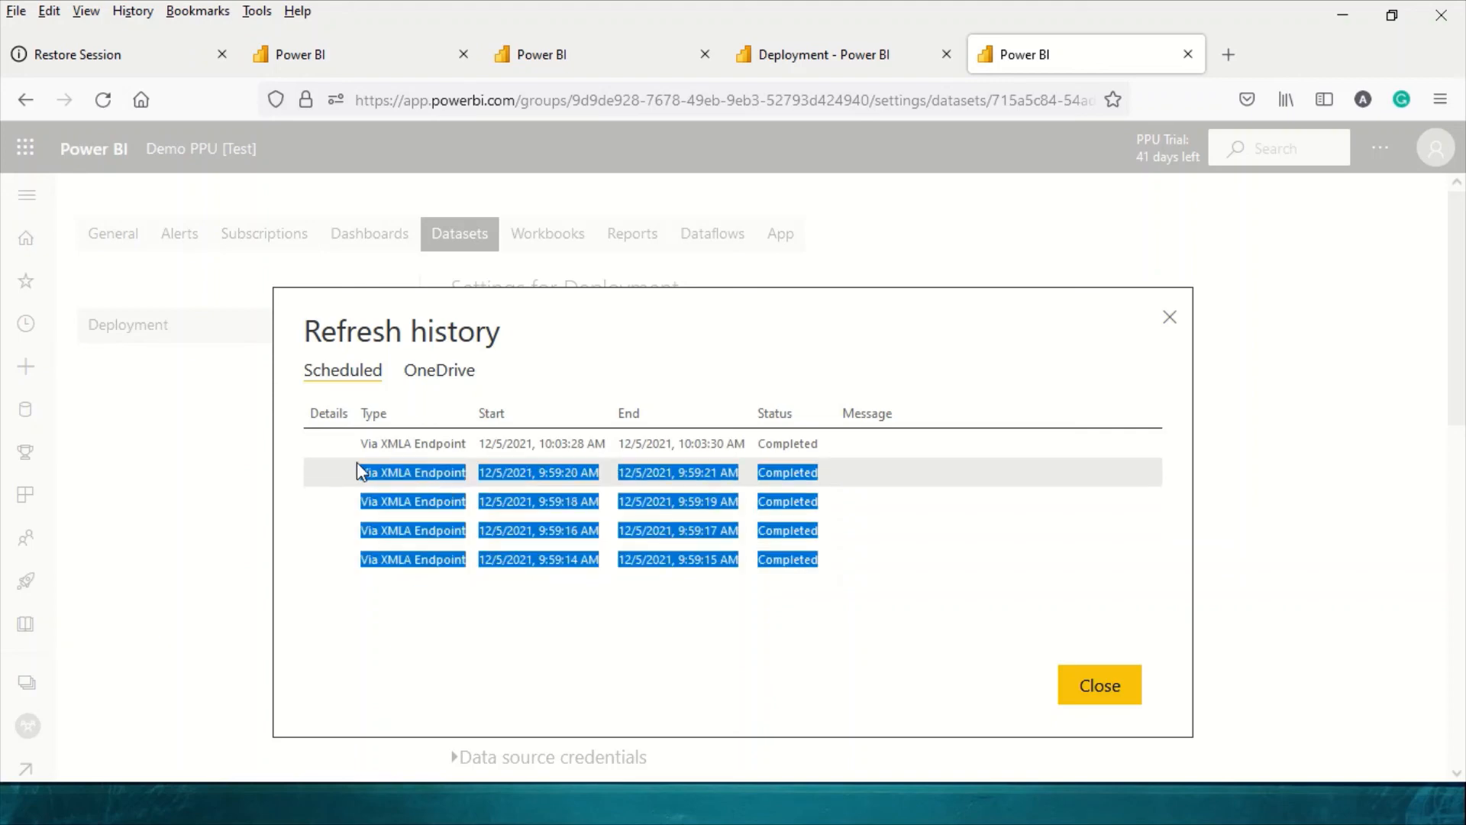
drag(831, 446, 349, 448)
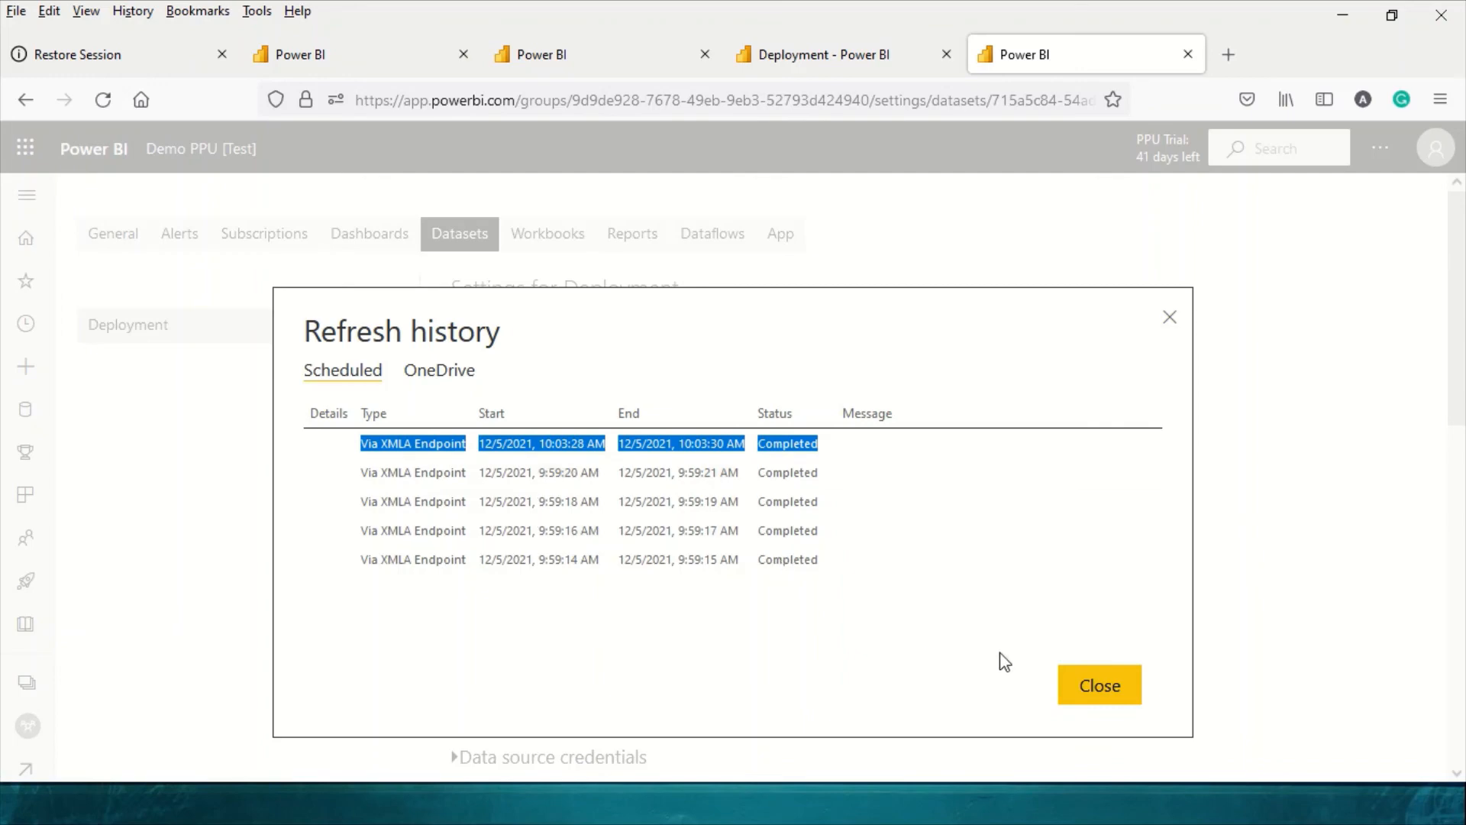
click(1097, 687)
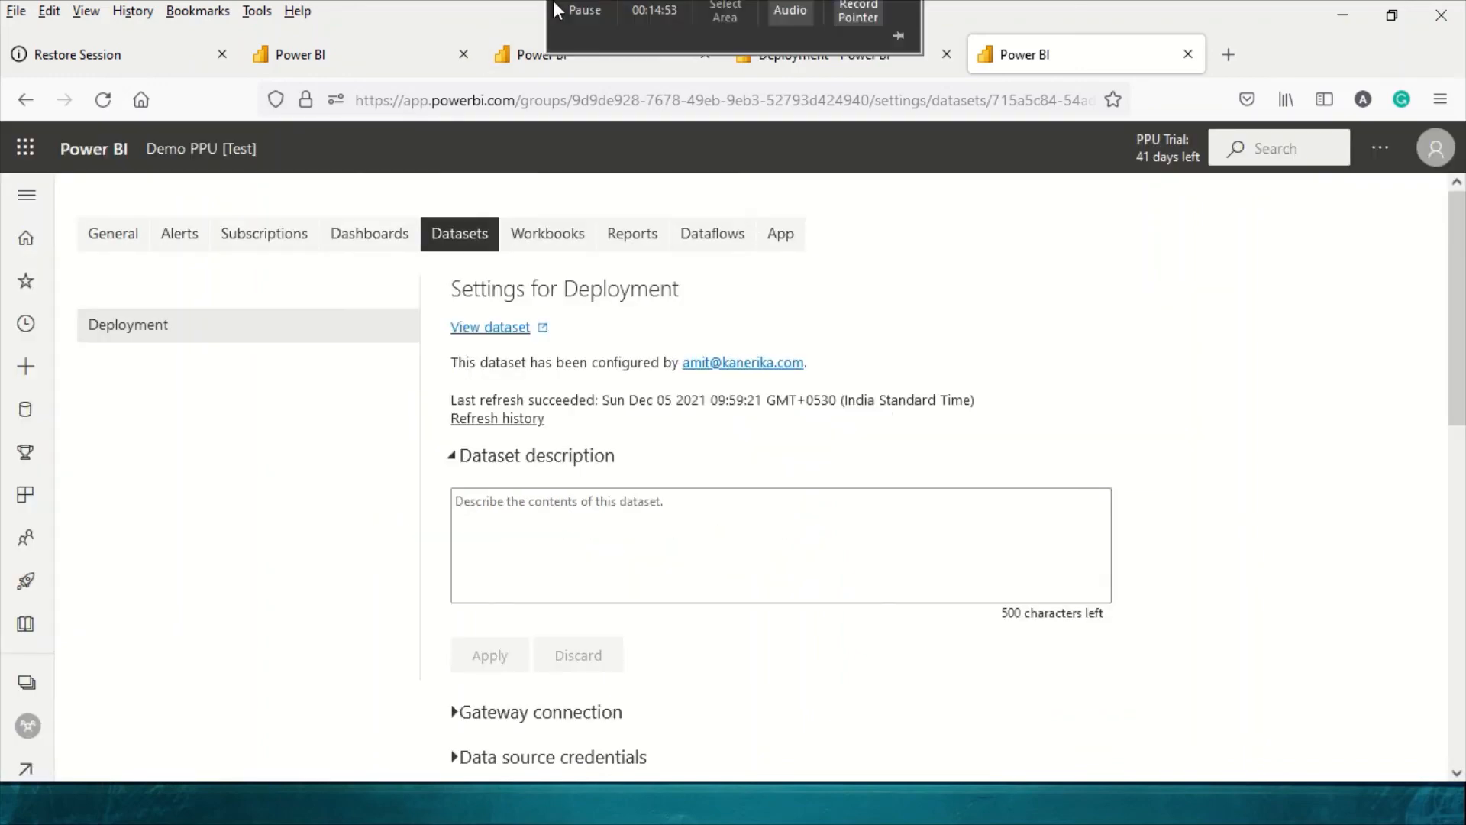